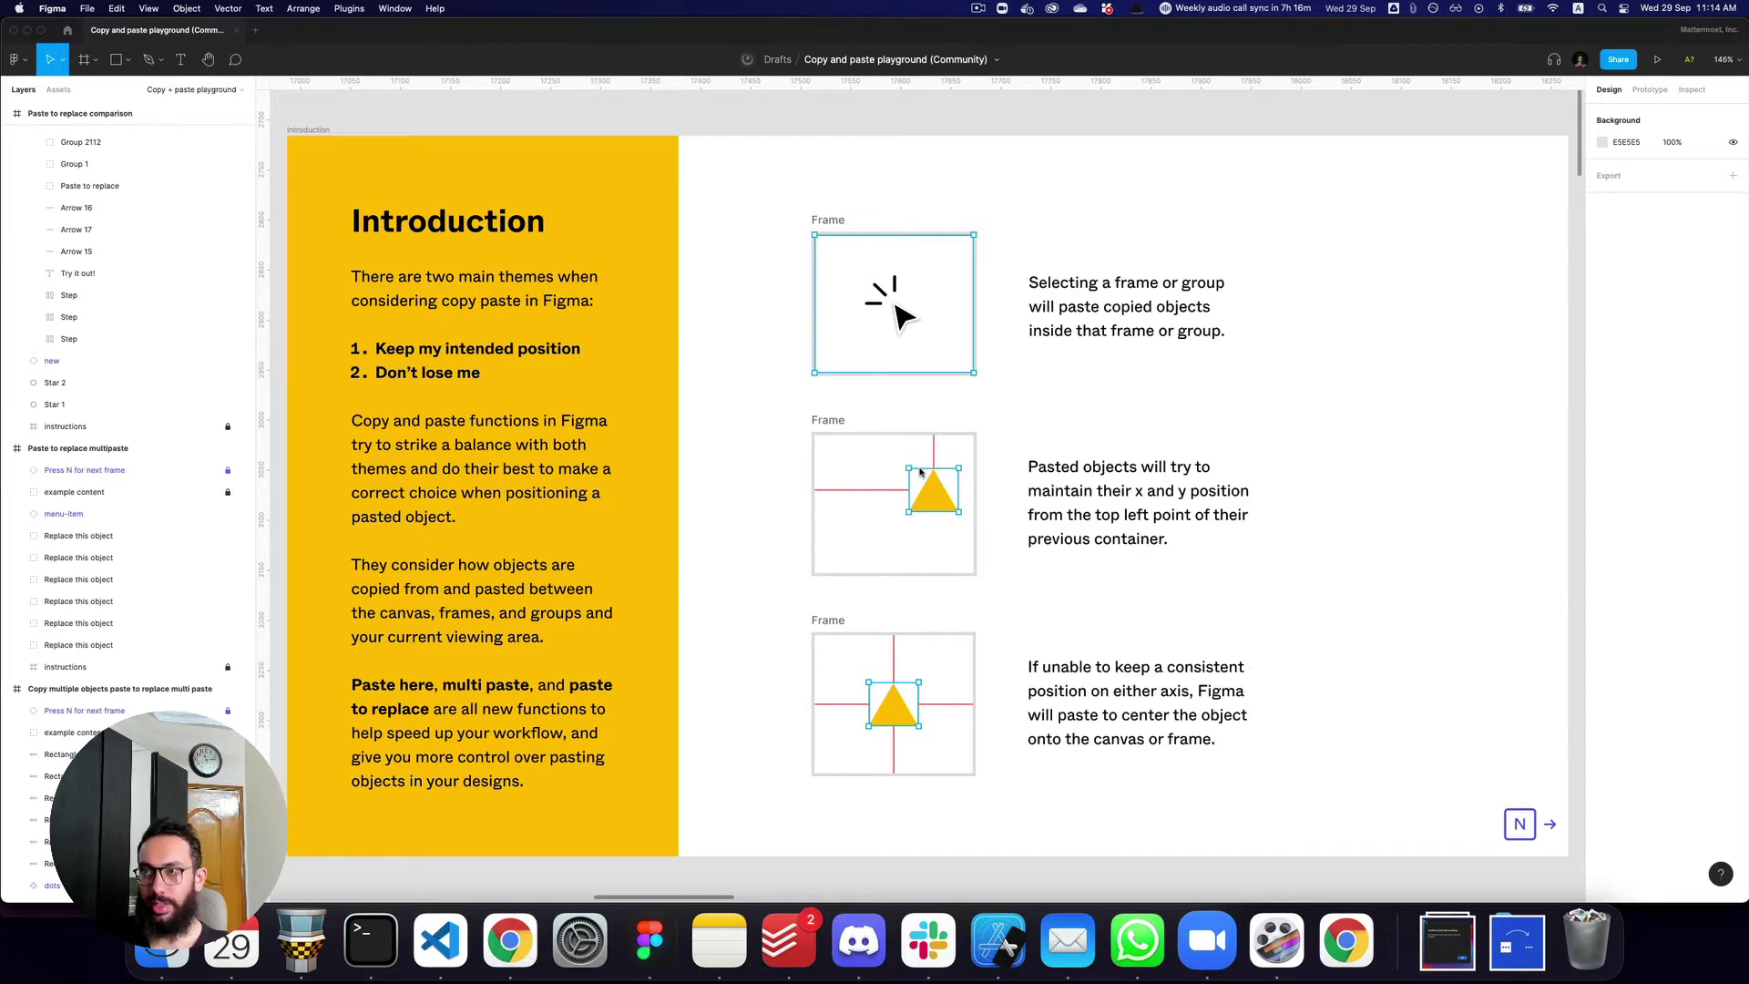
- On the Paste position example slide, copy the Frame 1 triangle and paste it into Frame 2
{"action": "key", "text": "n"}
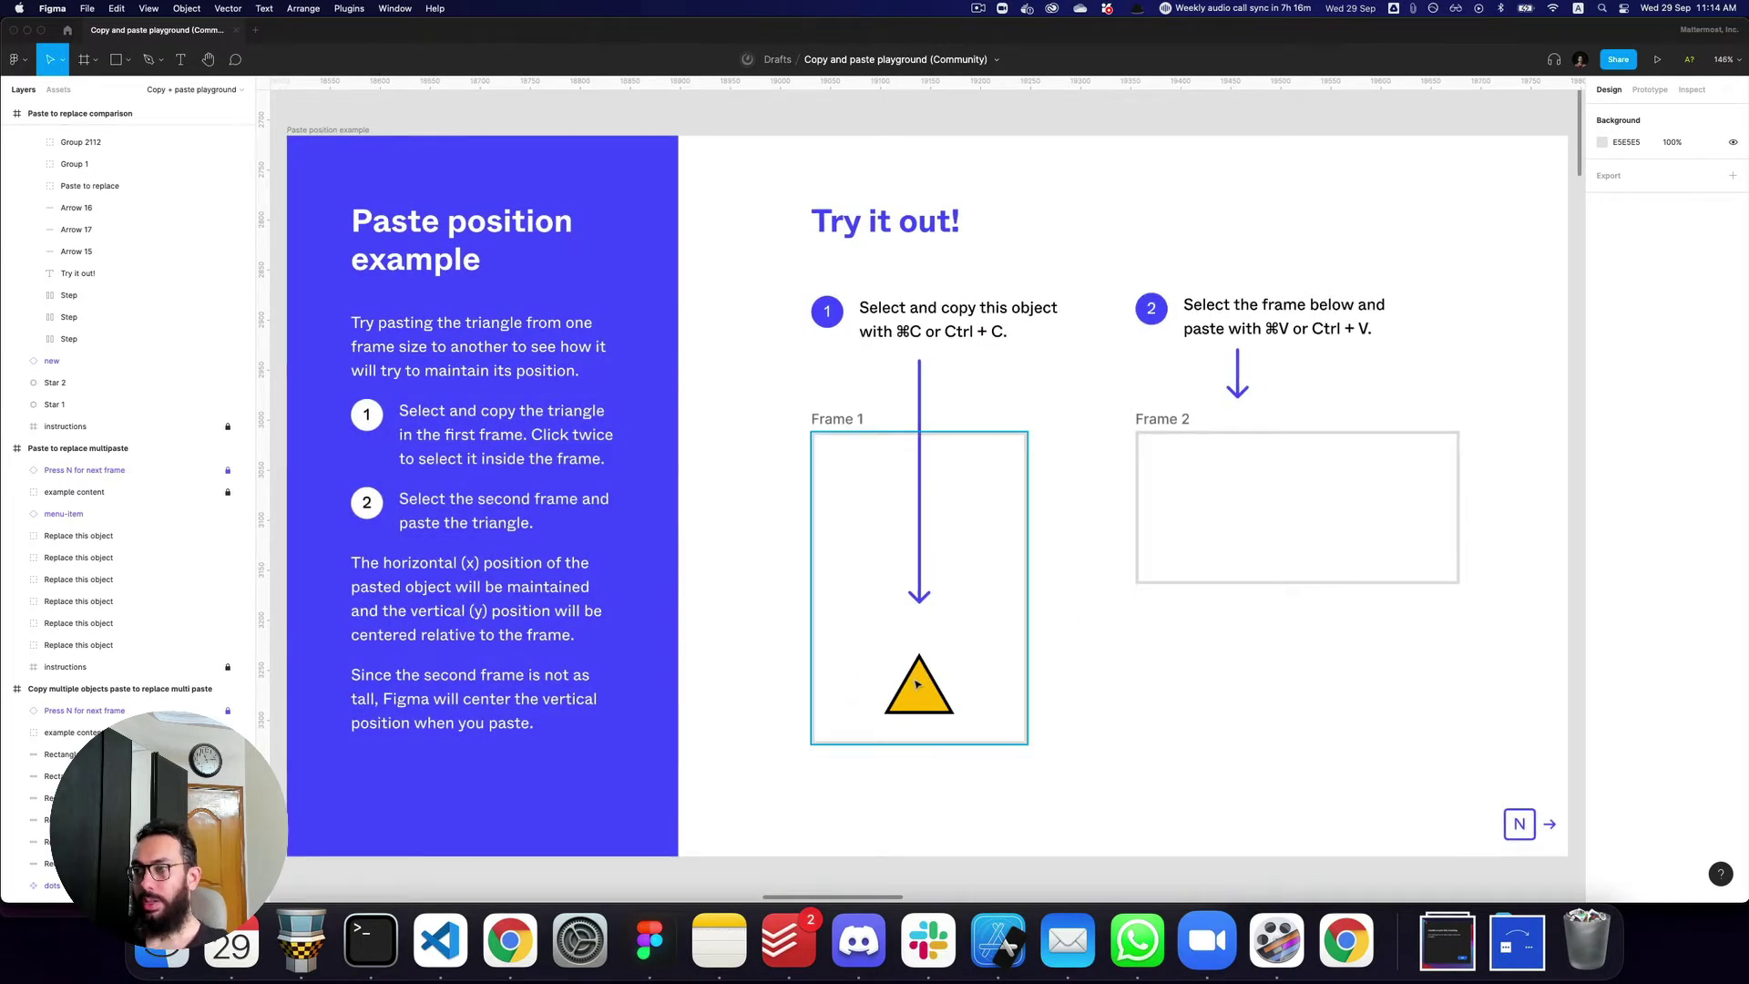
{"action": "left_click", "coordinate": [917, 683]}
{"action": "left_click", "coordinate": [917, 683]}
{"action": "key", "text": "super+c"}
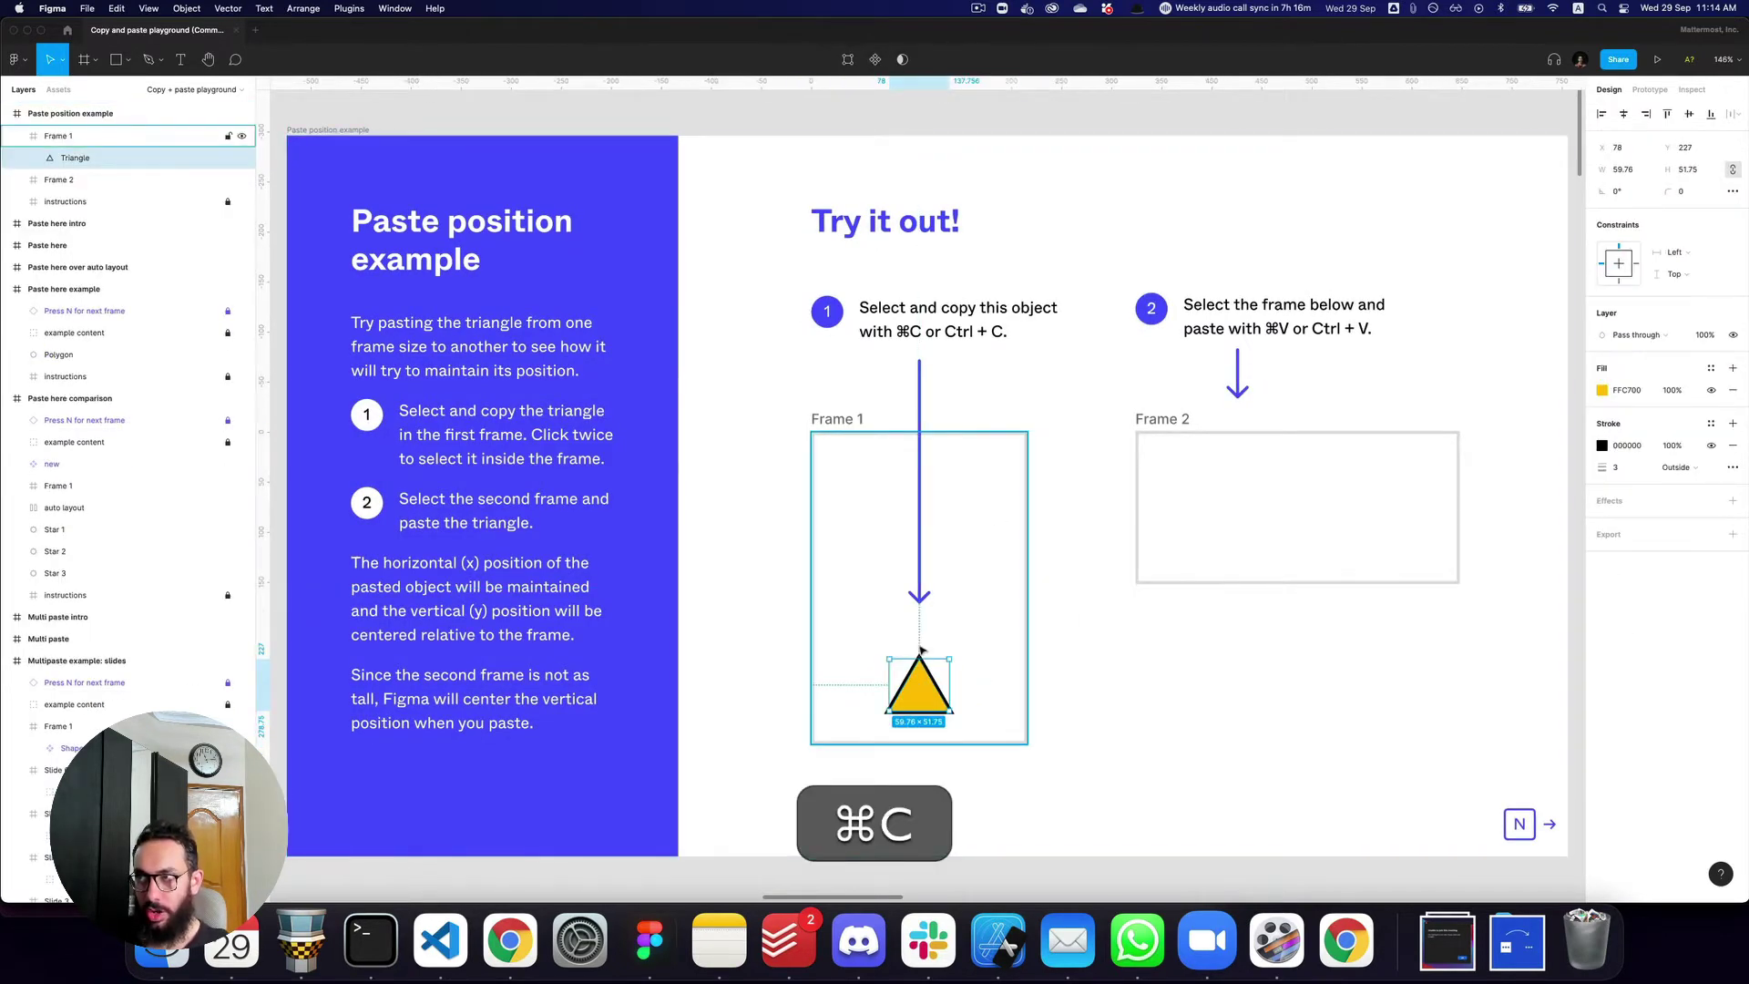
{"action": "left_click", "coordinate": [1353, 499]}
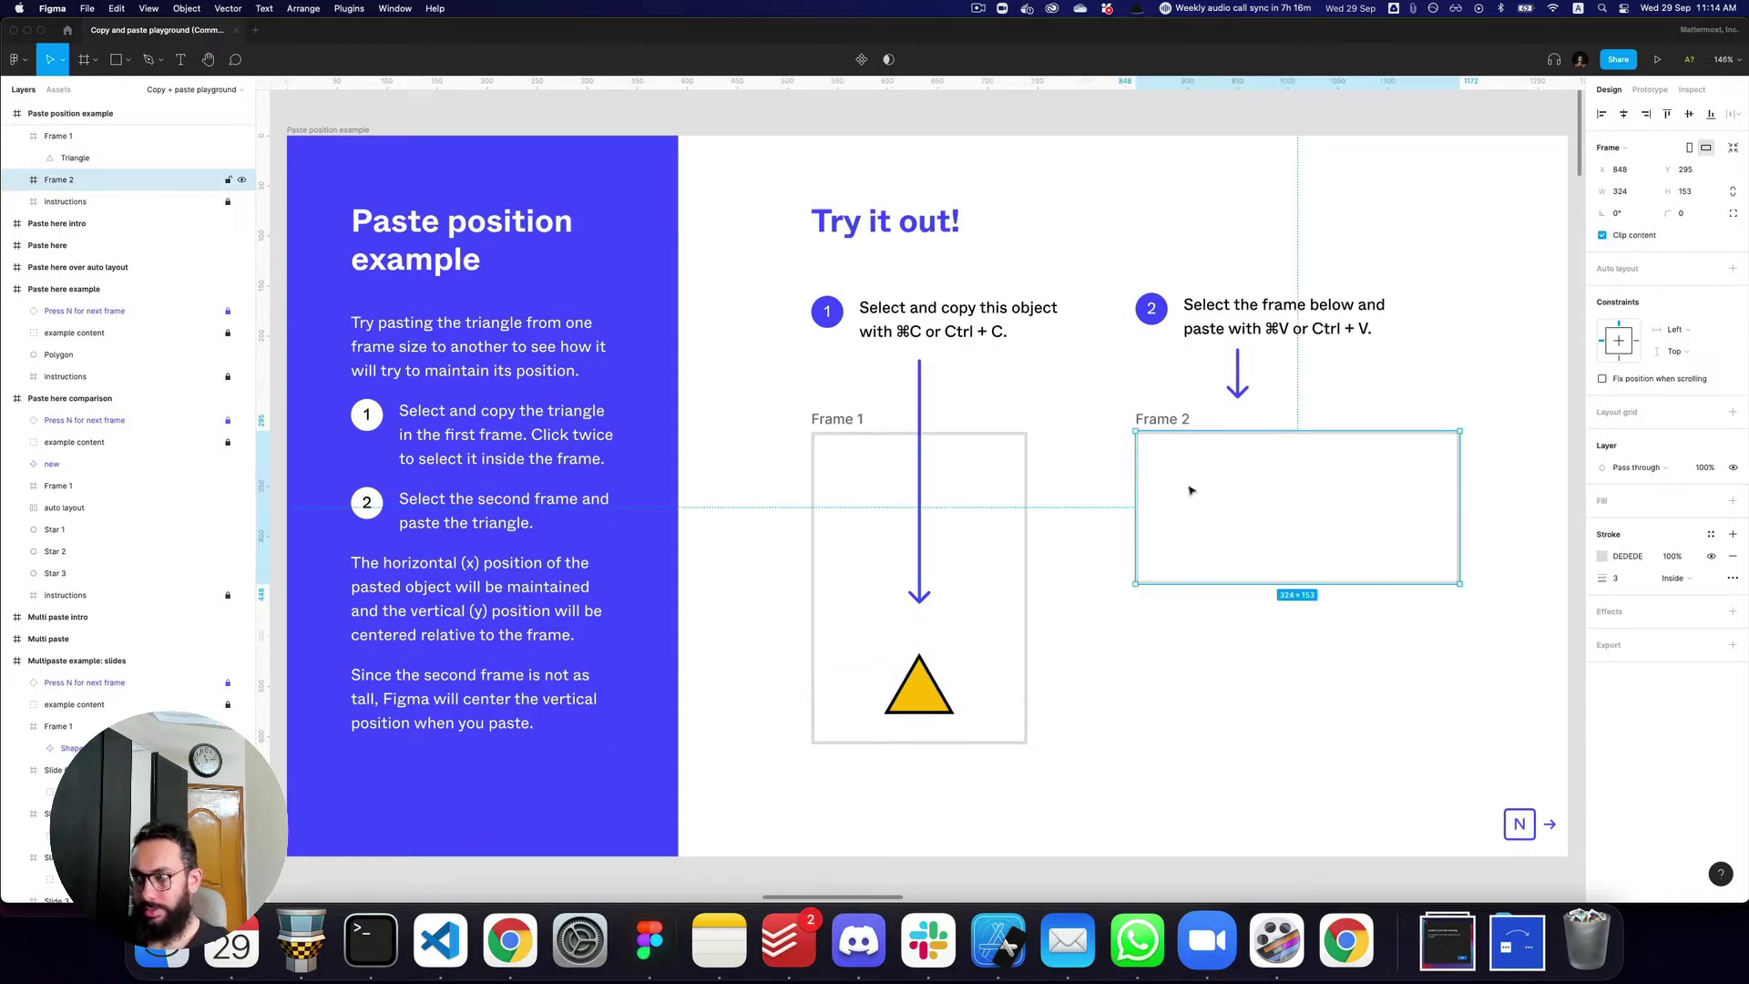
{"action": "key", "text": "super+v"}
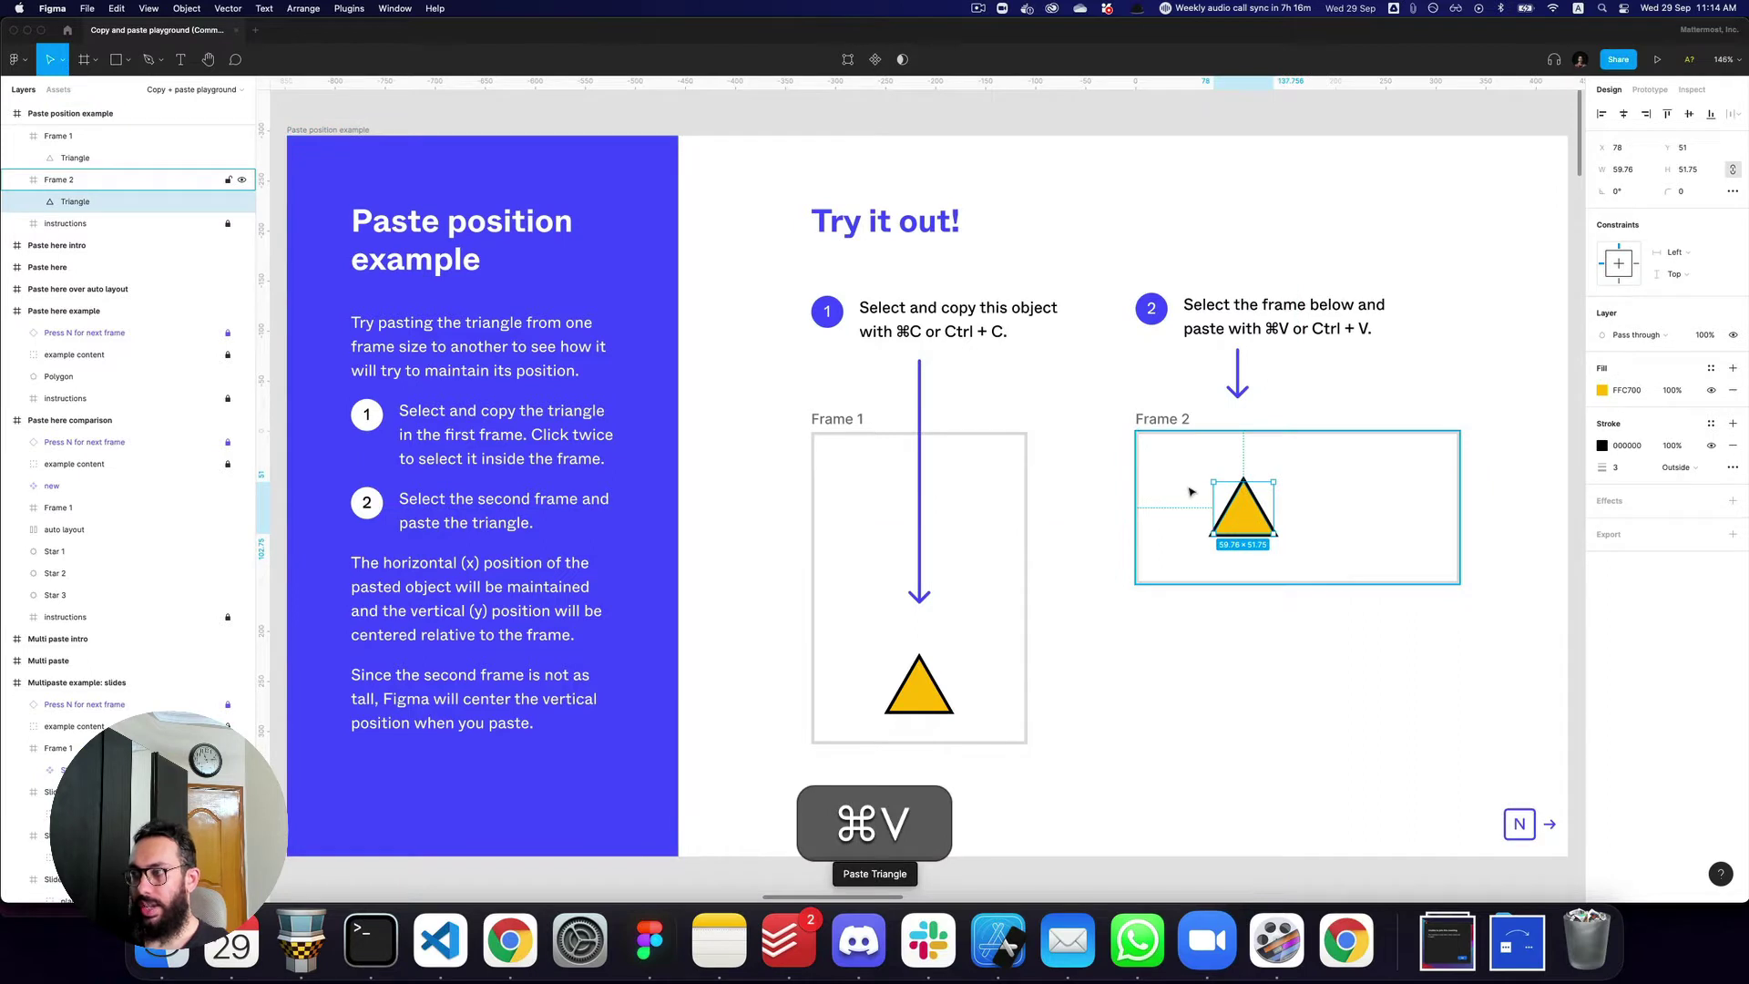
- Check the pasted triangle's placement in Frame 2: X 78, vertically centred at Y 51
{"action": "left_click", "coordinate": [917, 690]}
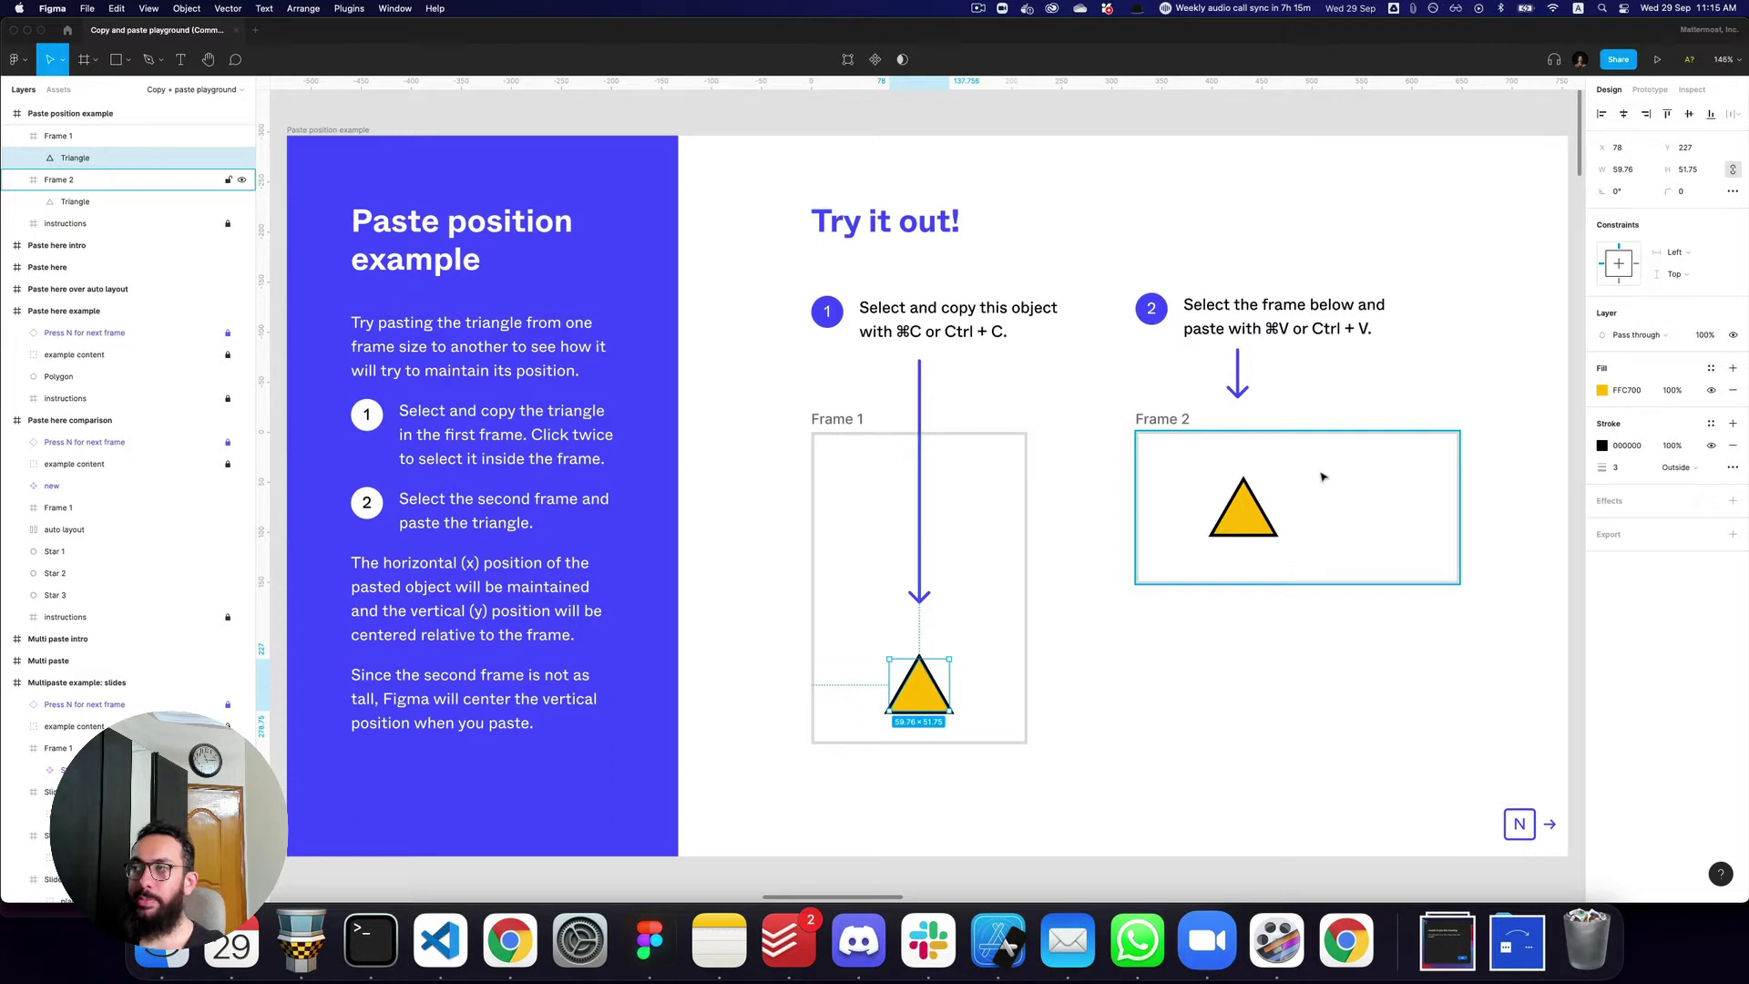
{"action": "double_click", "coordinate": [1238, 516]}
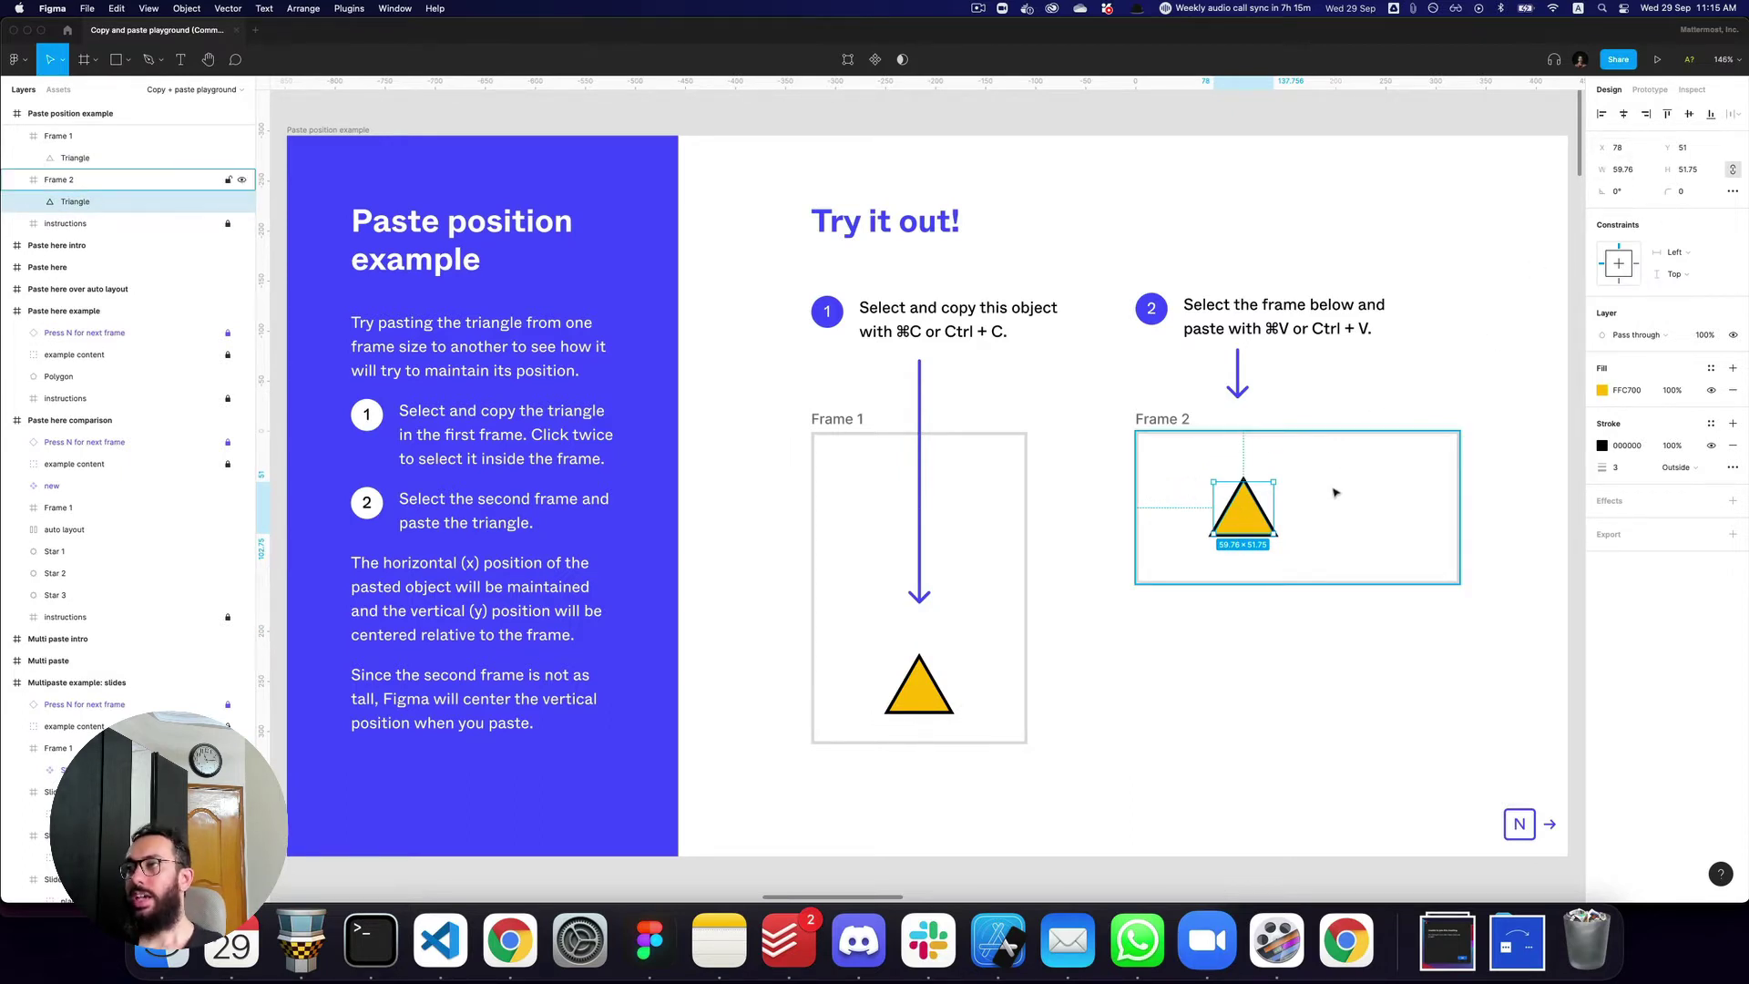
{"action": "key", "text": "alt"}
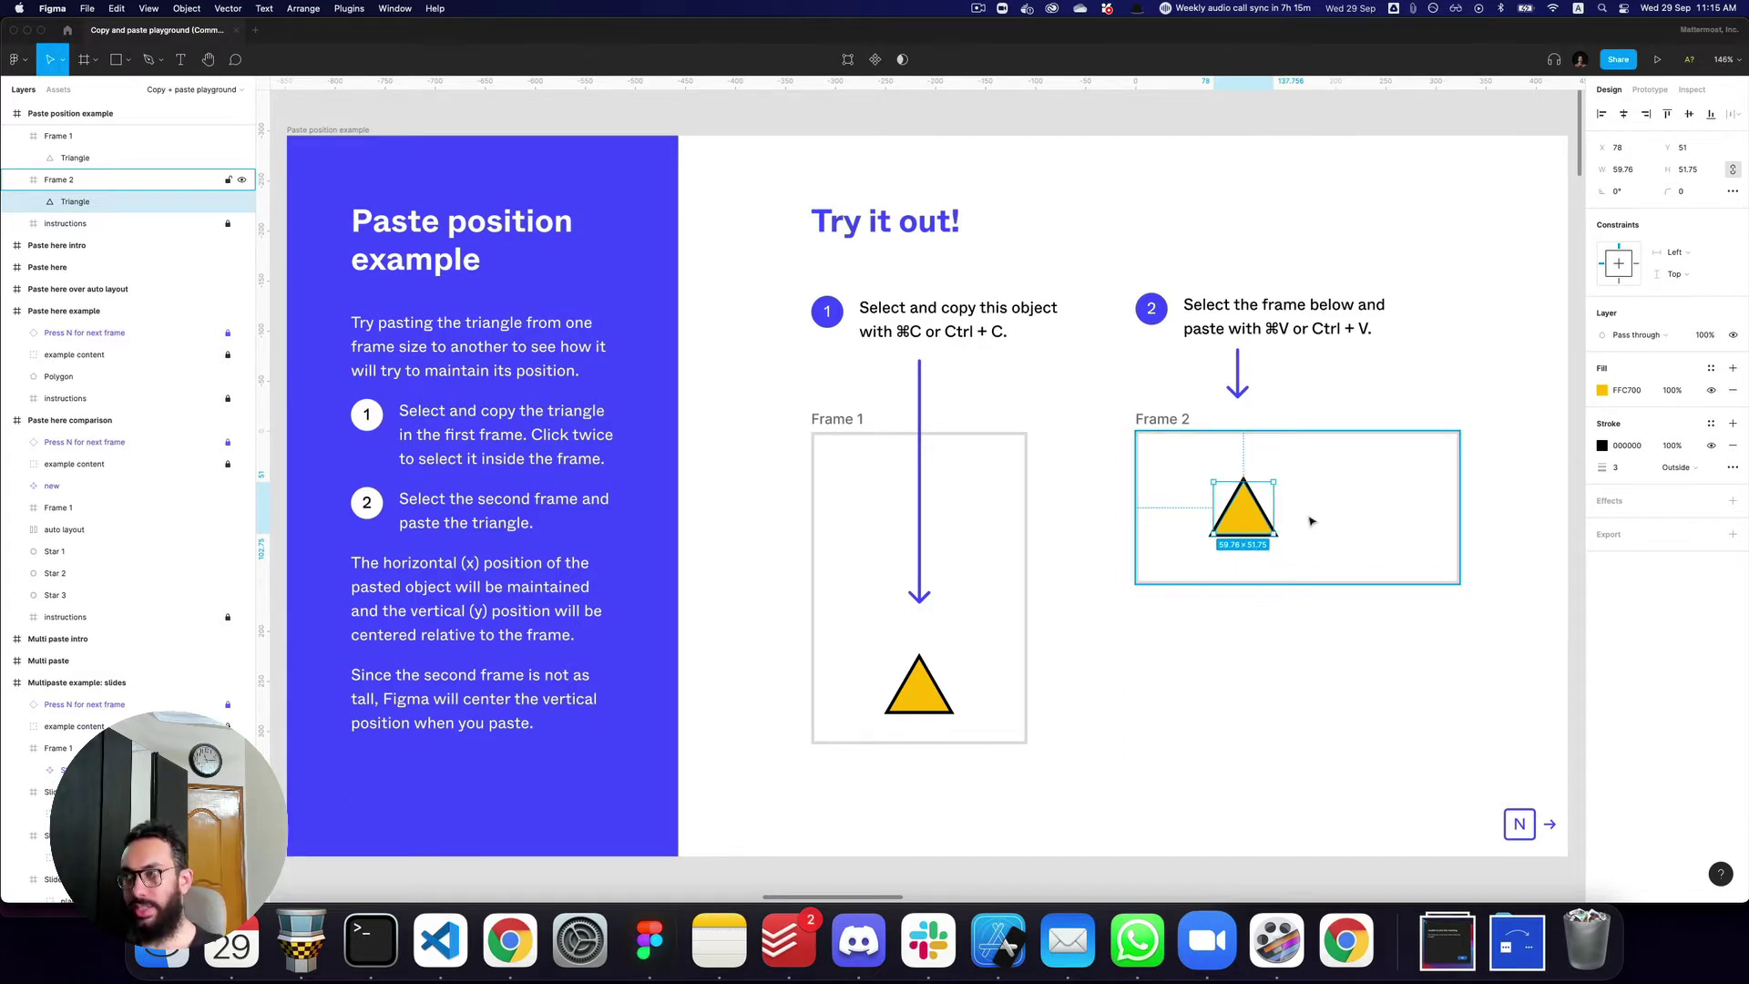
- Zoom out and advance three slides to the Paste here example slide
{"action": "key", "text": "alt+z"}
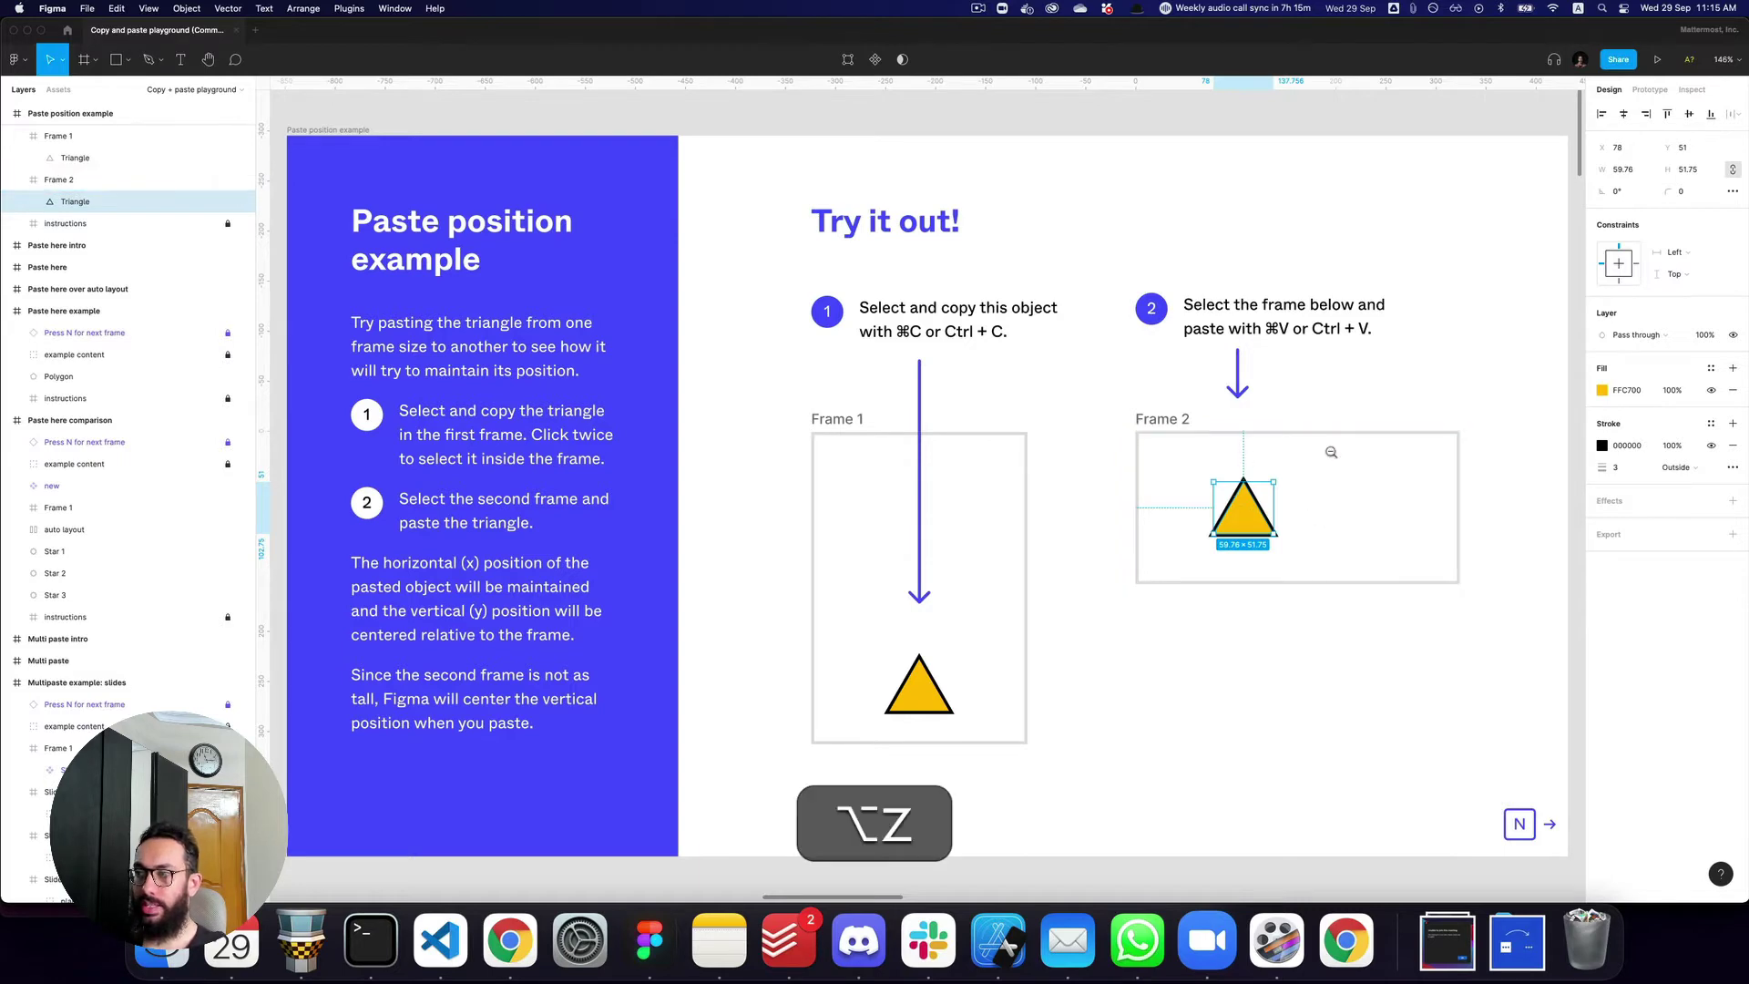
{"action": "left_click", "coordinate": [1330, 452], "text": "alt"}
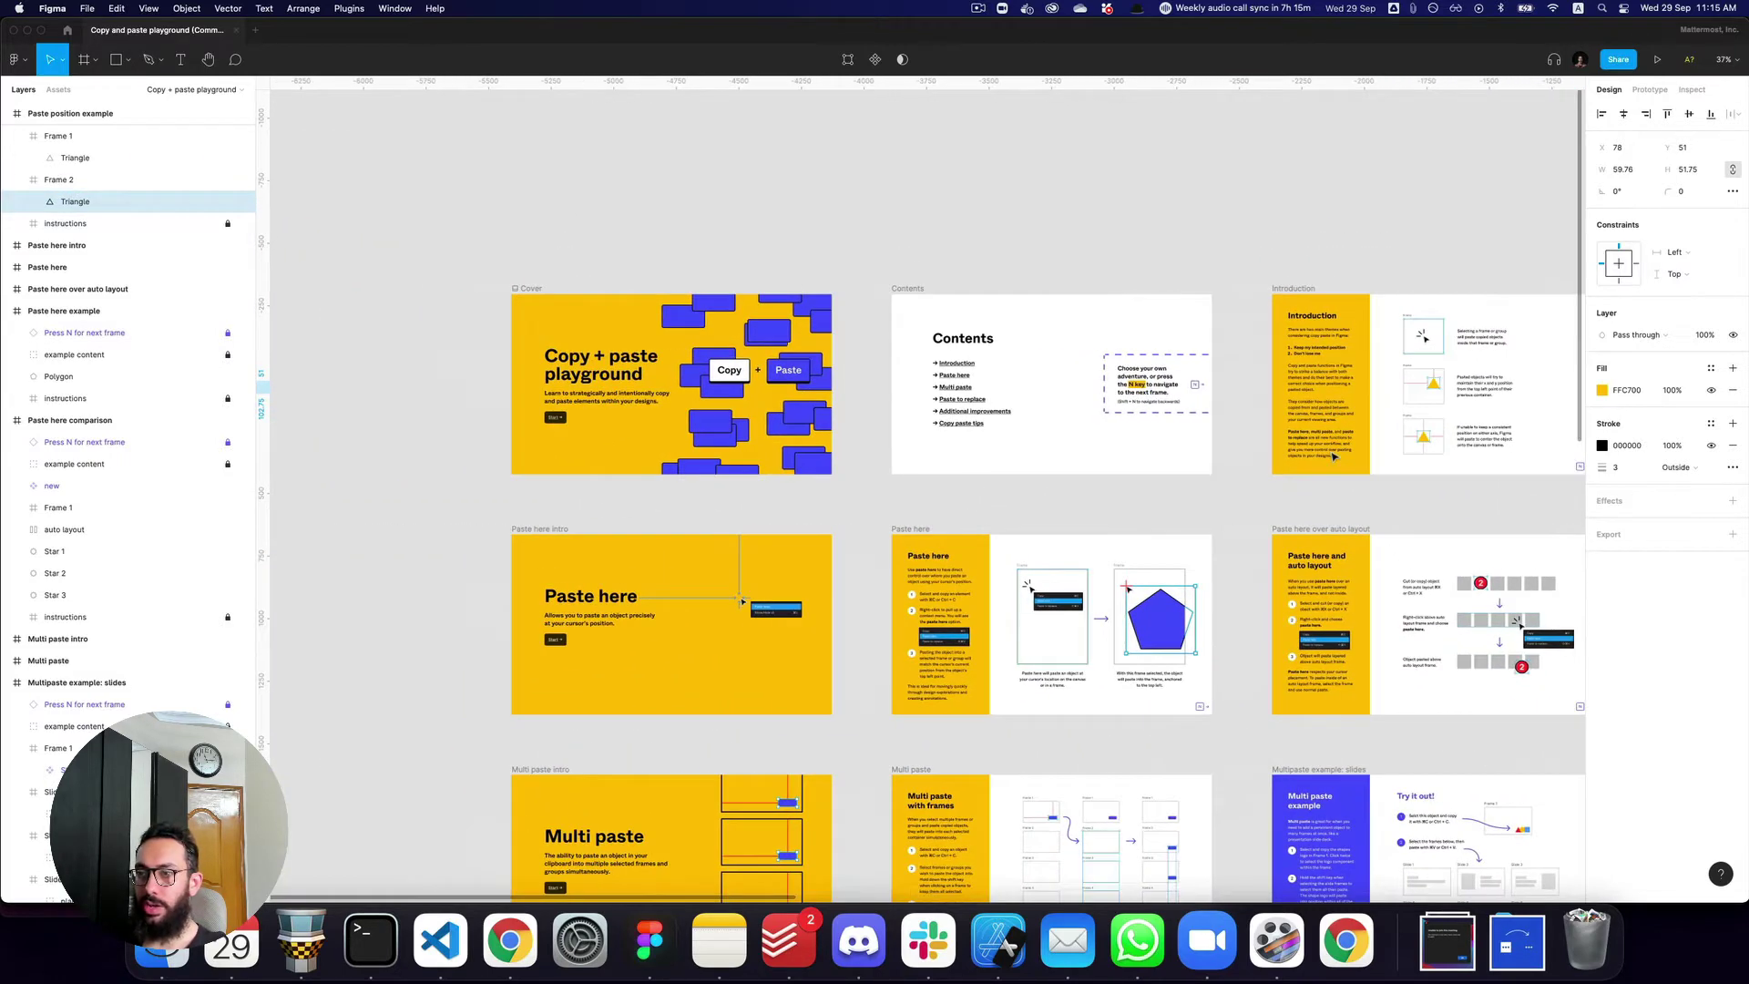
{"action": "key", "text": "n"}
{"action": "key", "text": "n"}
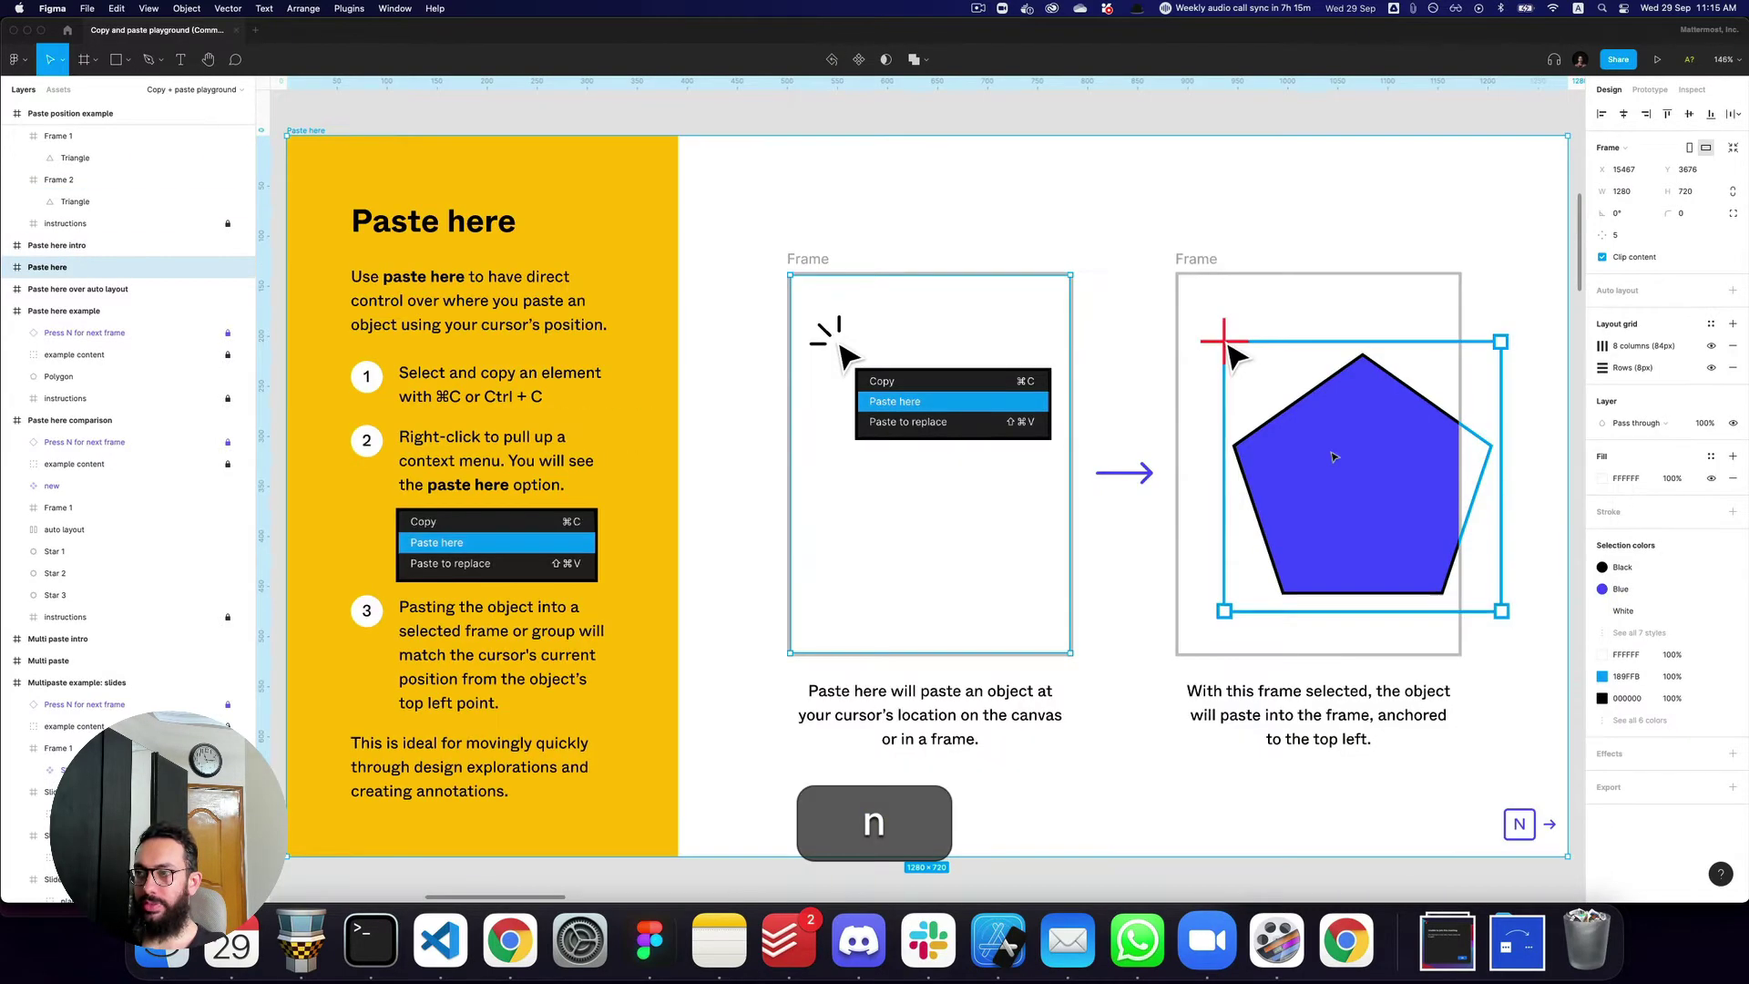
{"action": "key", "text": "n"}
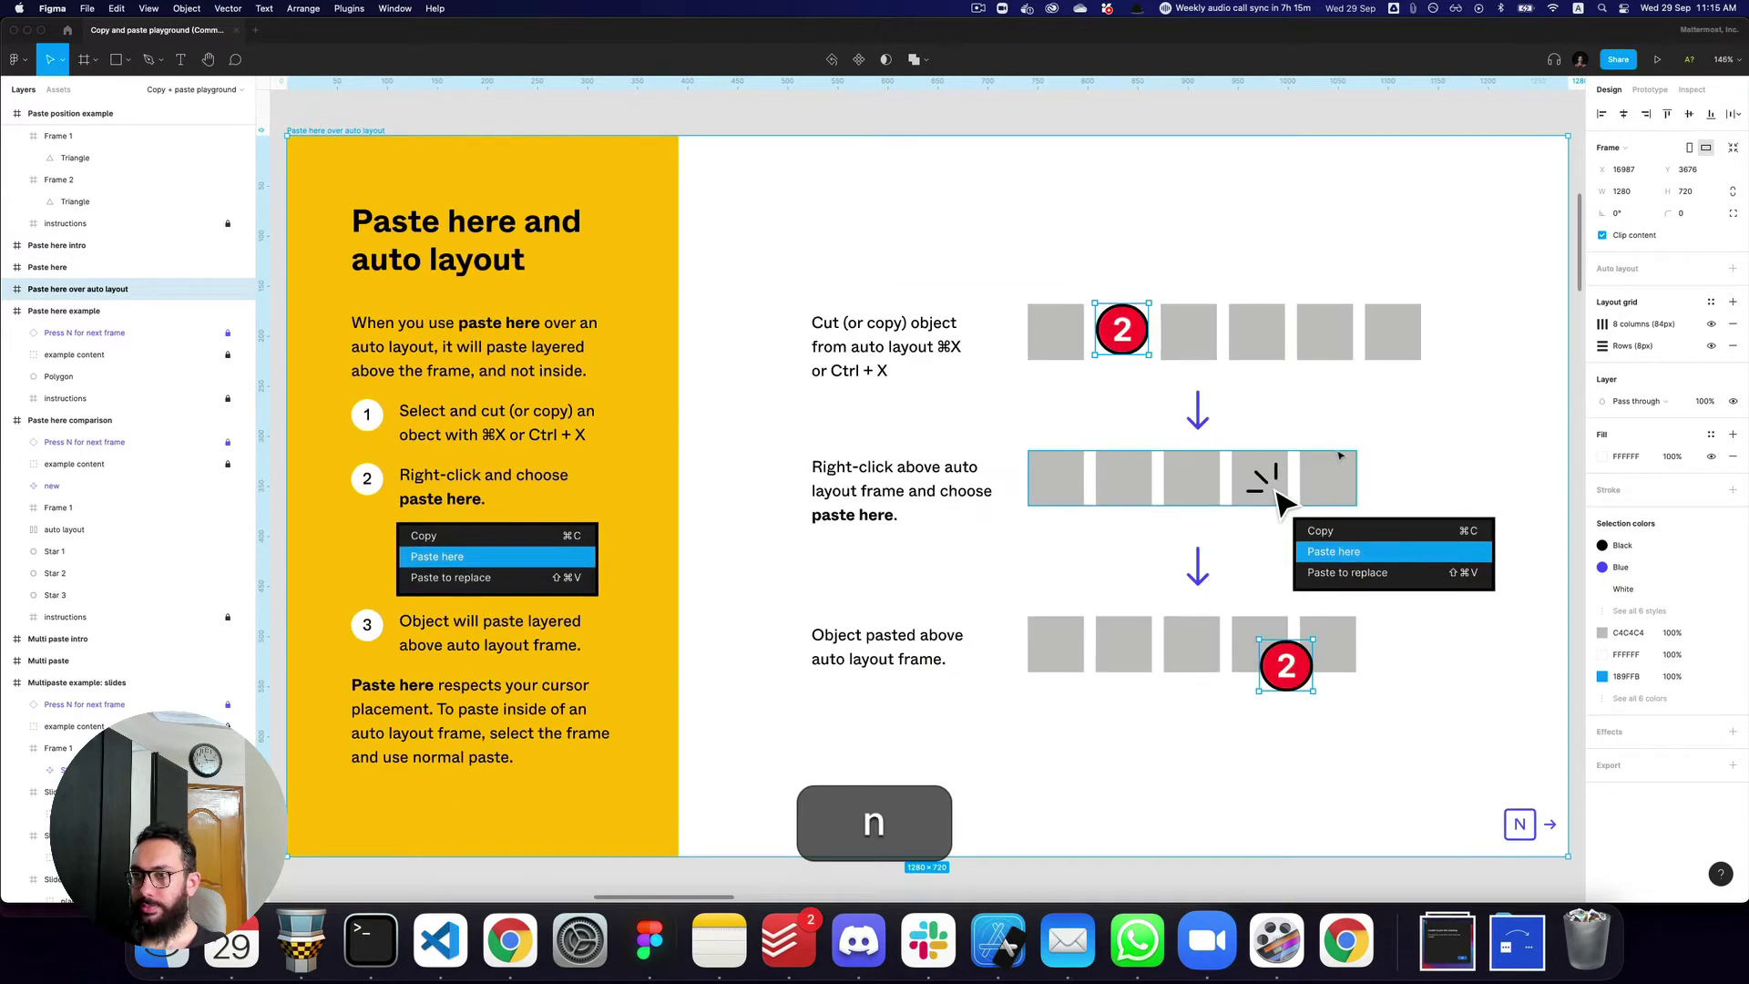
{"action": "key", "text": "n"}
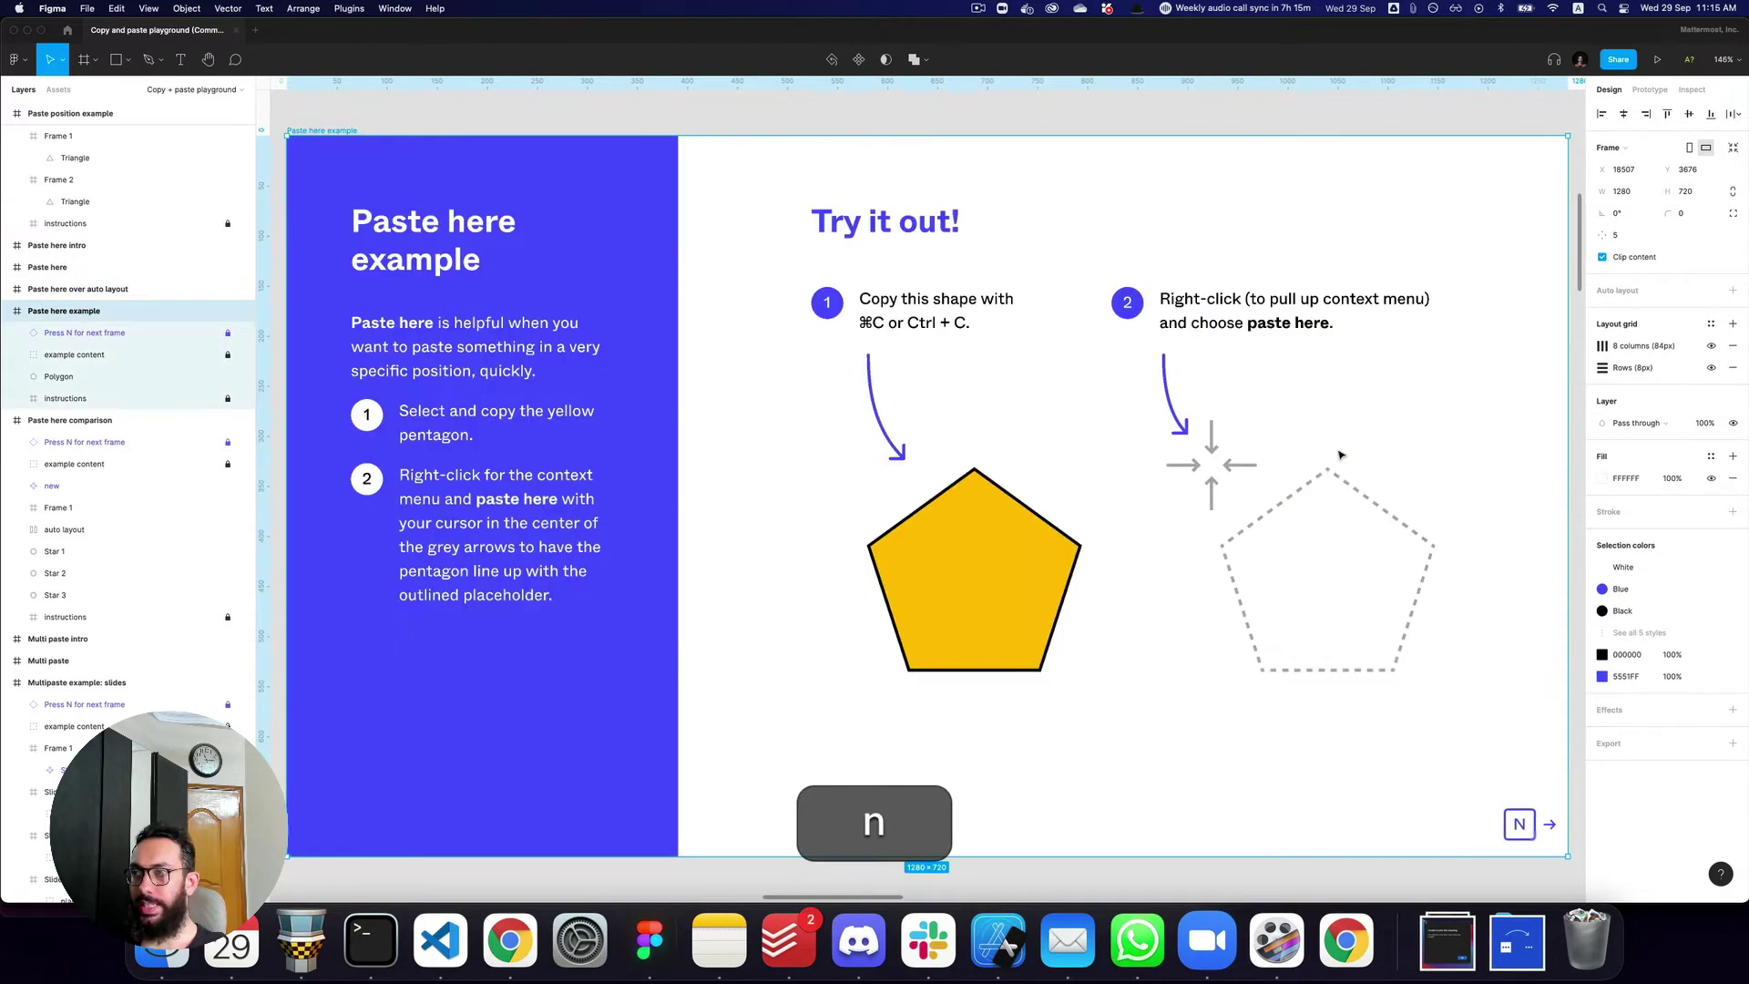
- Copy the yellow pentagon and use Paste here to drop it over the dashed placeholder
{"action": "left_click", "coordinate": [987, 550]}
{"action": "key", "text": "super+c"}
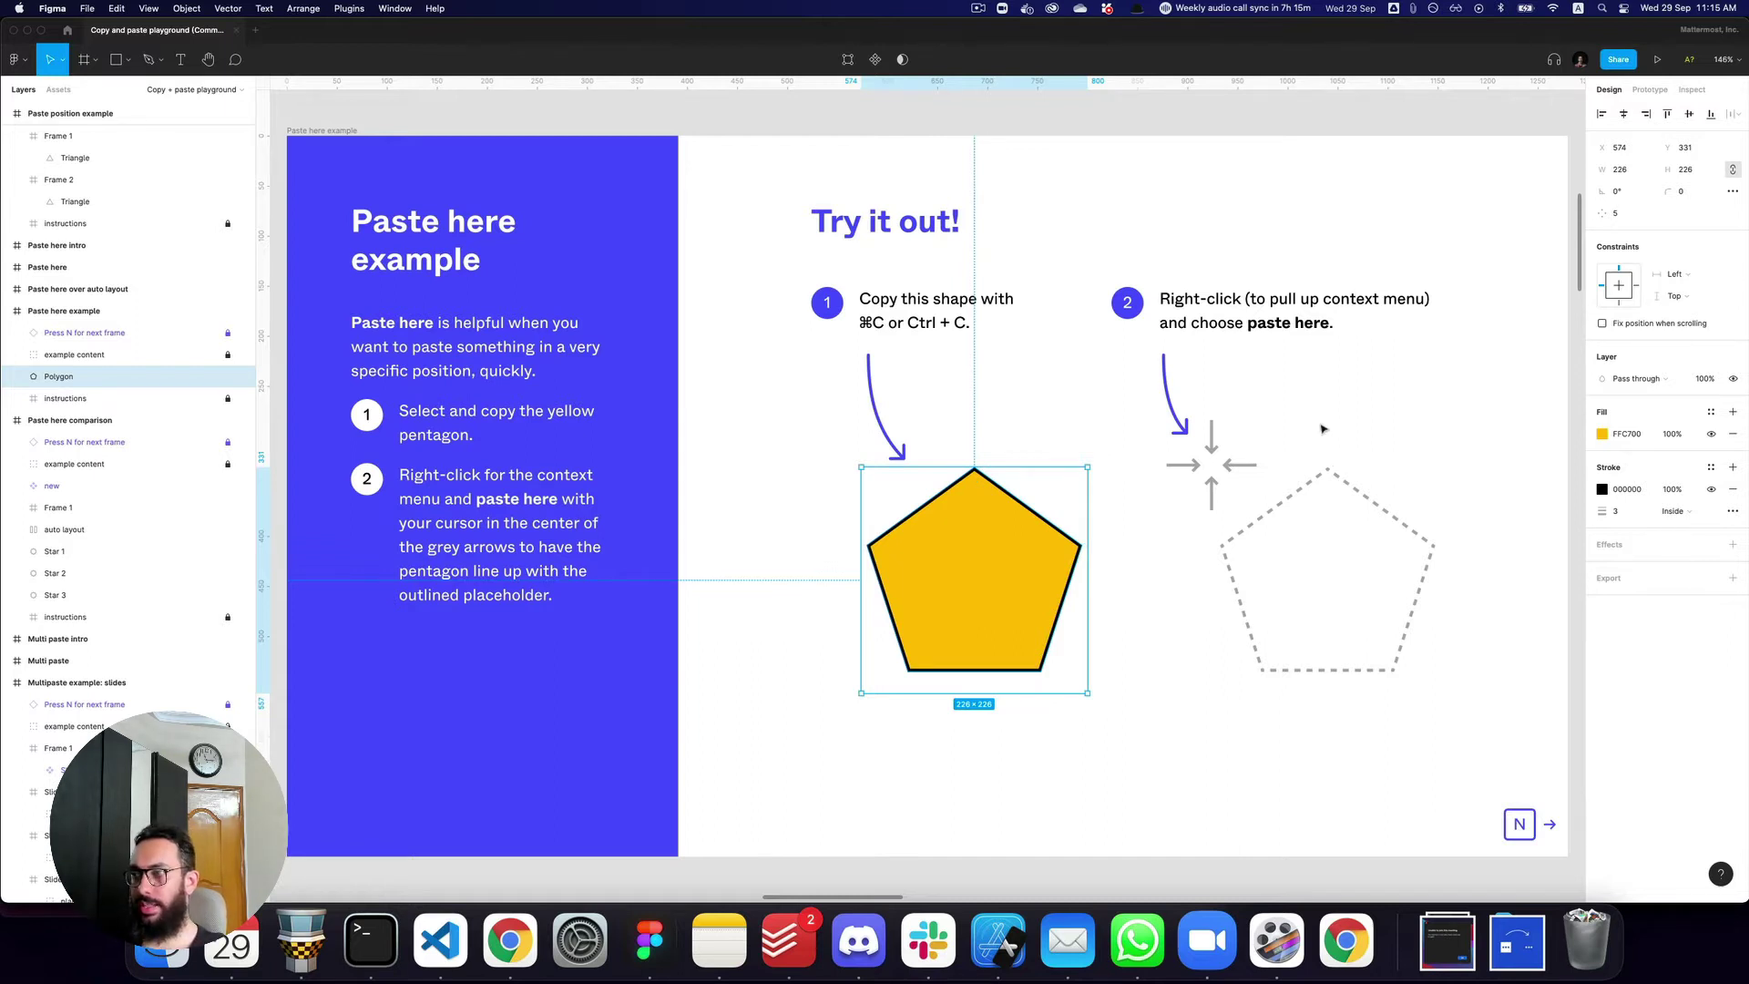
{"action": "left_click", "coordinate": [1212, 462]}
{"action": "right_click", "coordinate": [1211, 462]}
{"action": "key", "text": "Escape"}
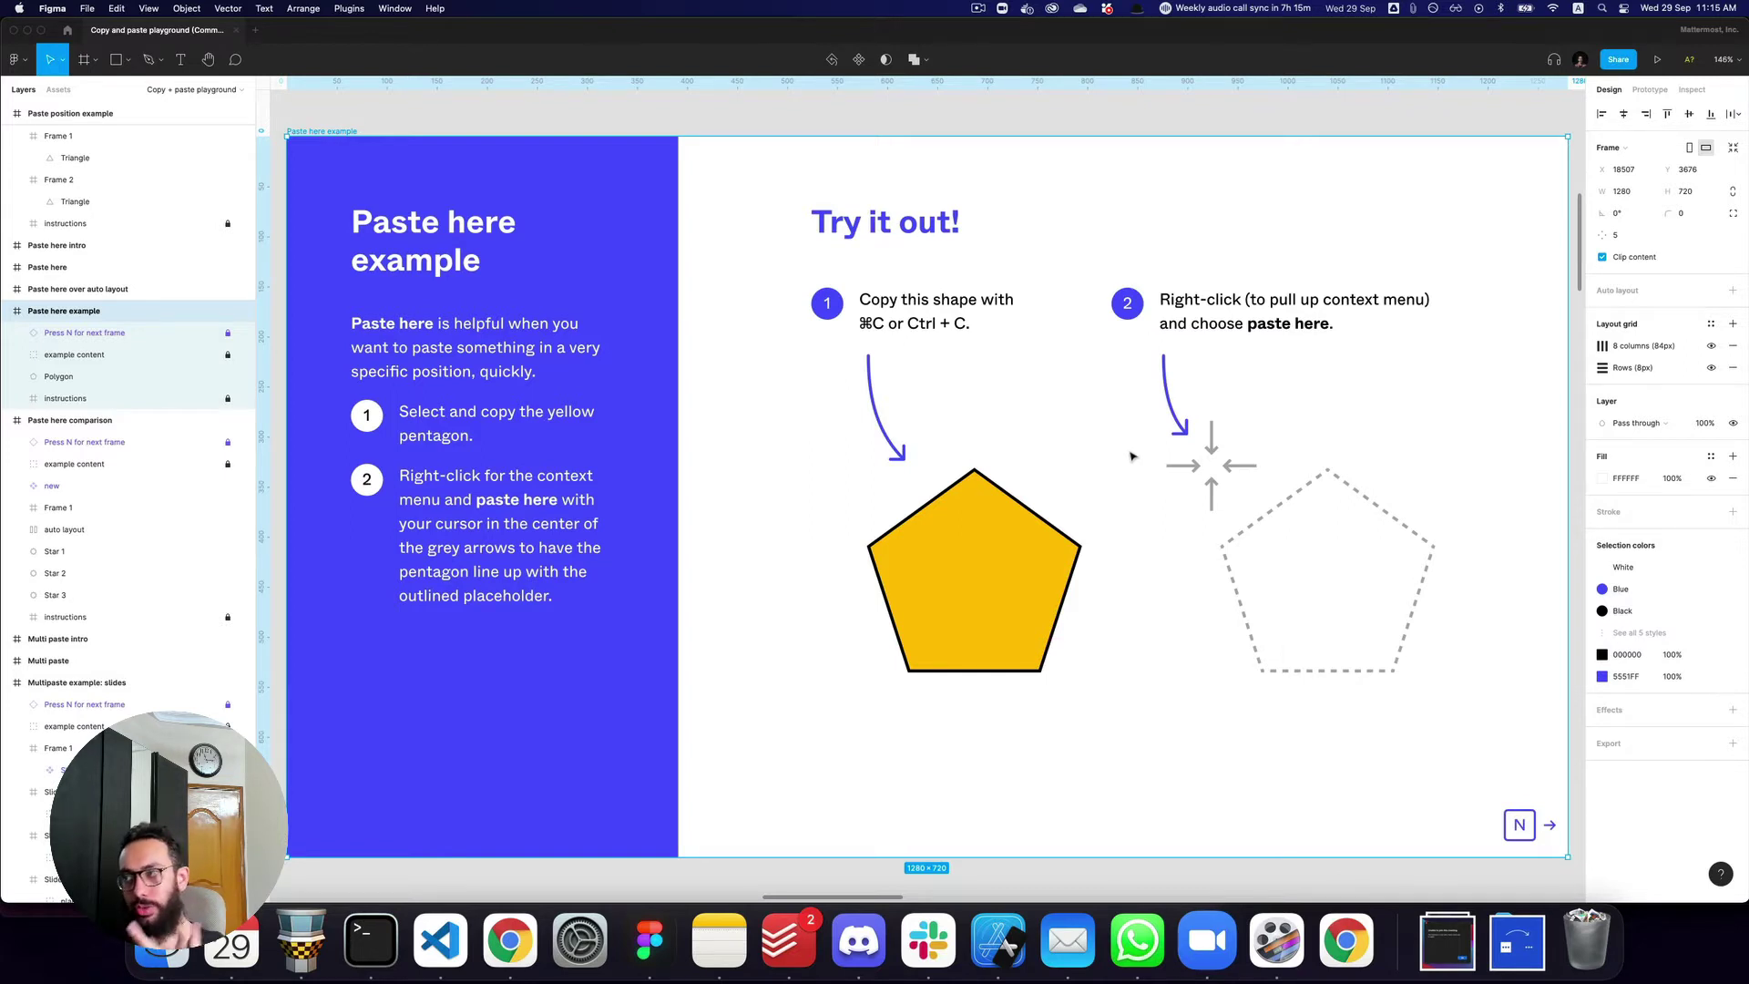
{"action": "right_click", "coordinate": [1213, 466]}
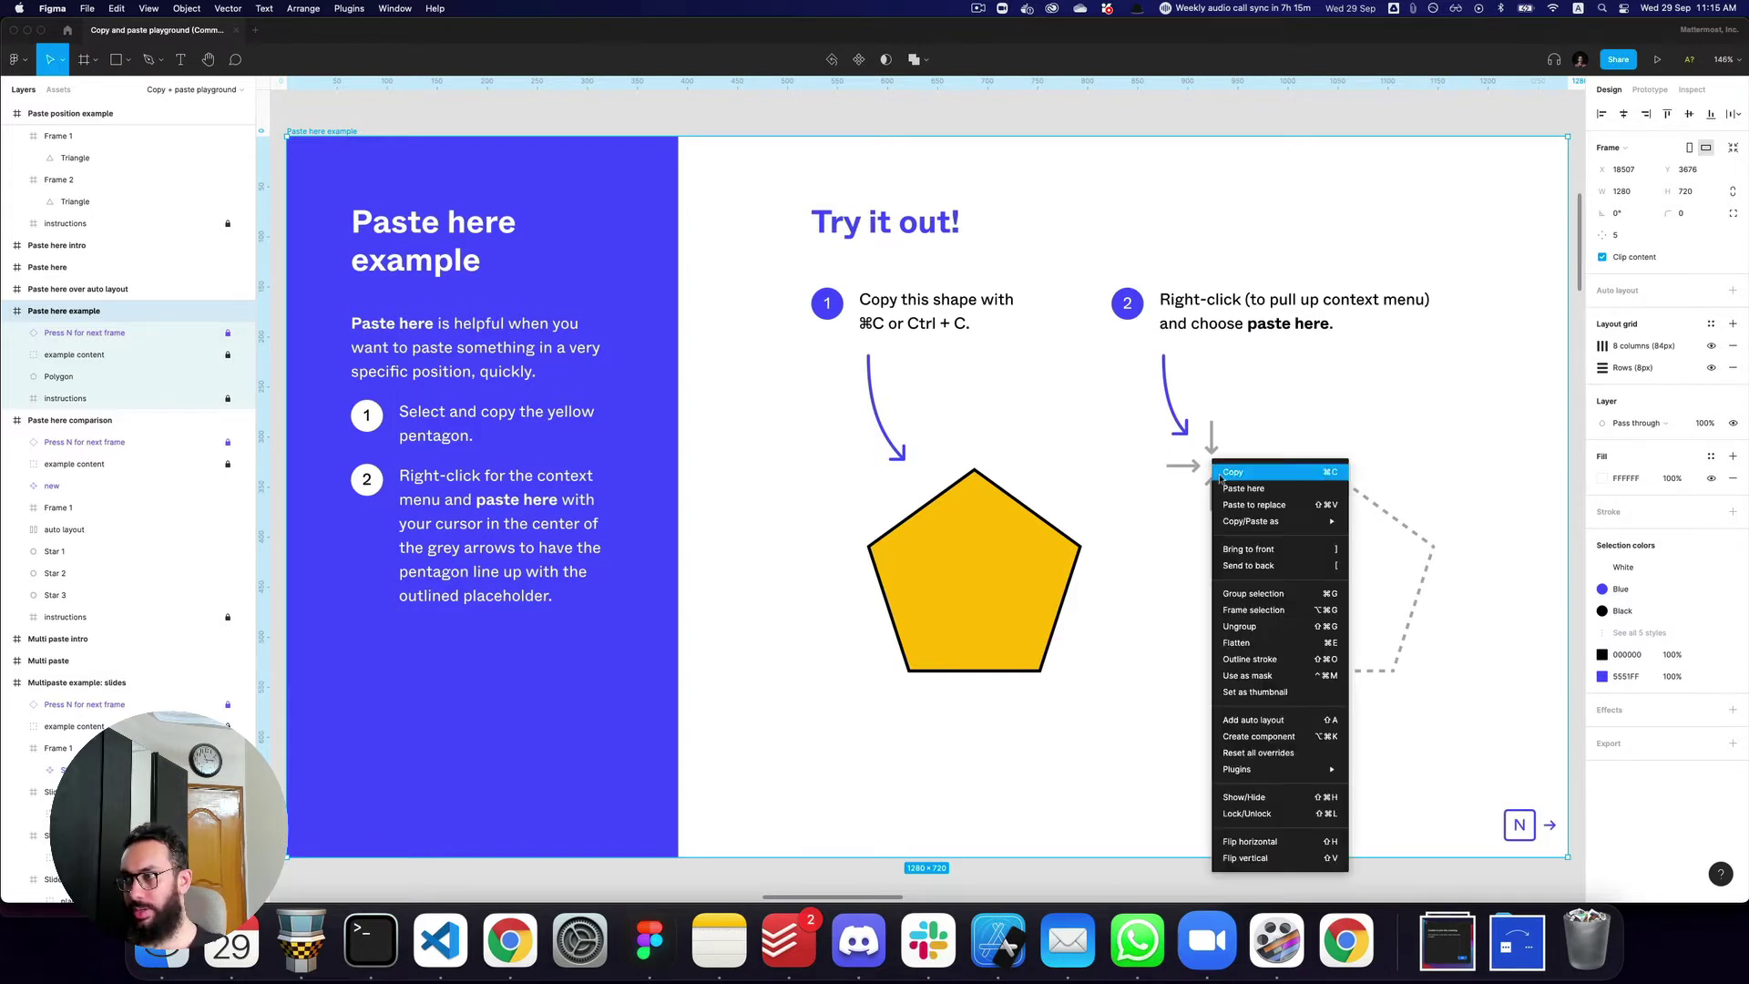
{"action": "left_click", "coordinate": [1238, 488]}
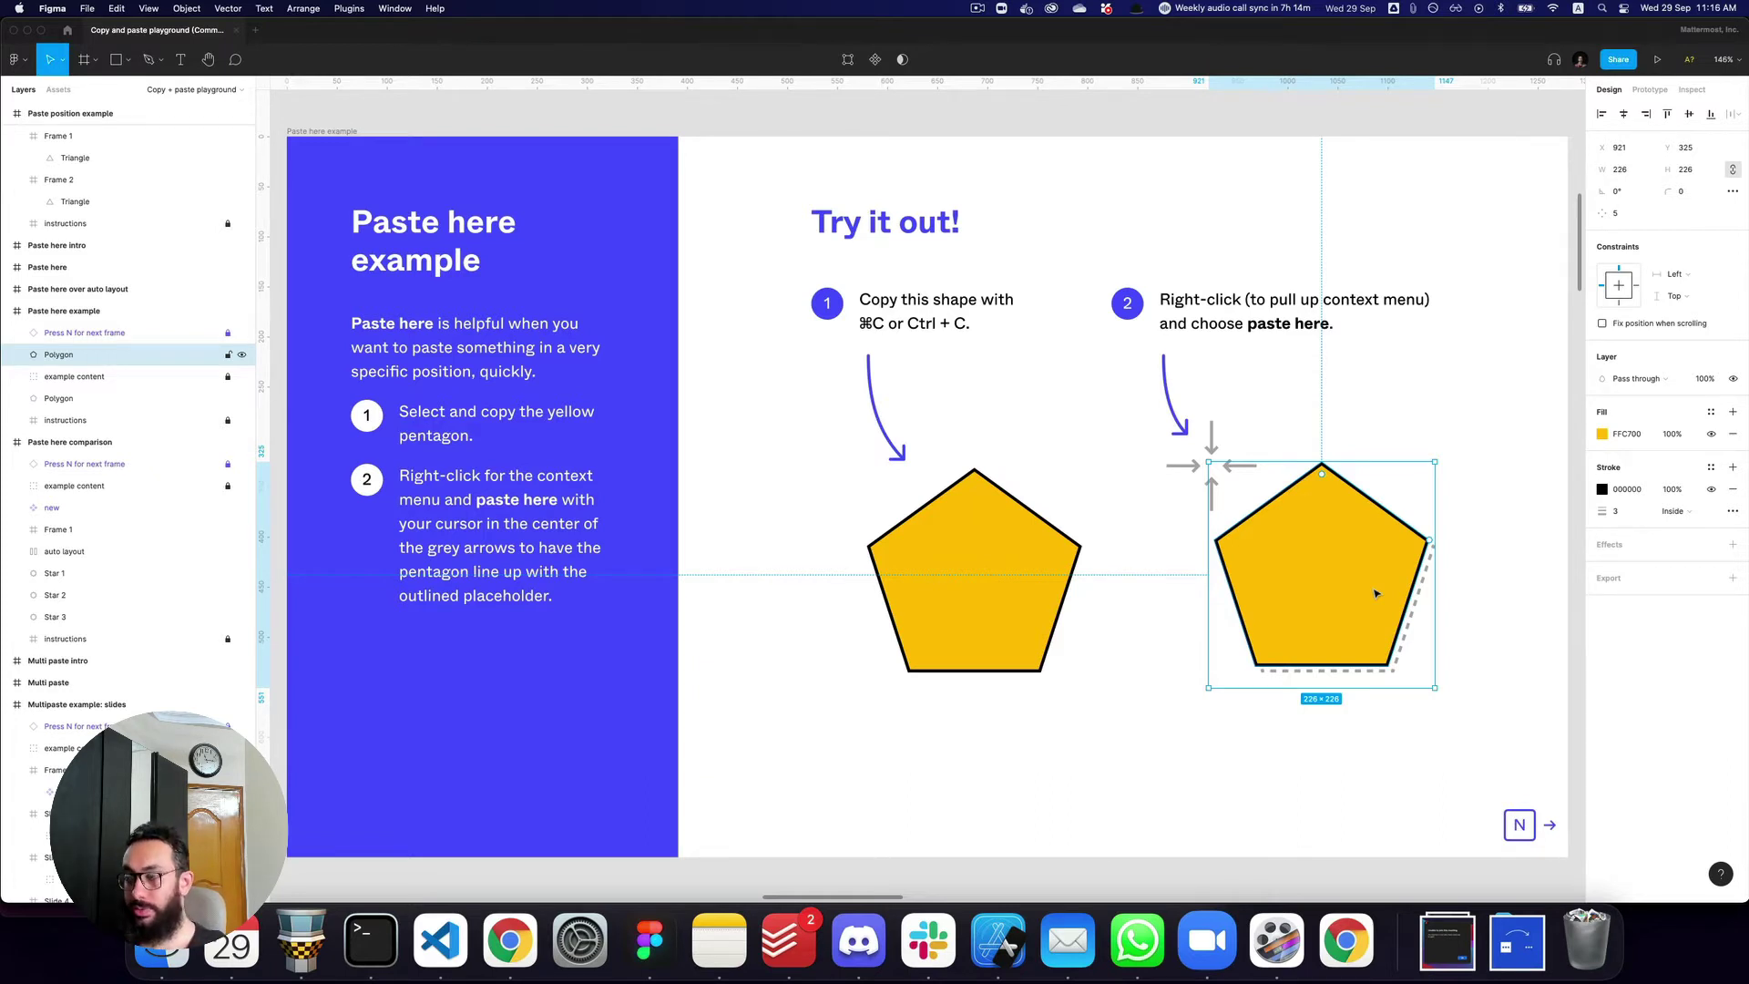
- Cut the pasted pentagon, Paste here elsewhere on the slide, then undo that paste
{"action": "key", "text": "super+x"}
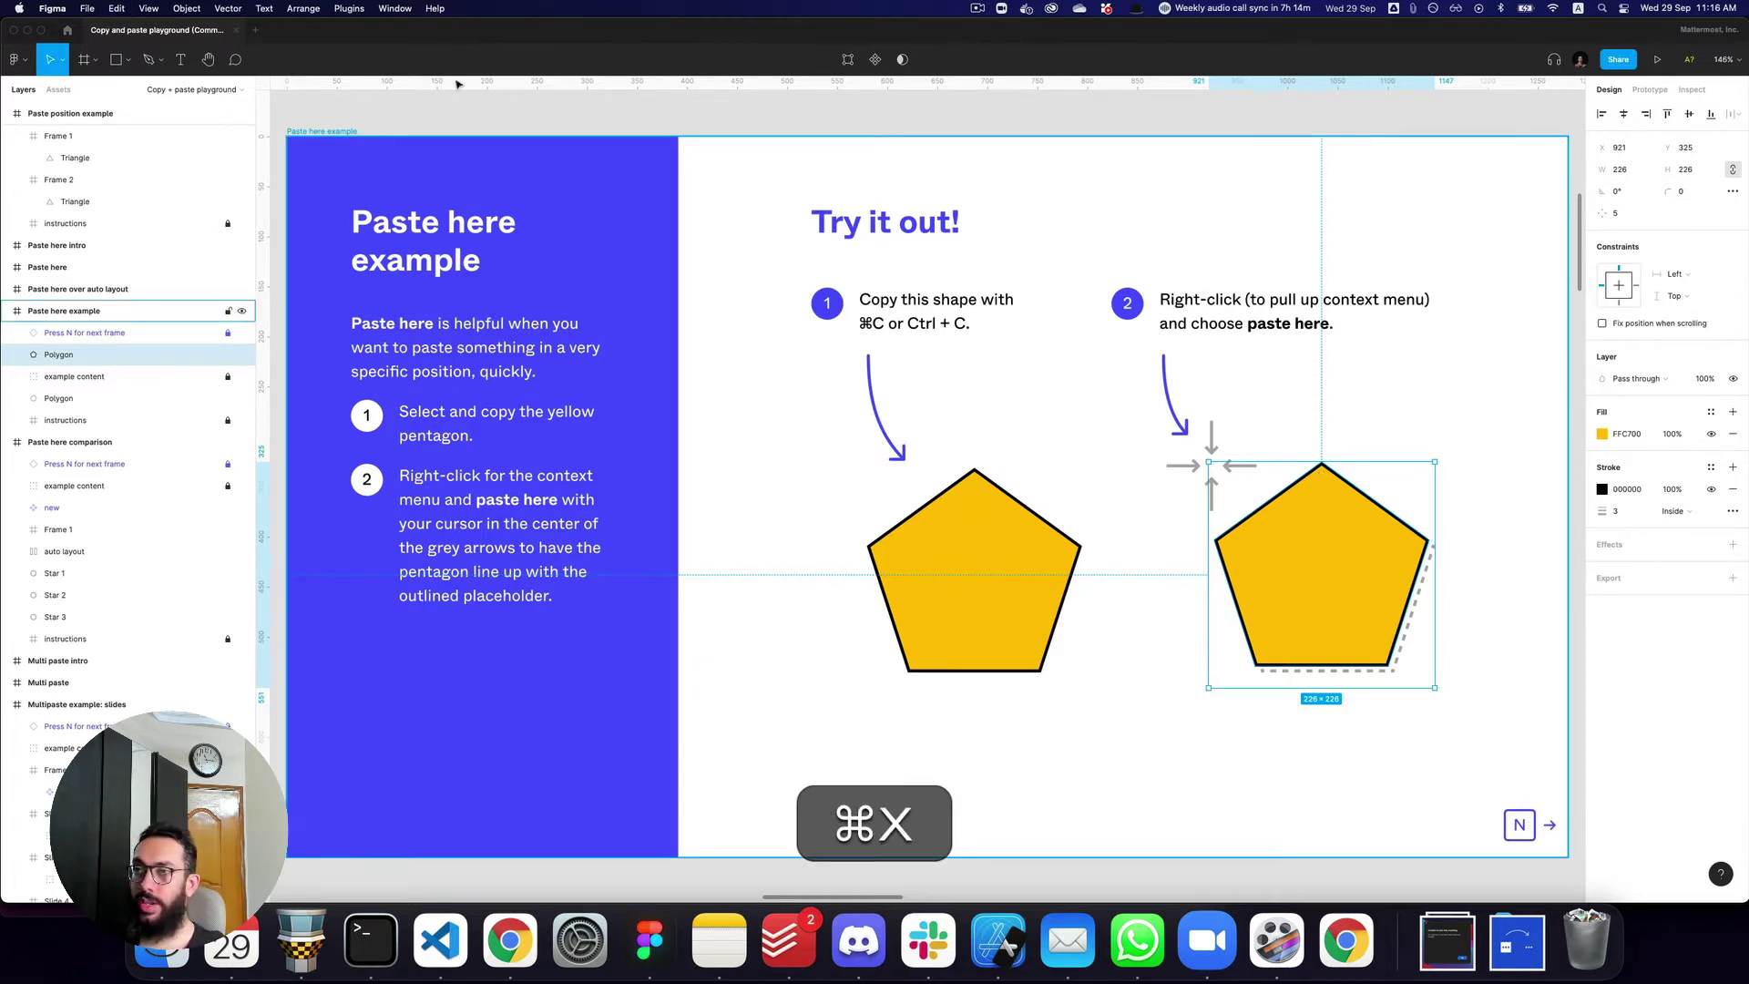
{"action": "right_click", "coordinate": [780, 186]}
{"action": "left_click", "coordinate": [810, 210]}
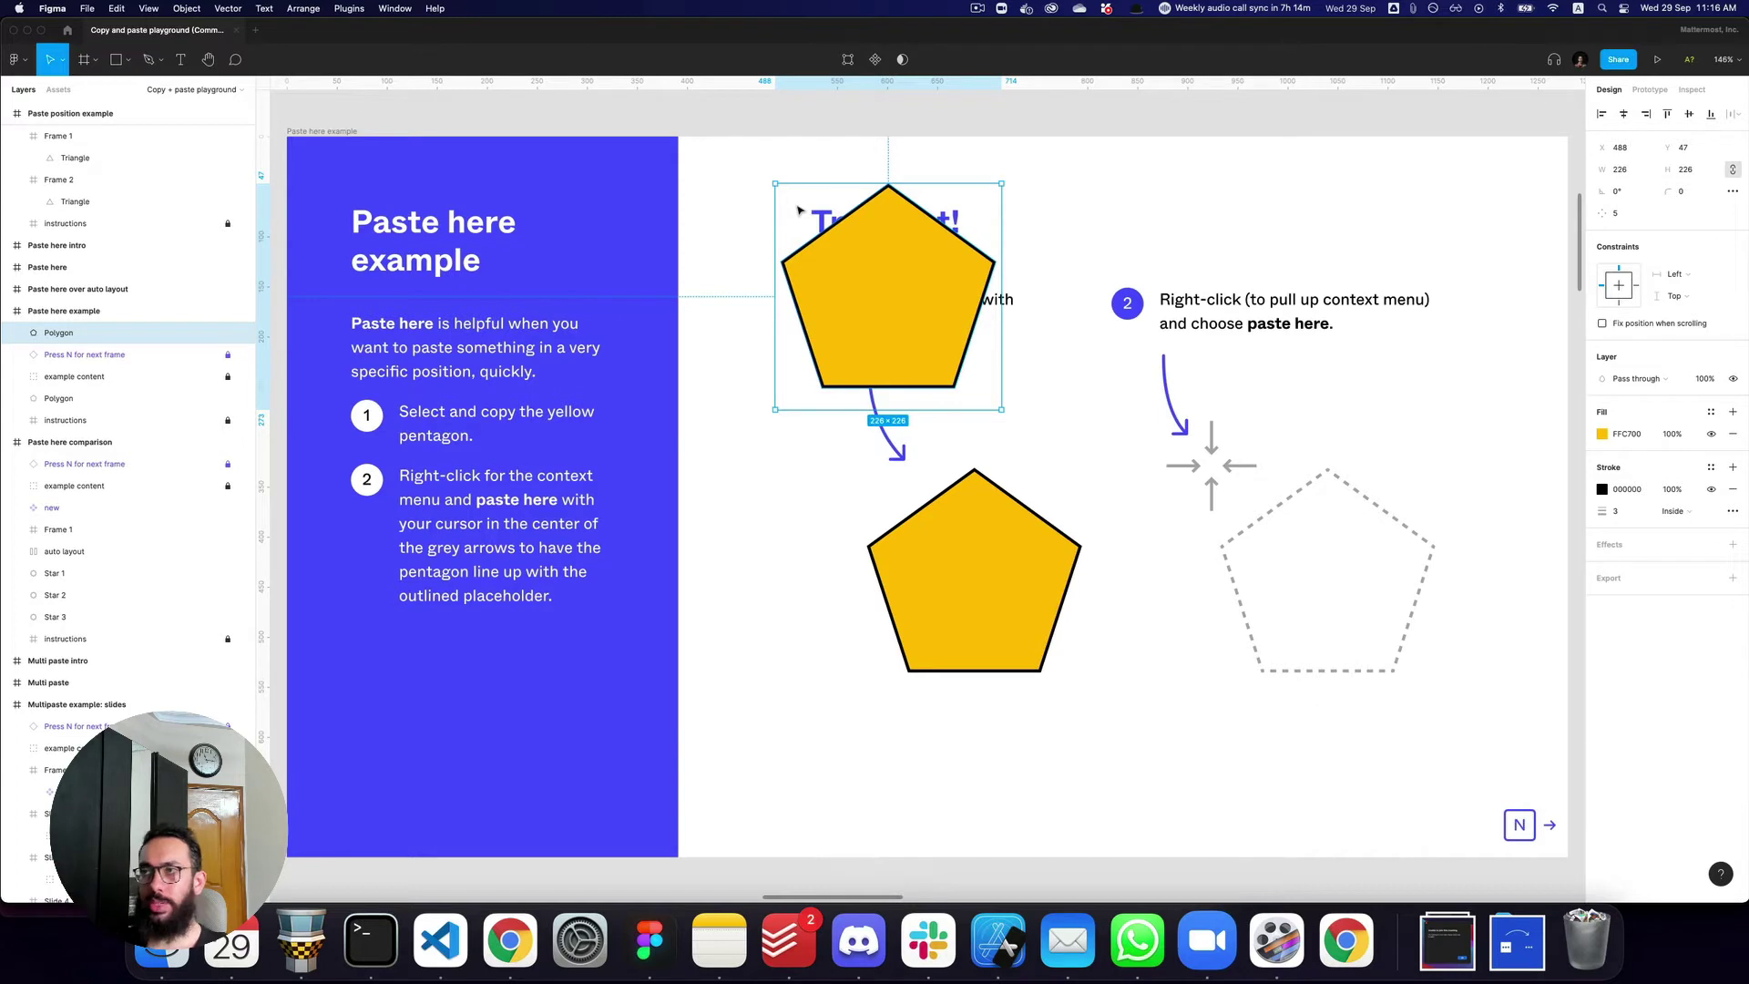
{"action": "key", "text": "super"}
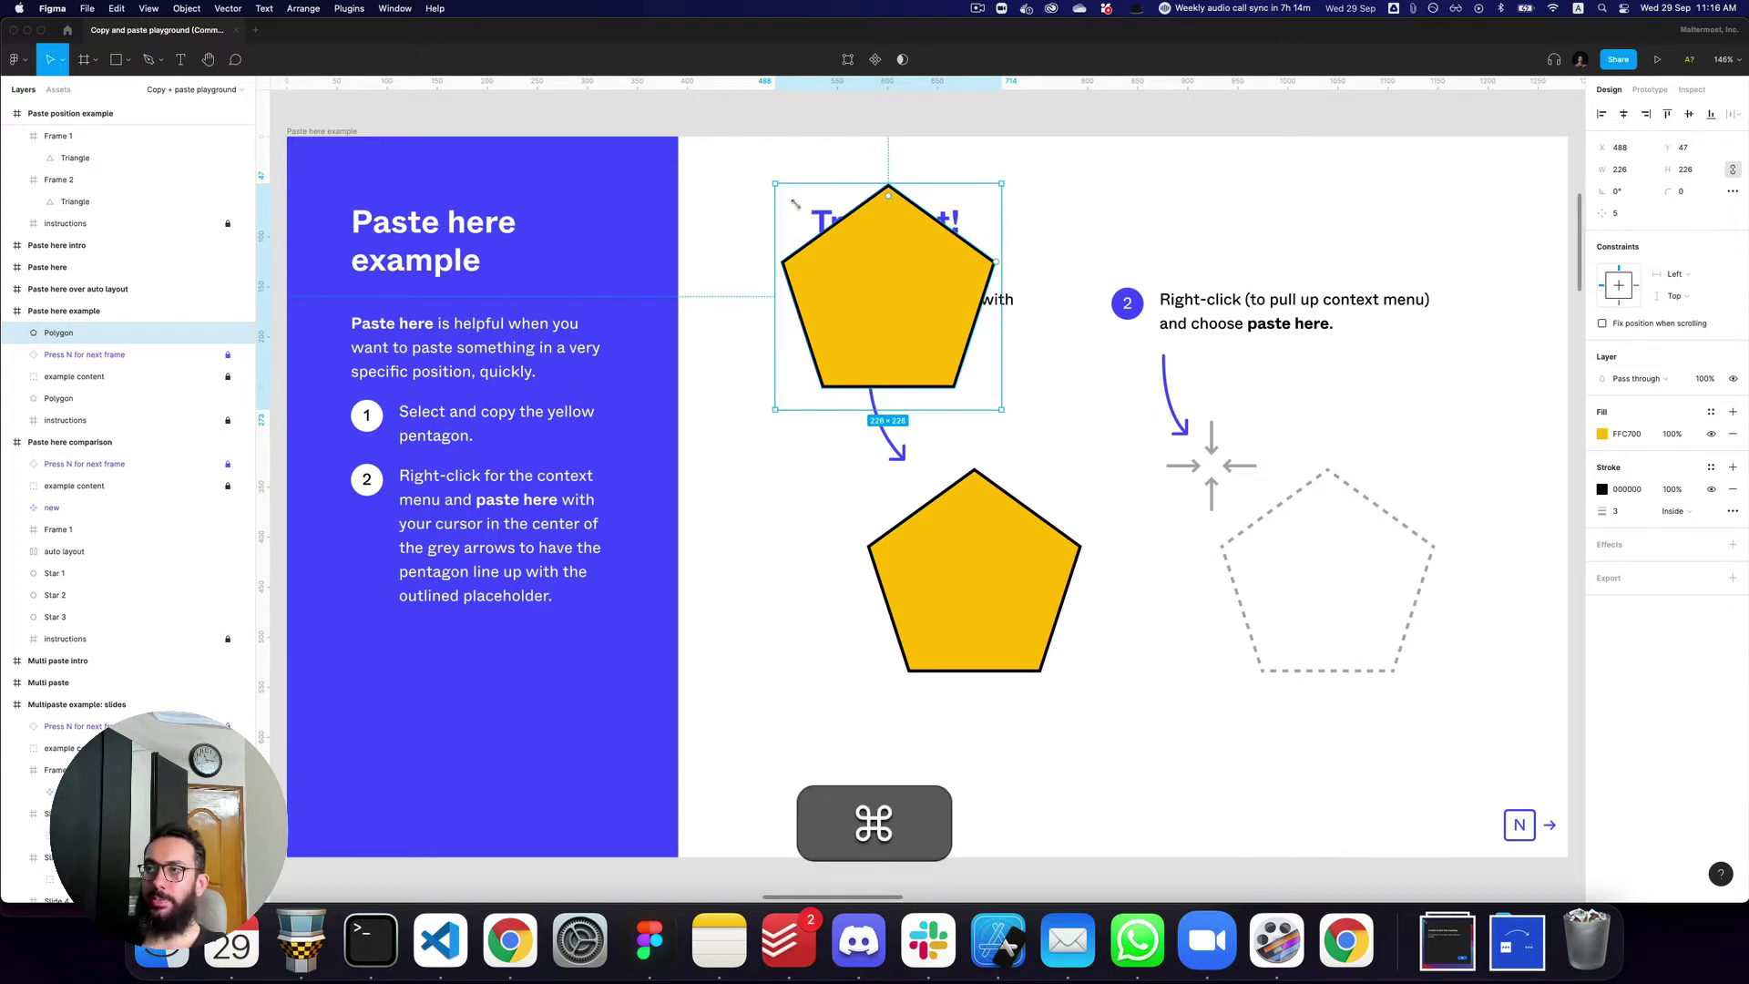
{"action": "key", "text": "super+z"}
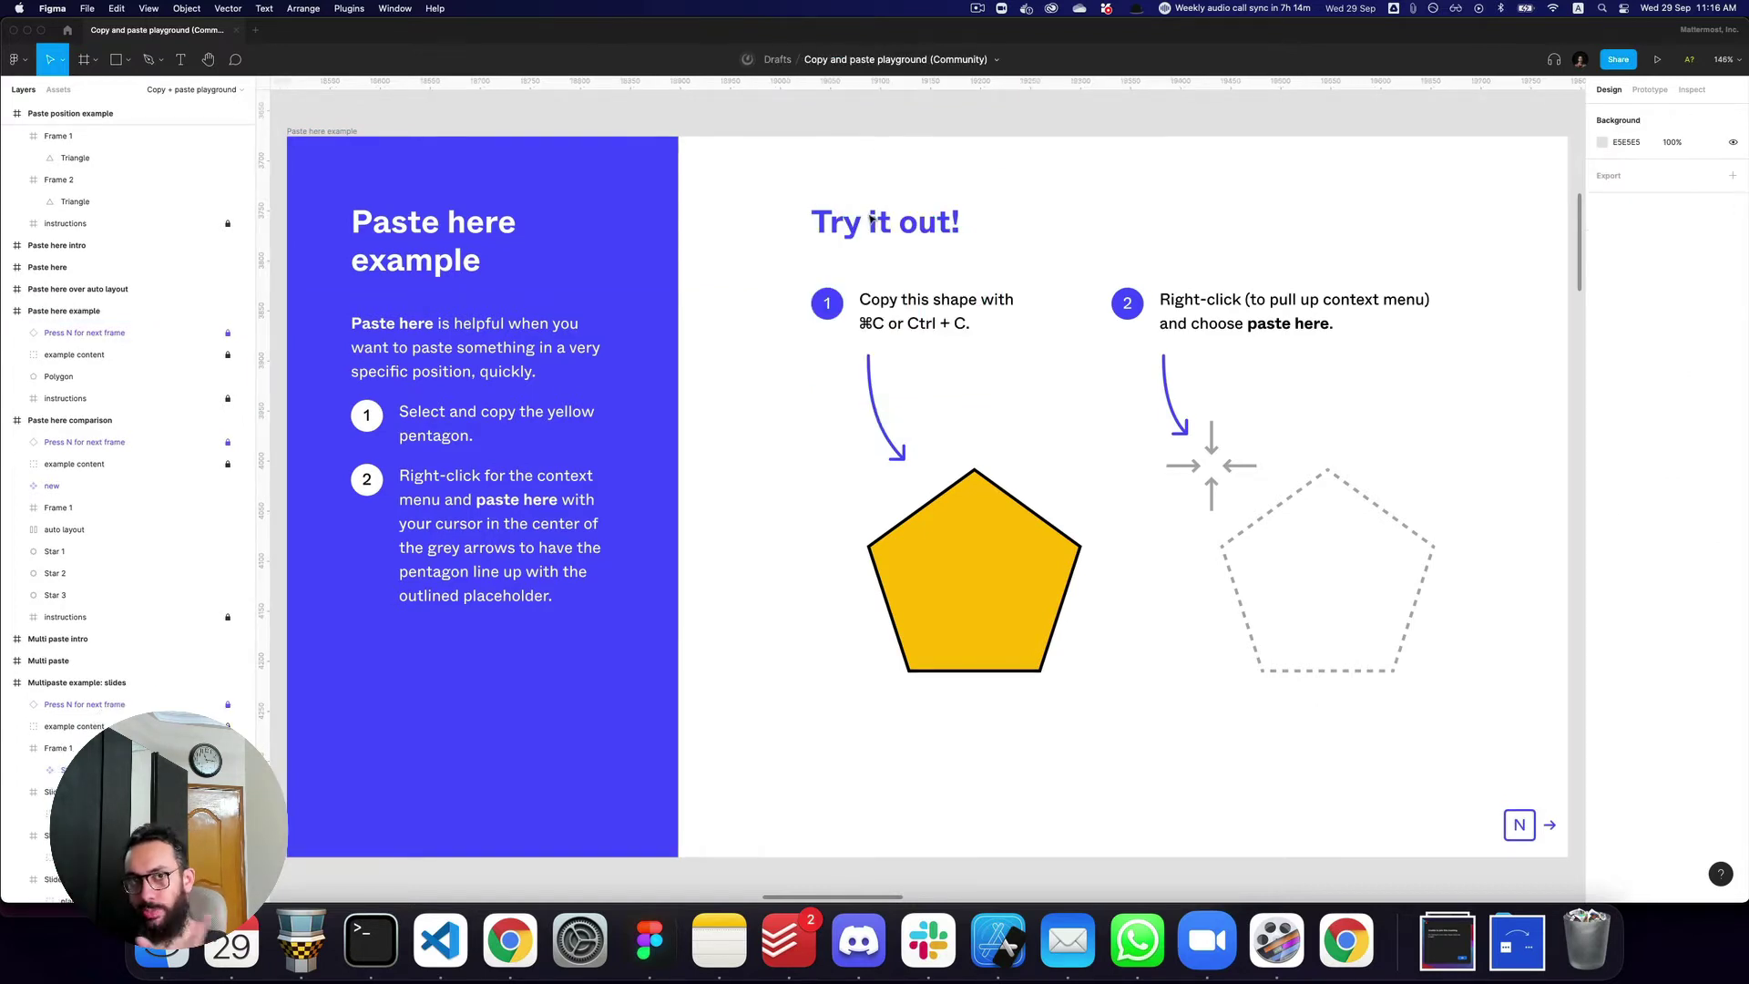
- On the Paste here comparison slide, copy the NEW! star and paste it normally into Frame 1
{"action": "key", "text": "n"}
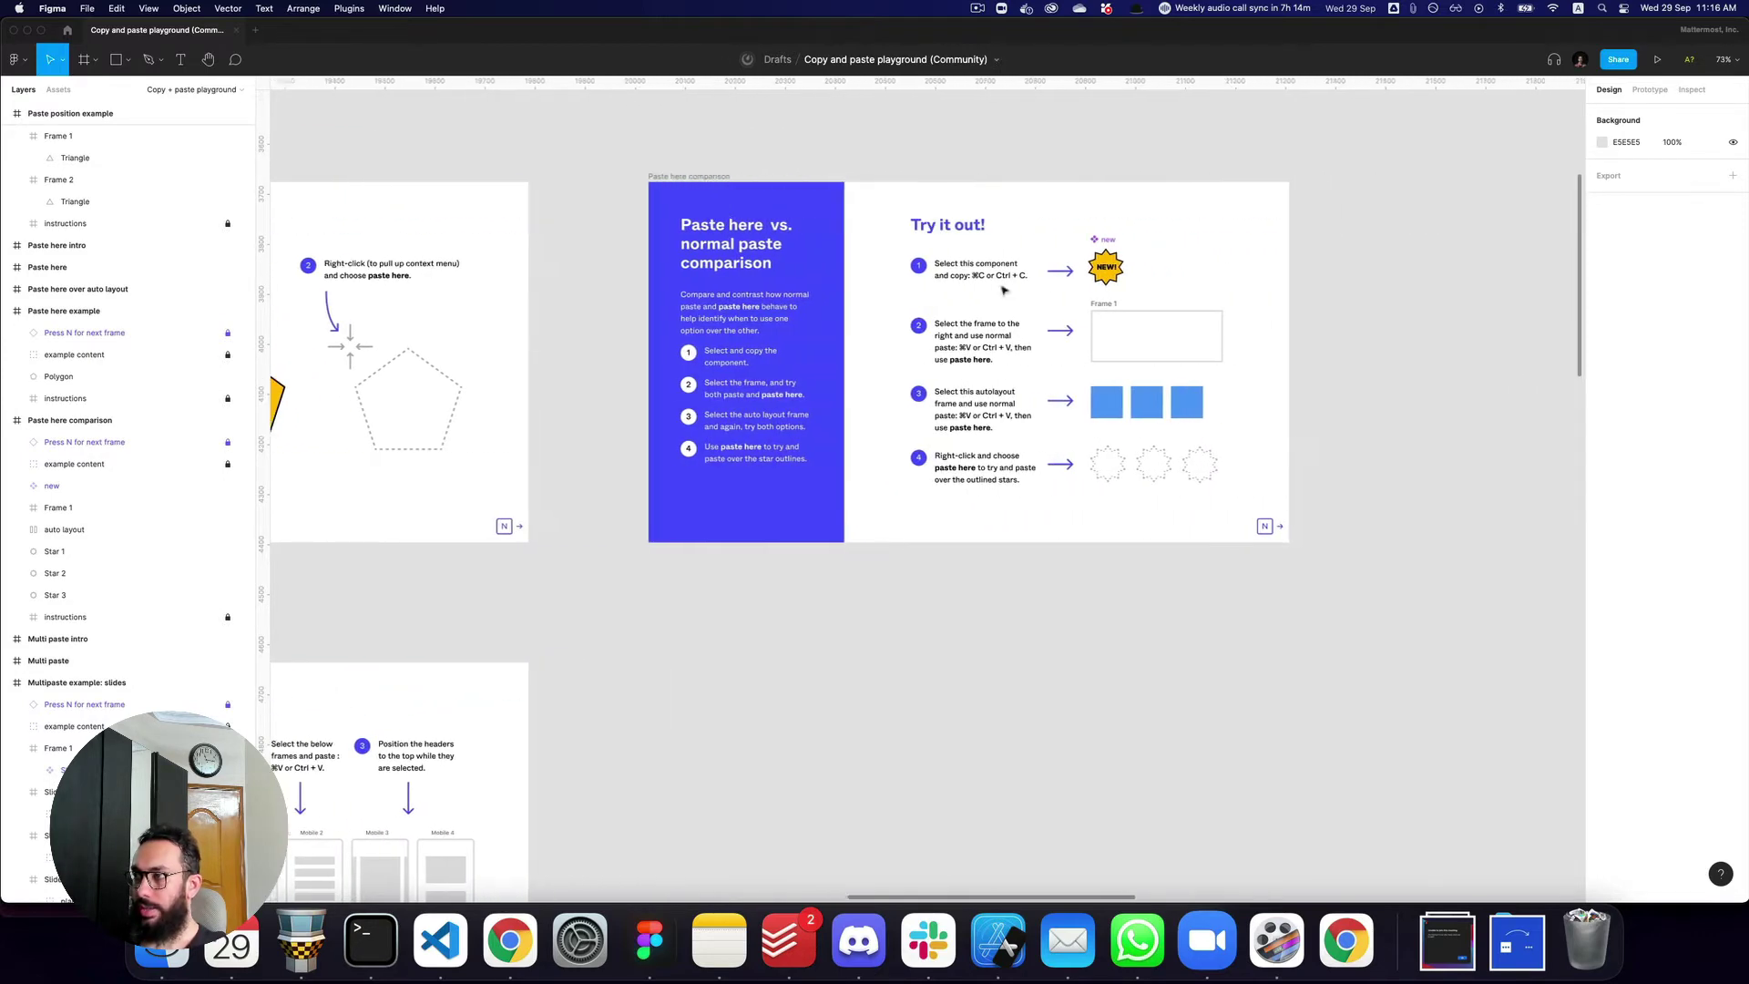
{"action": "key", "text": "z"}
{"action": "left_click", "coordinate": [1105, 267]}
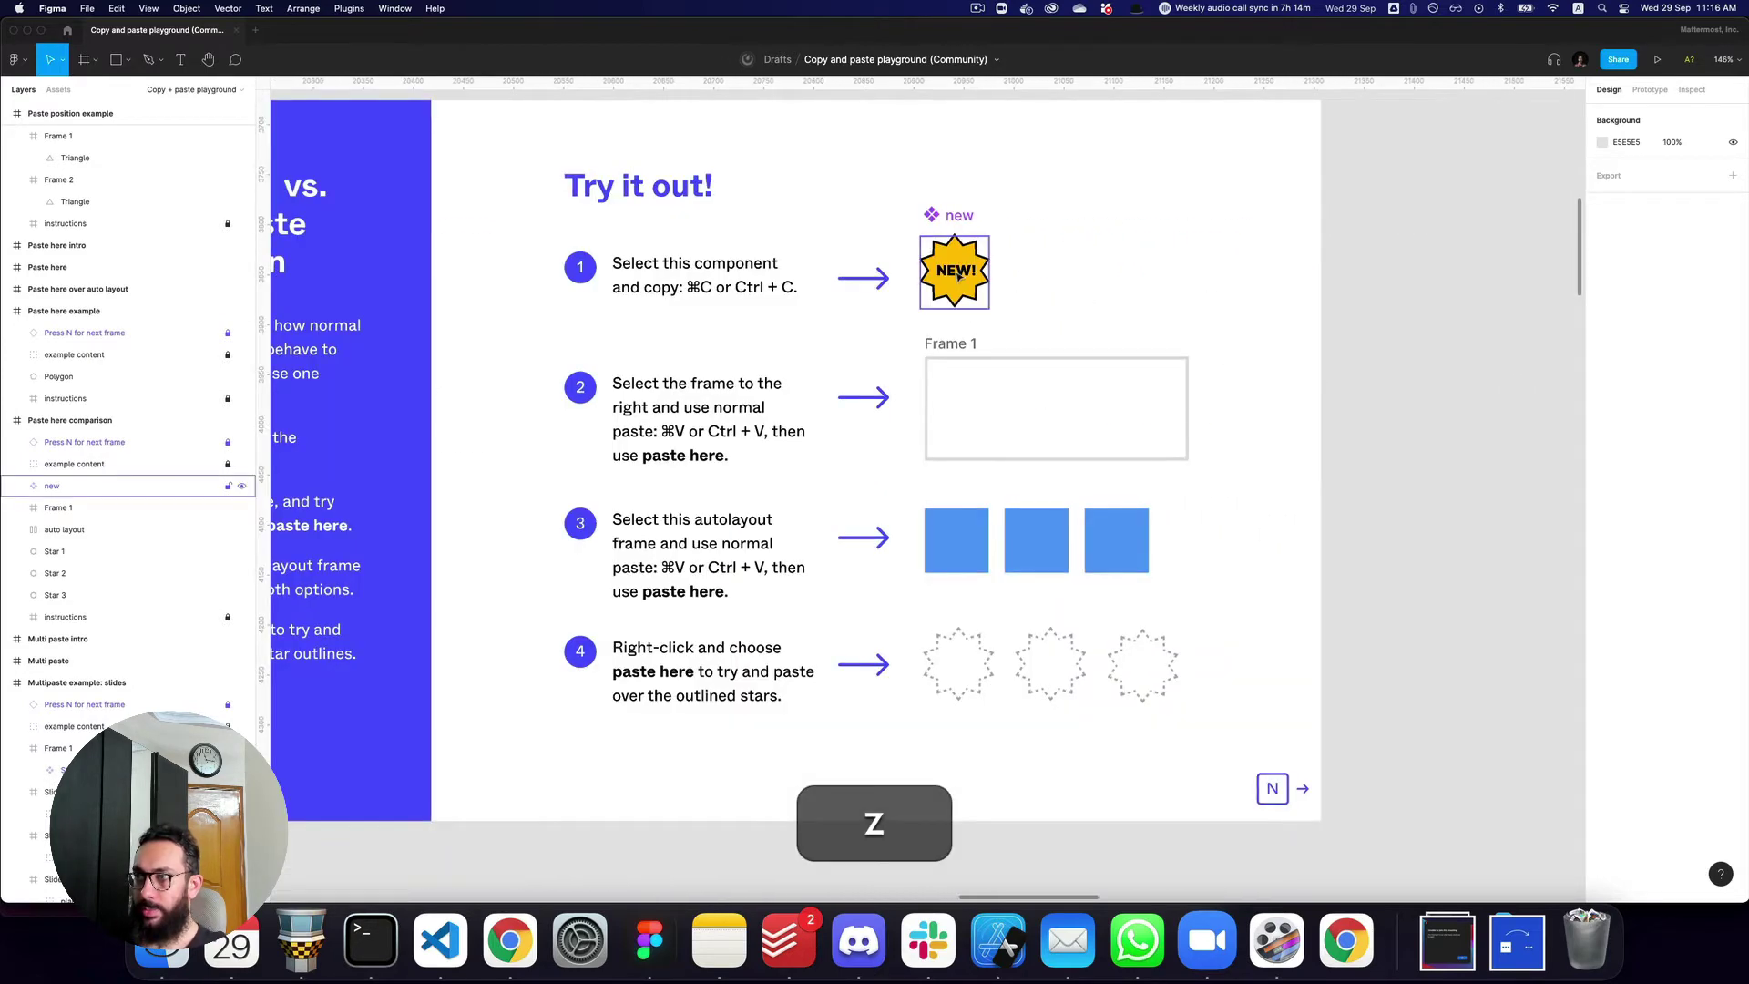
{"action": "key", "text": "super"}
{"action": "left_click_drag", "start_coordinate": [1078, 300], "coordinate": [1058, 326]}
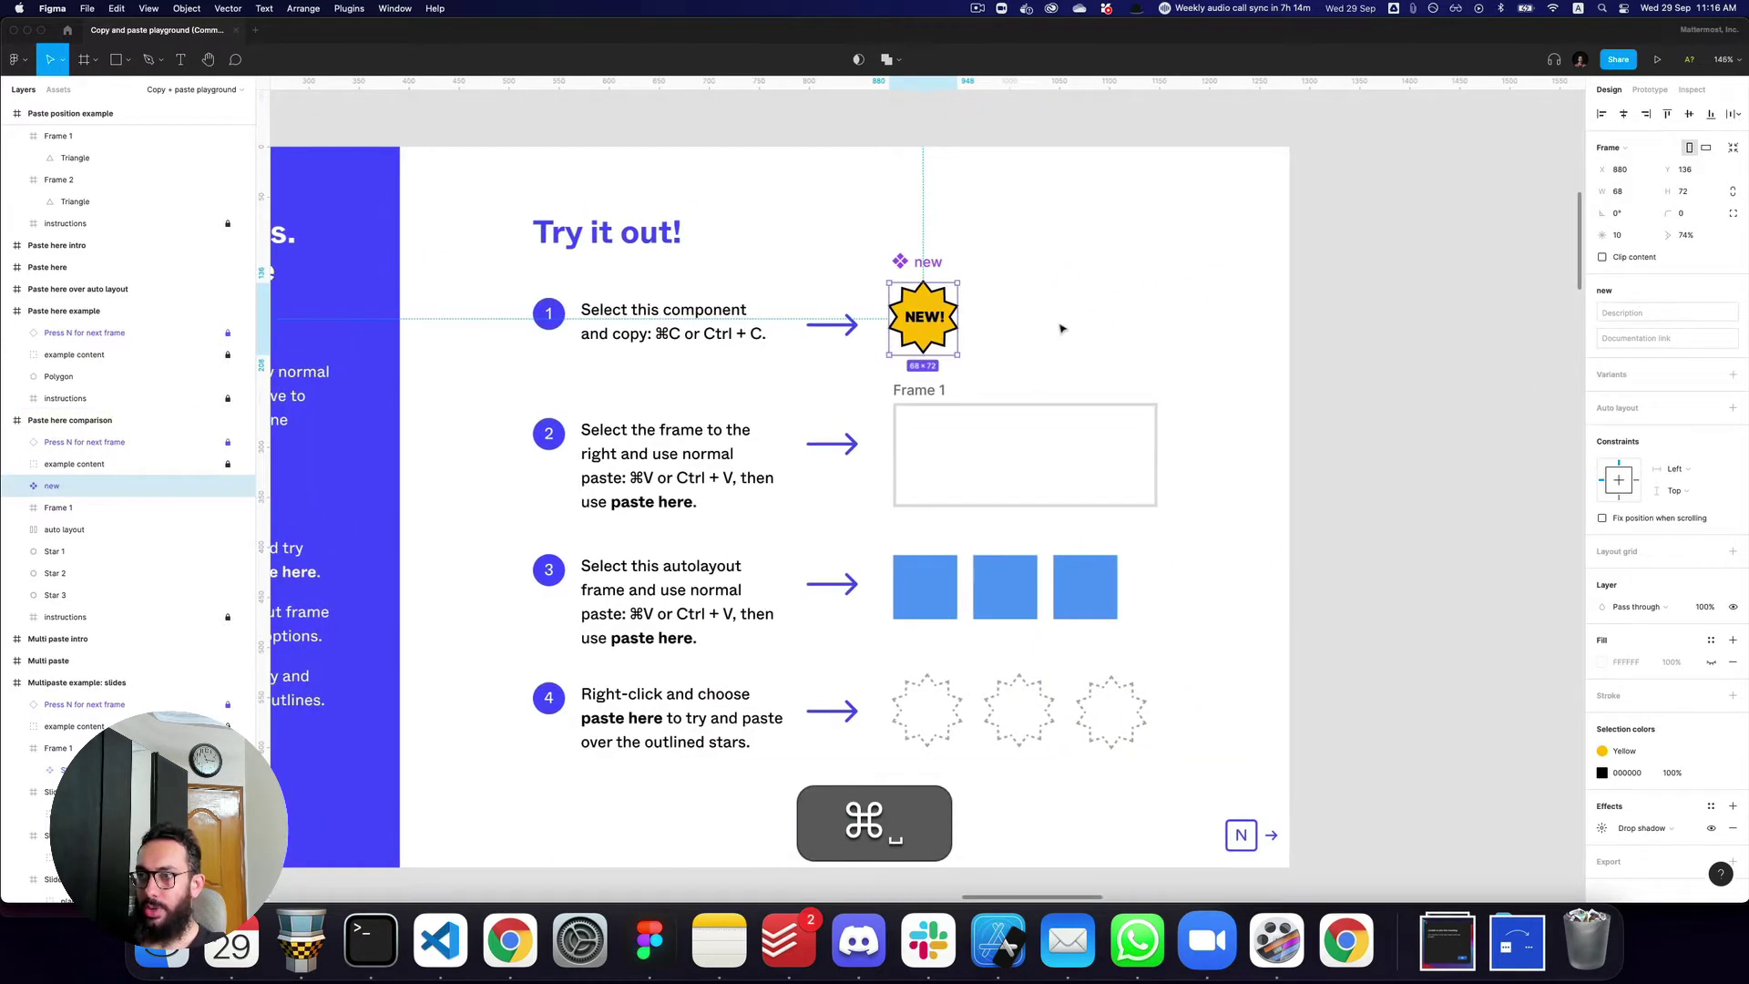
{"action": "left_click", "coordinate": [948, 442]}
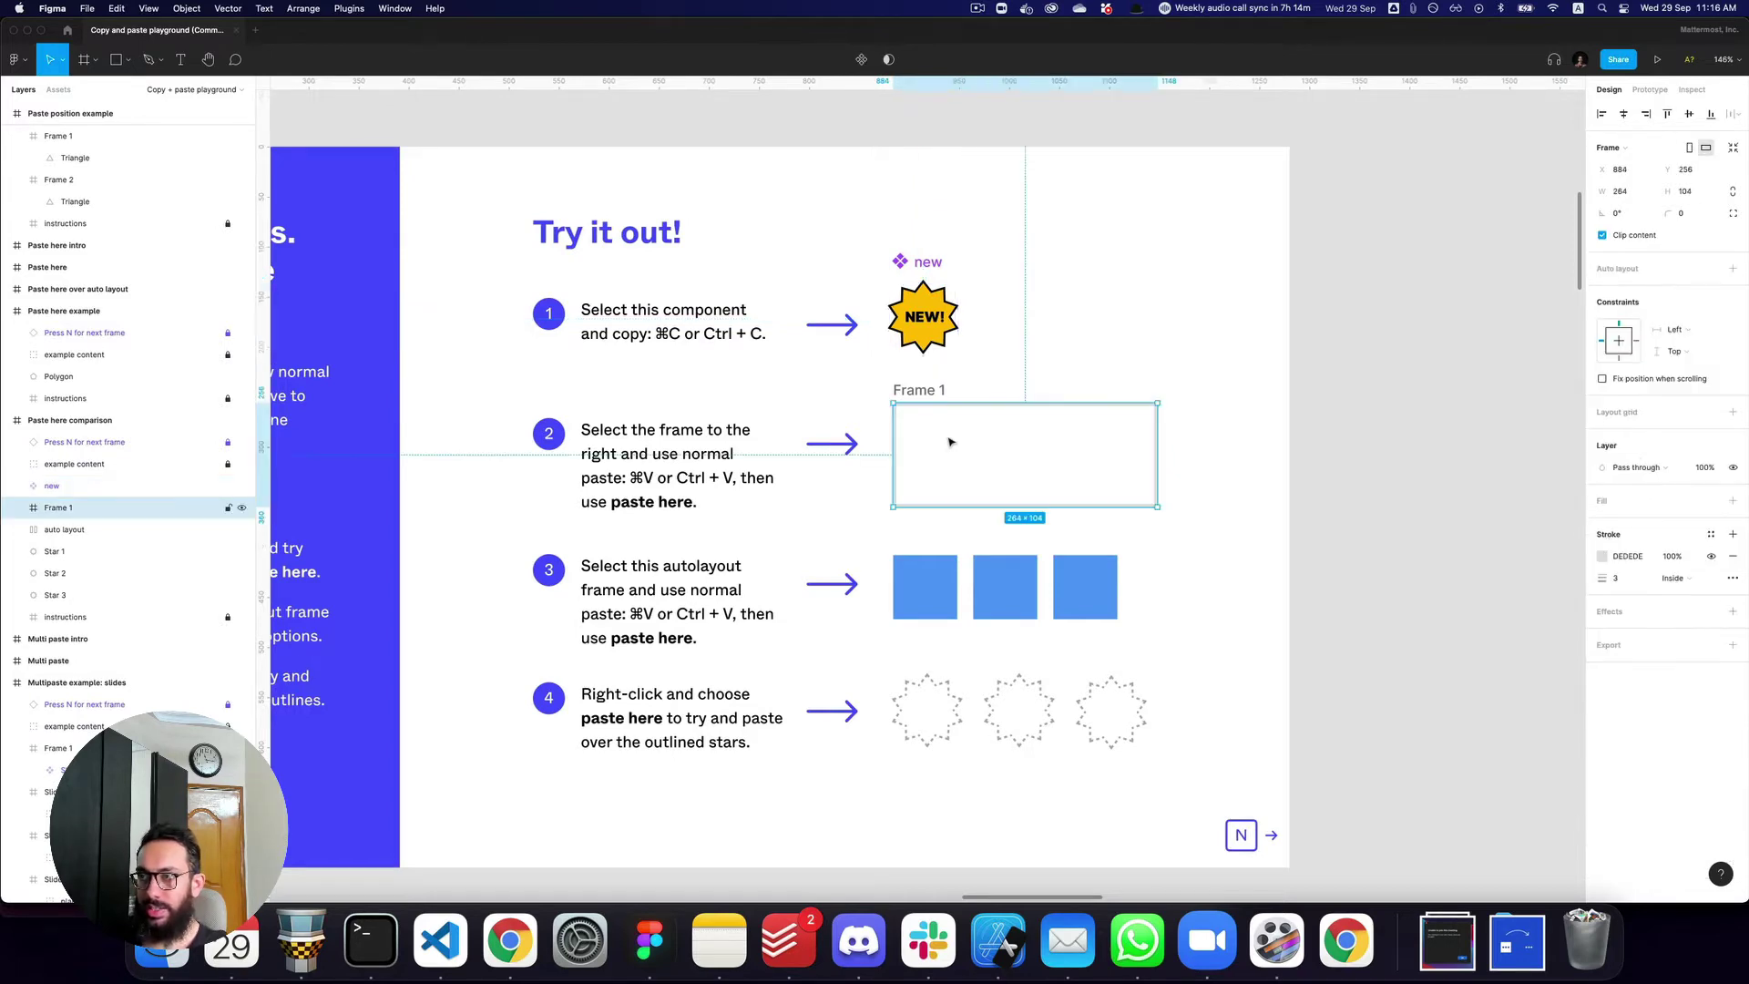
{"action": "key", "text": "super+v"}
{"action": "left_click", "coordinate": [921, 316]}
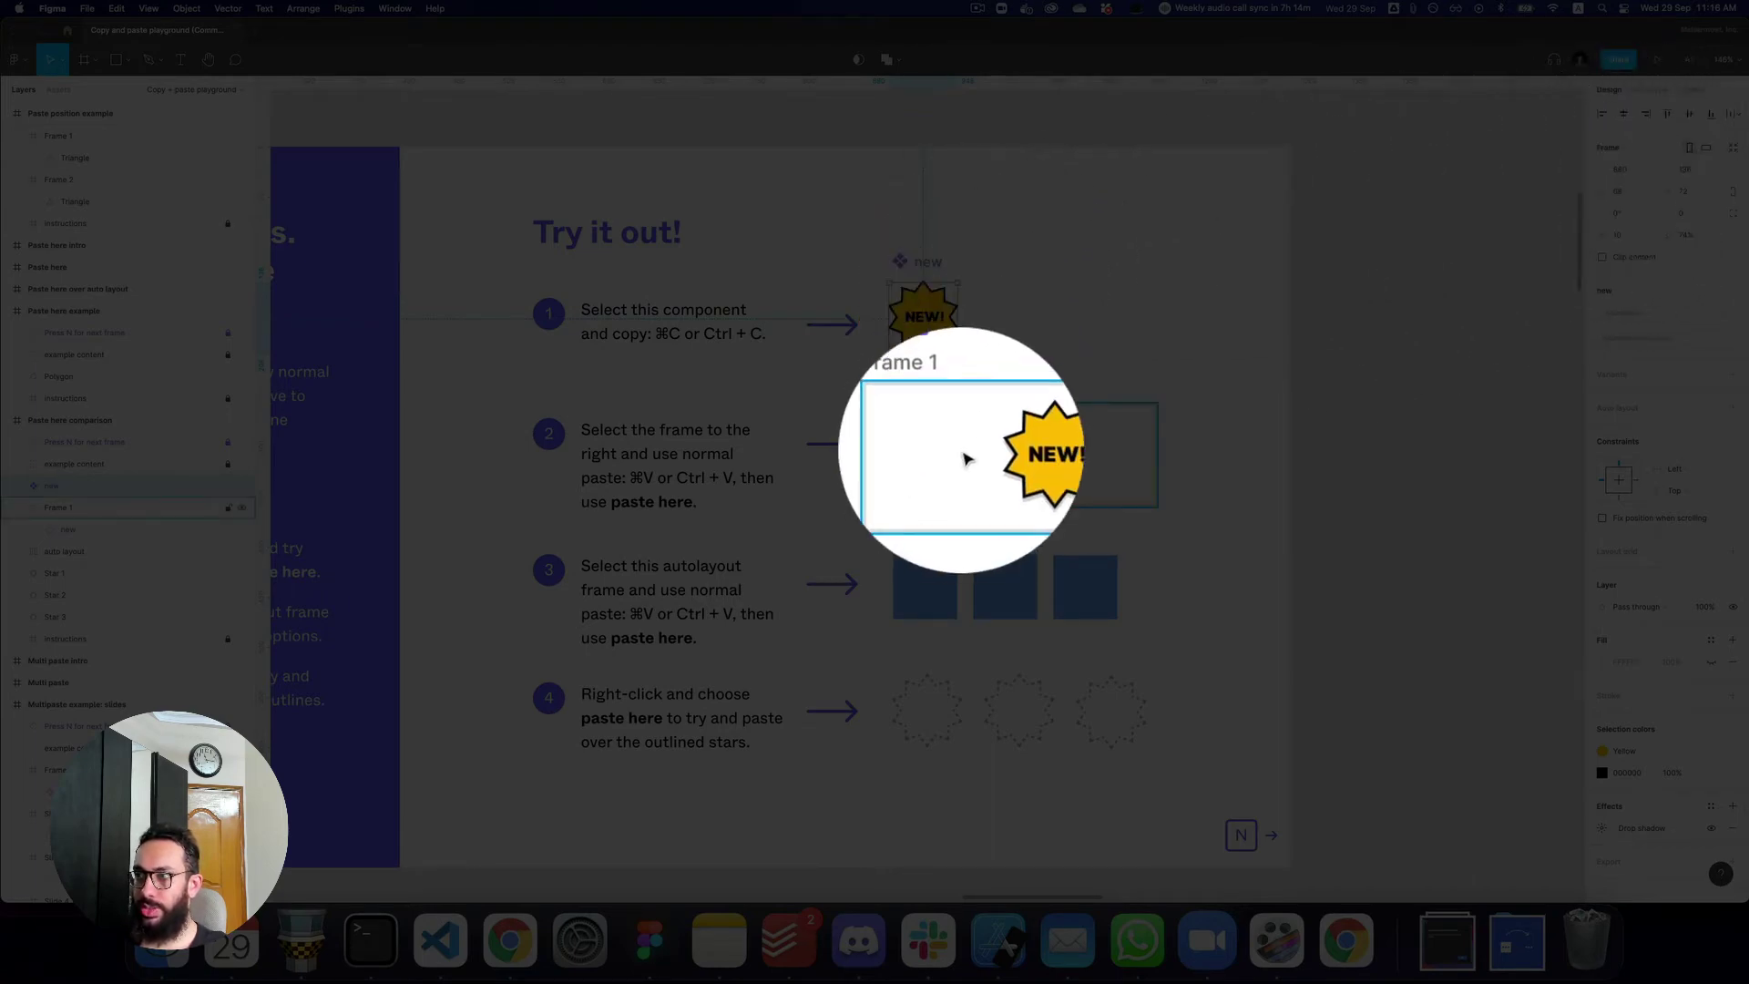
{"action": "left_click", "coordinate": [1026, 453]}
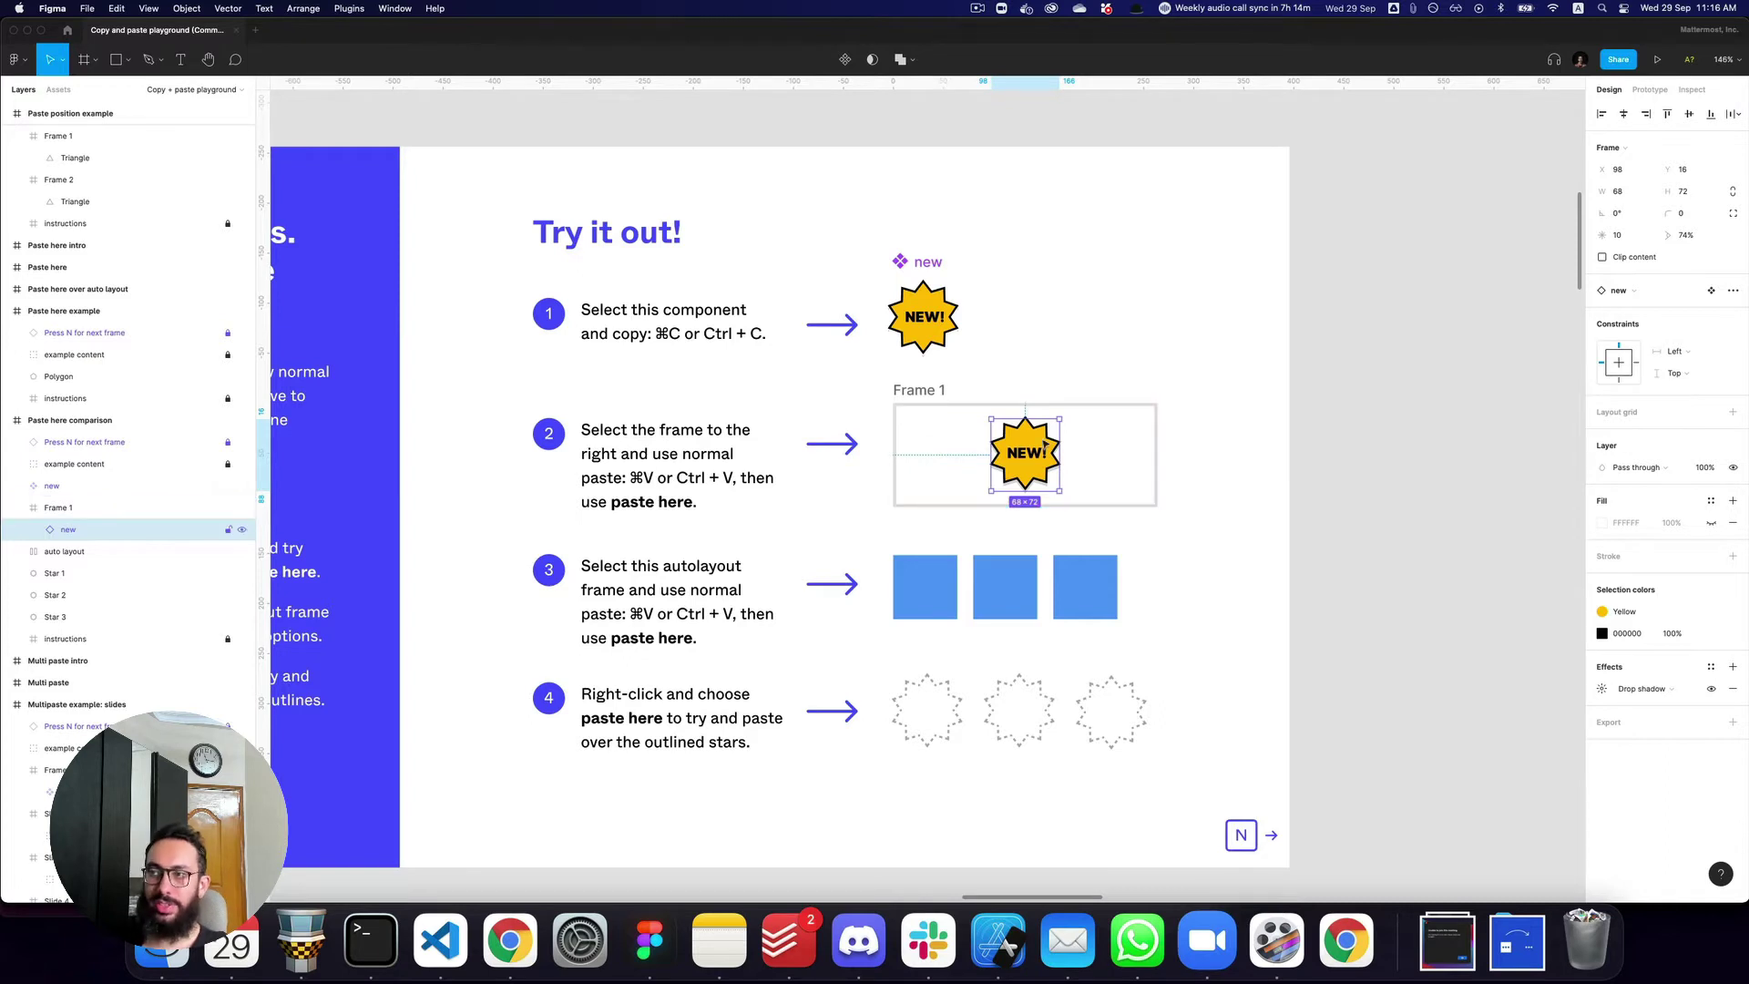
- Undo that paste and use Paste here to place the star in Frame 1 at X 97, Y 35
{"action": "key", "text": "super+z"}
{"action": "key", "text": "super+z"}
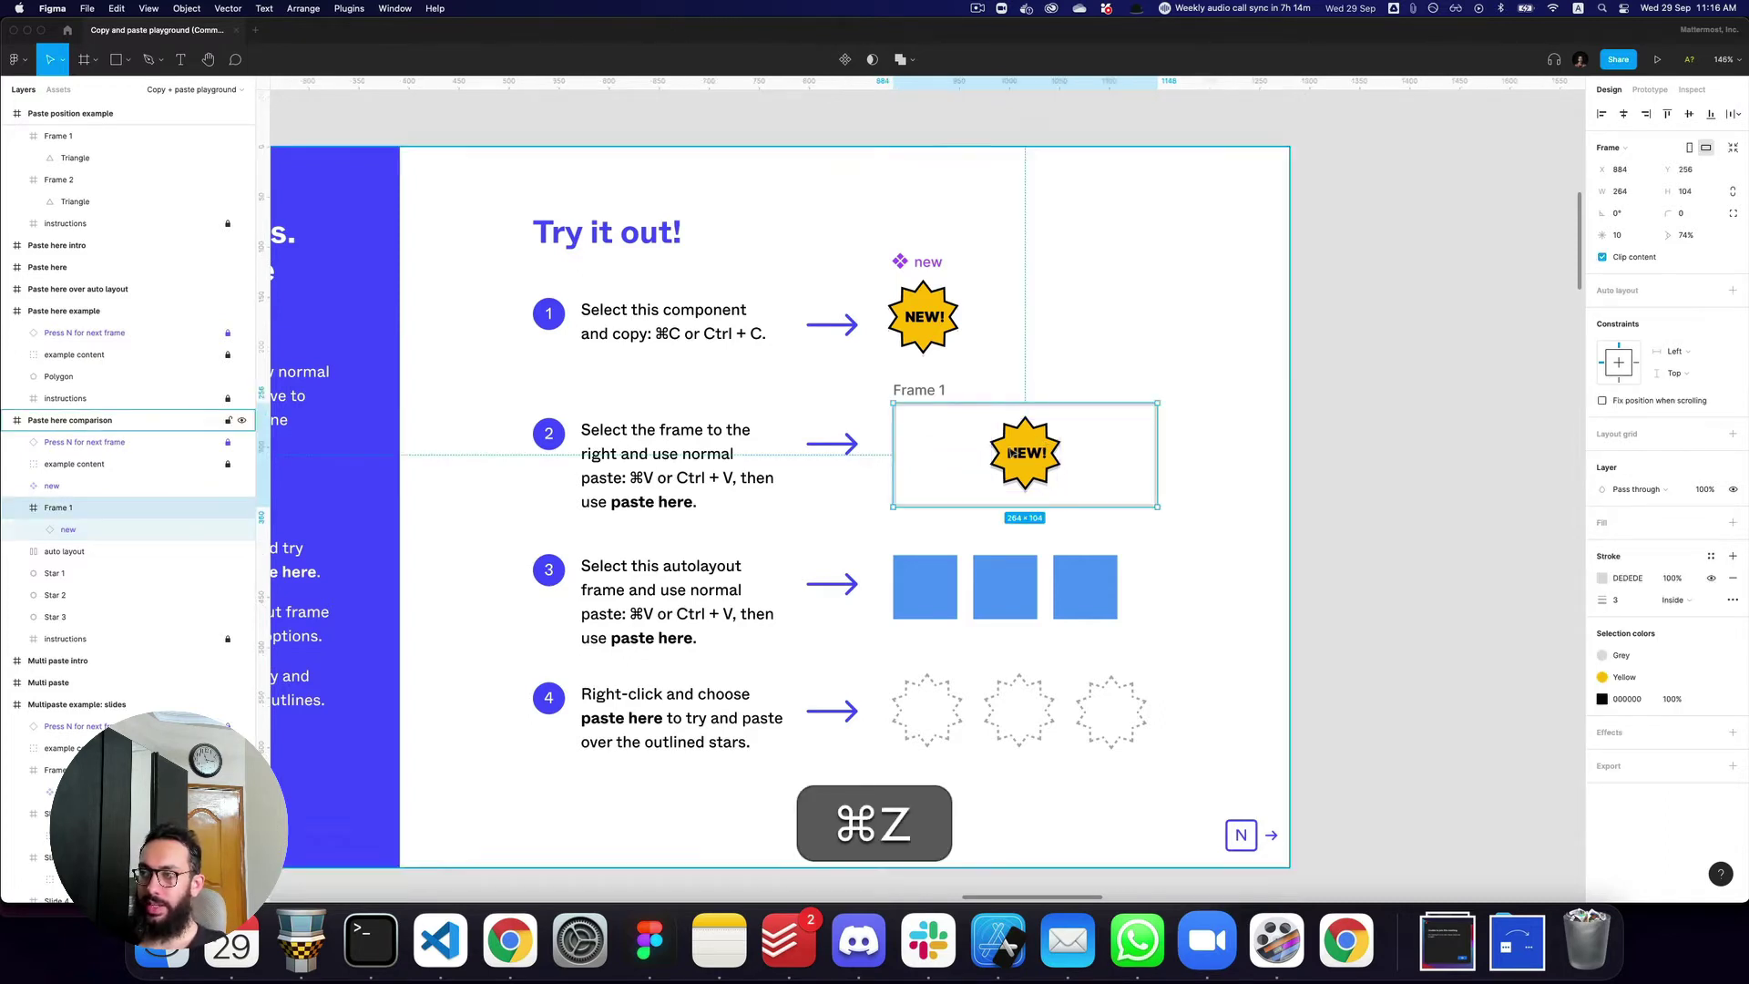
{"action": "right_click", "coordinate": [992, 432]}
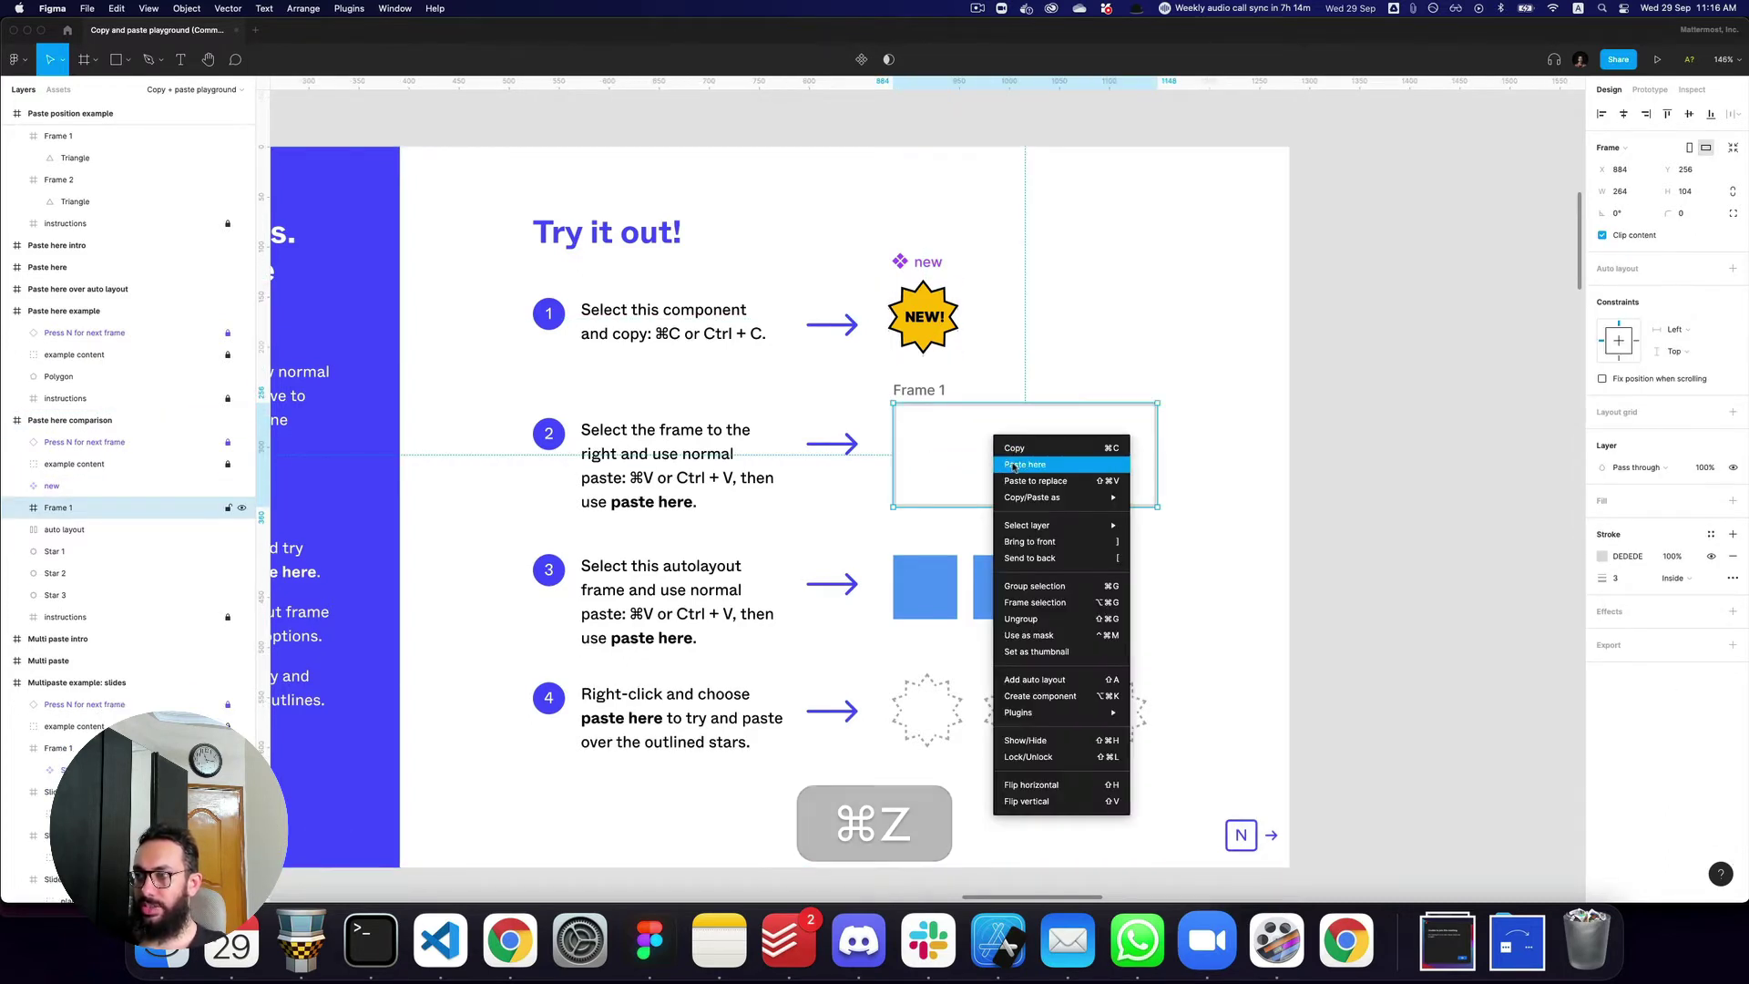
{"action": "left_click", "coordinate": [1018, 470]}
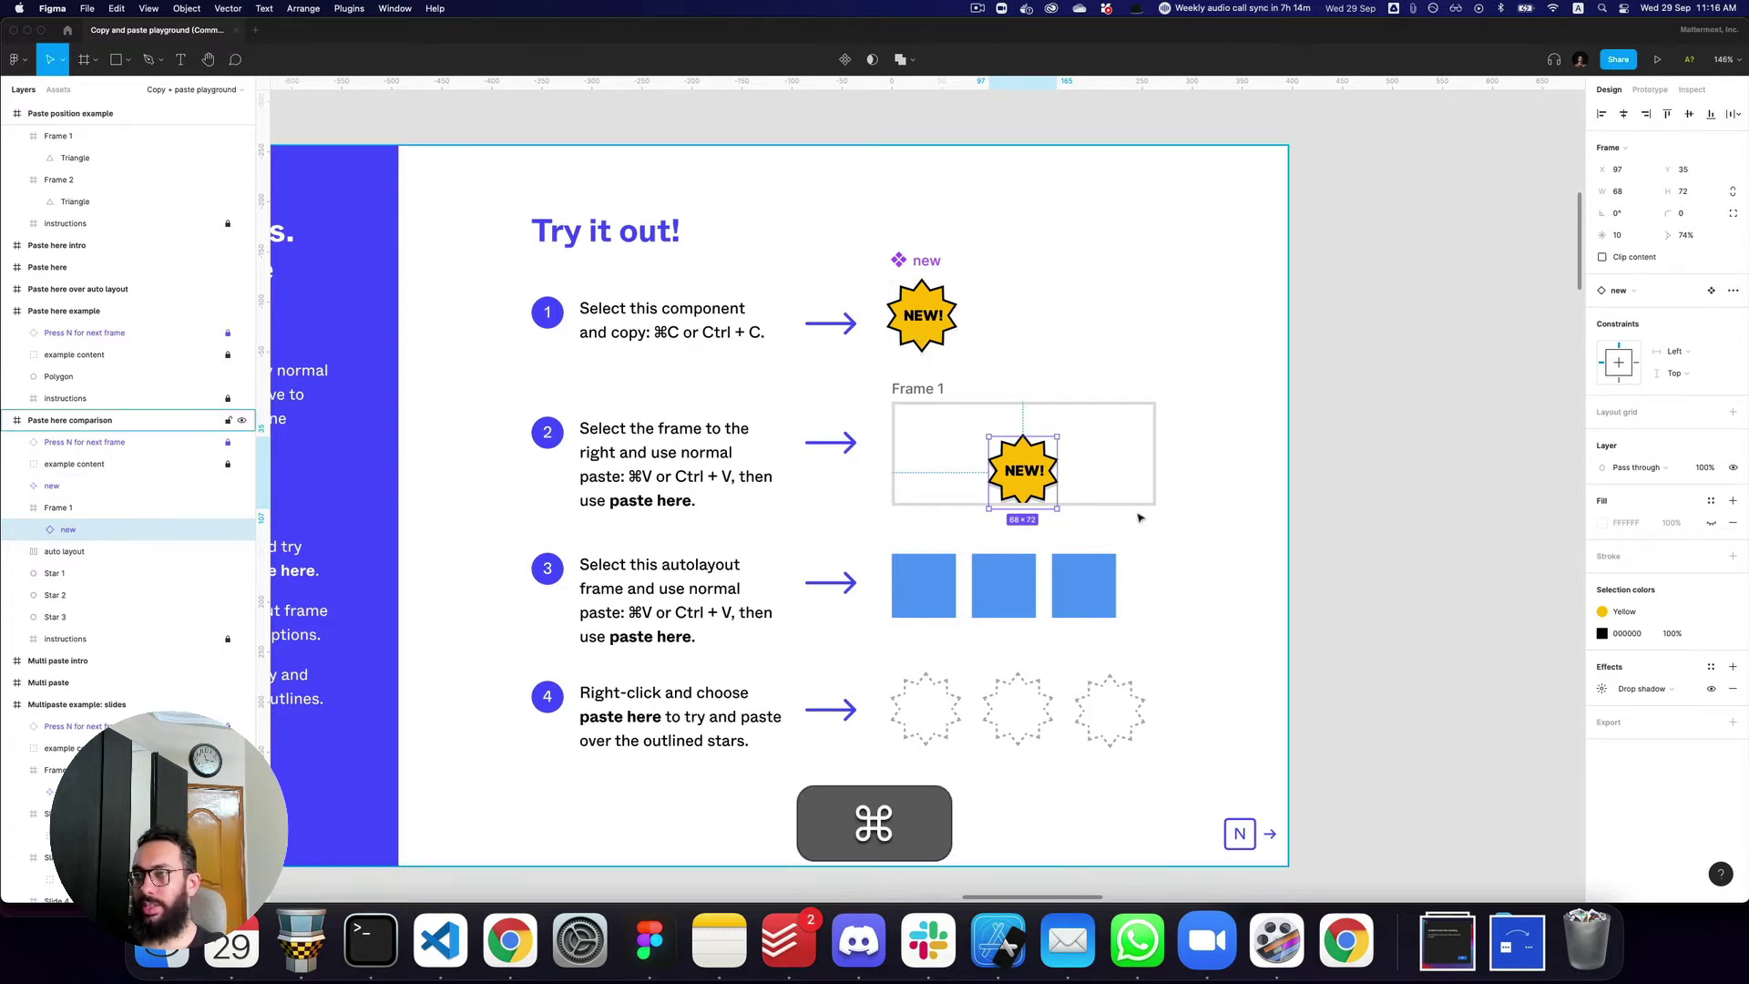
- Cut the NEW! star from Frame 1, test pasting it into the auto layout frame, and undo
{"action": "key", "text": "super+x"}
{"action": "left_click", "coordinate": [1009, 571]}
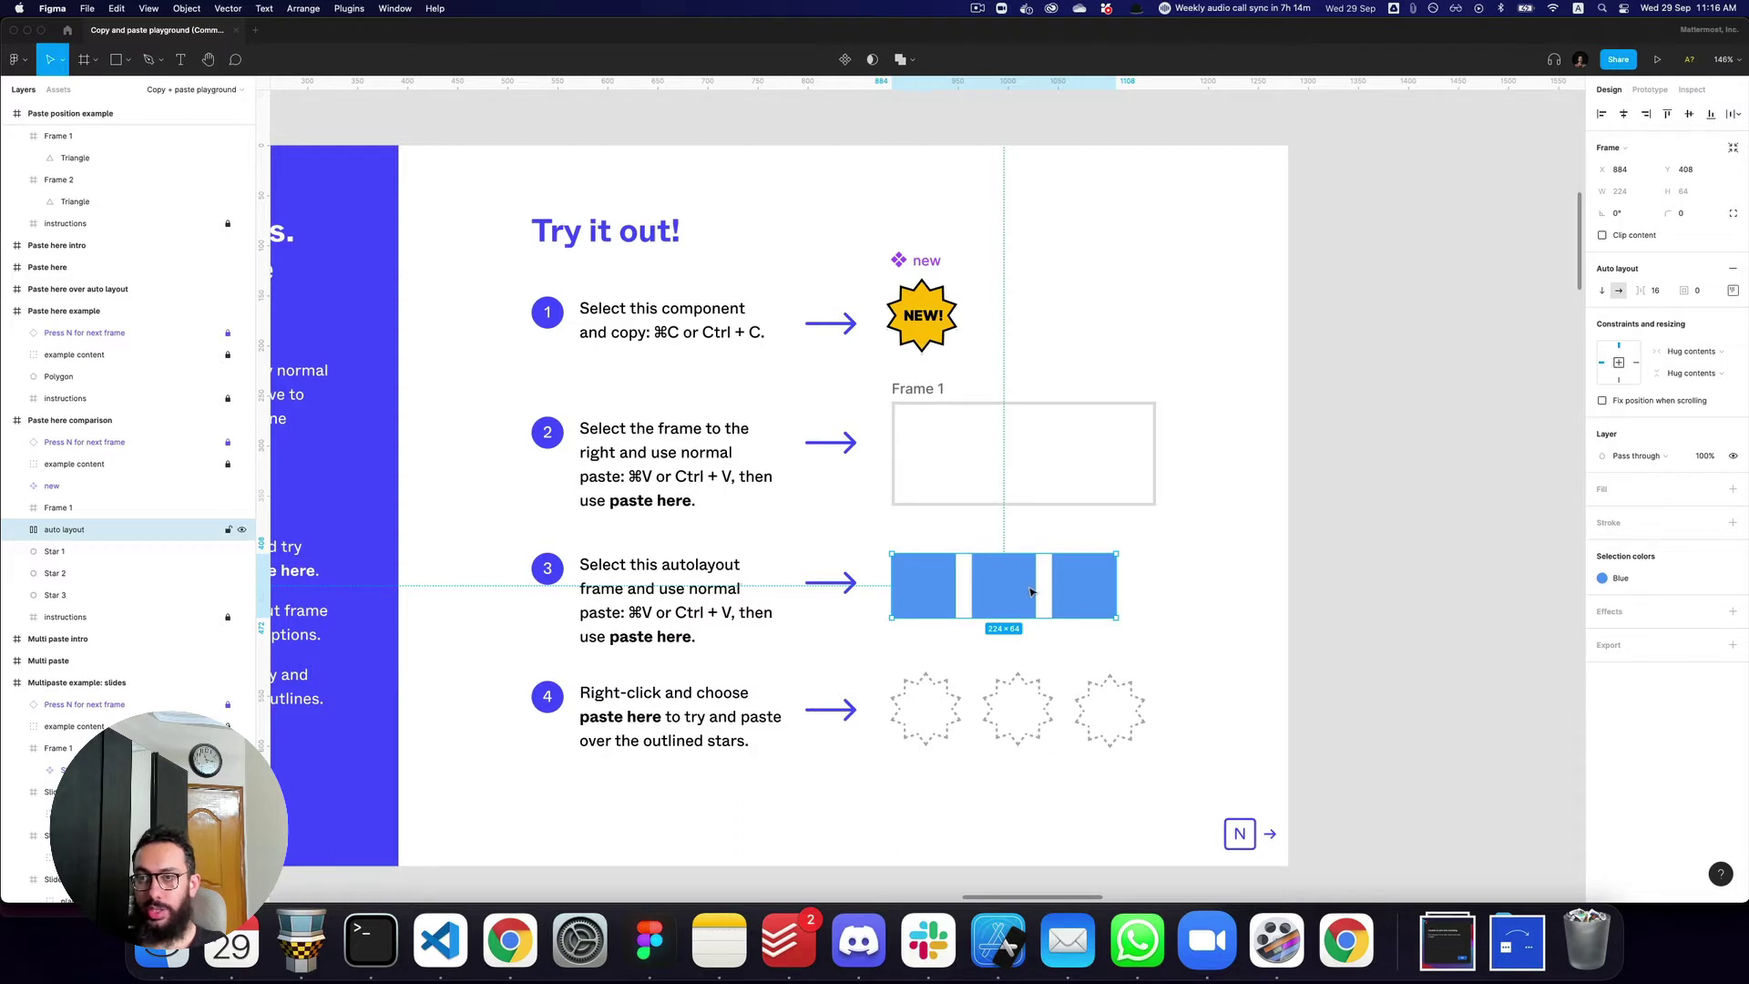
{"action": "key", "text": "super+v"}
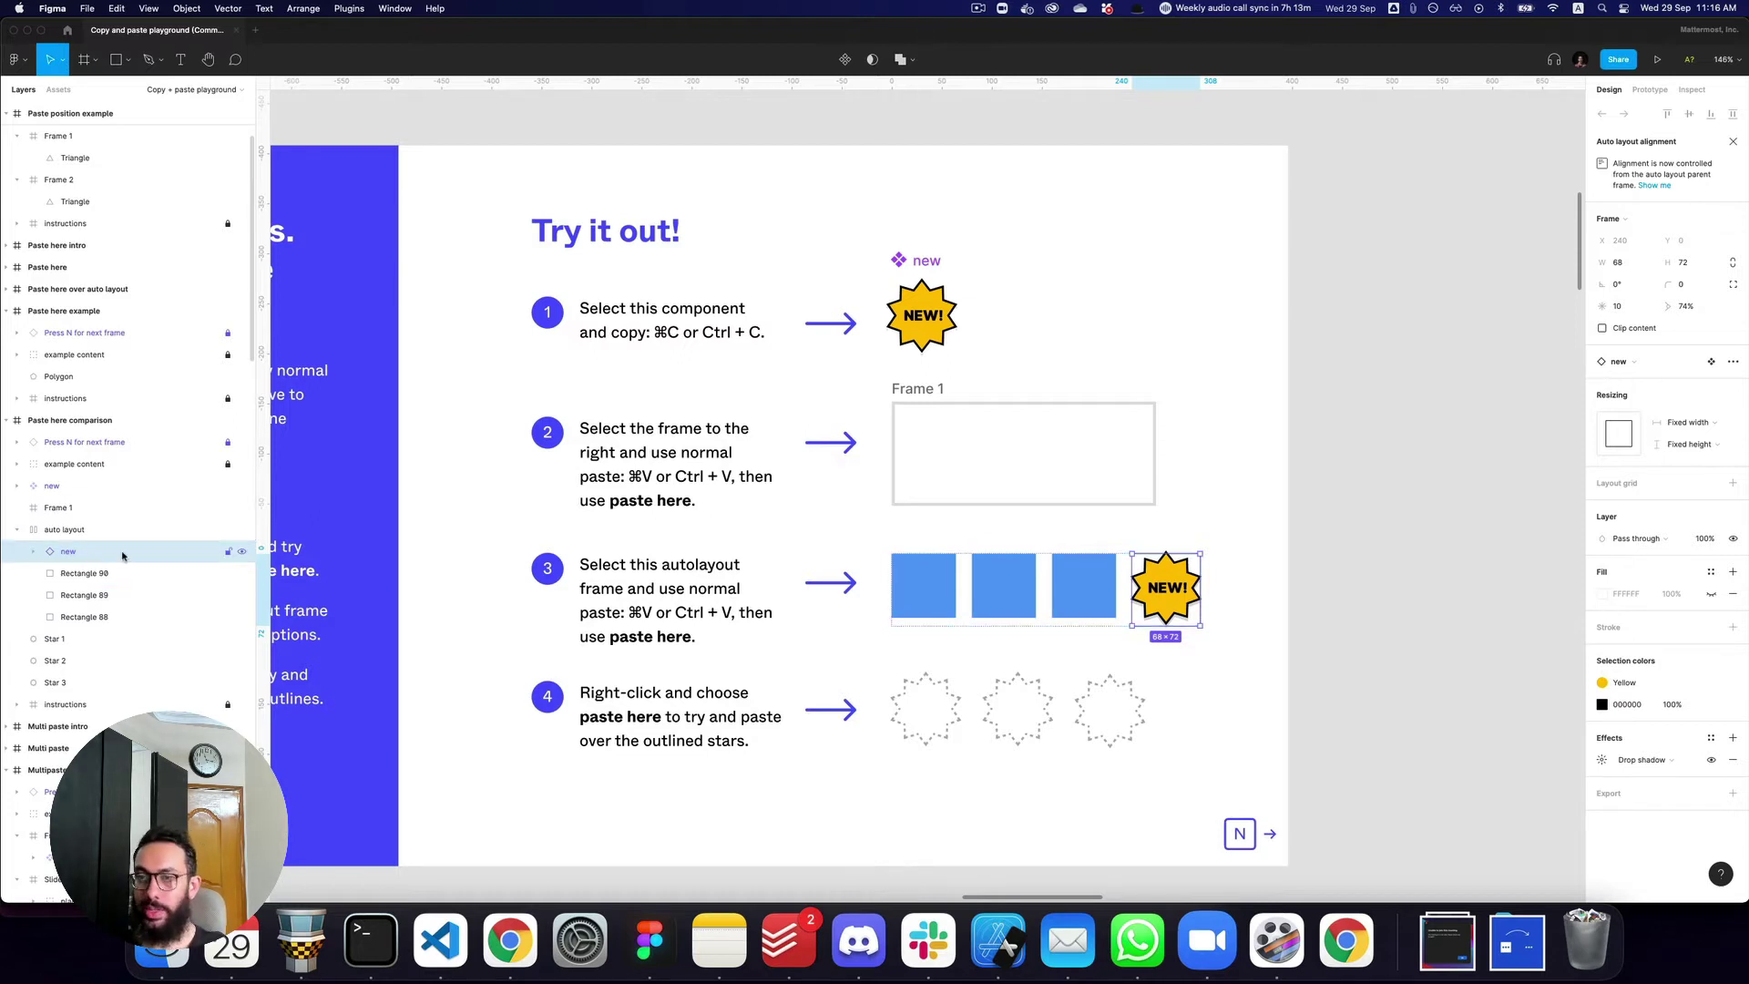
{"action": "key", "text": "super+z"}
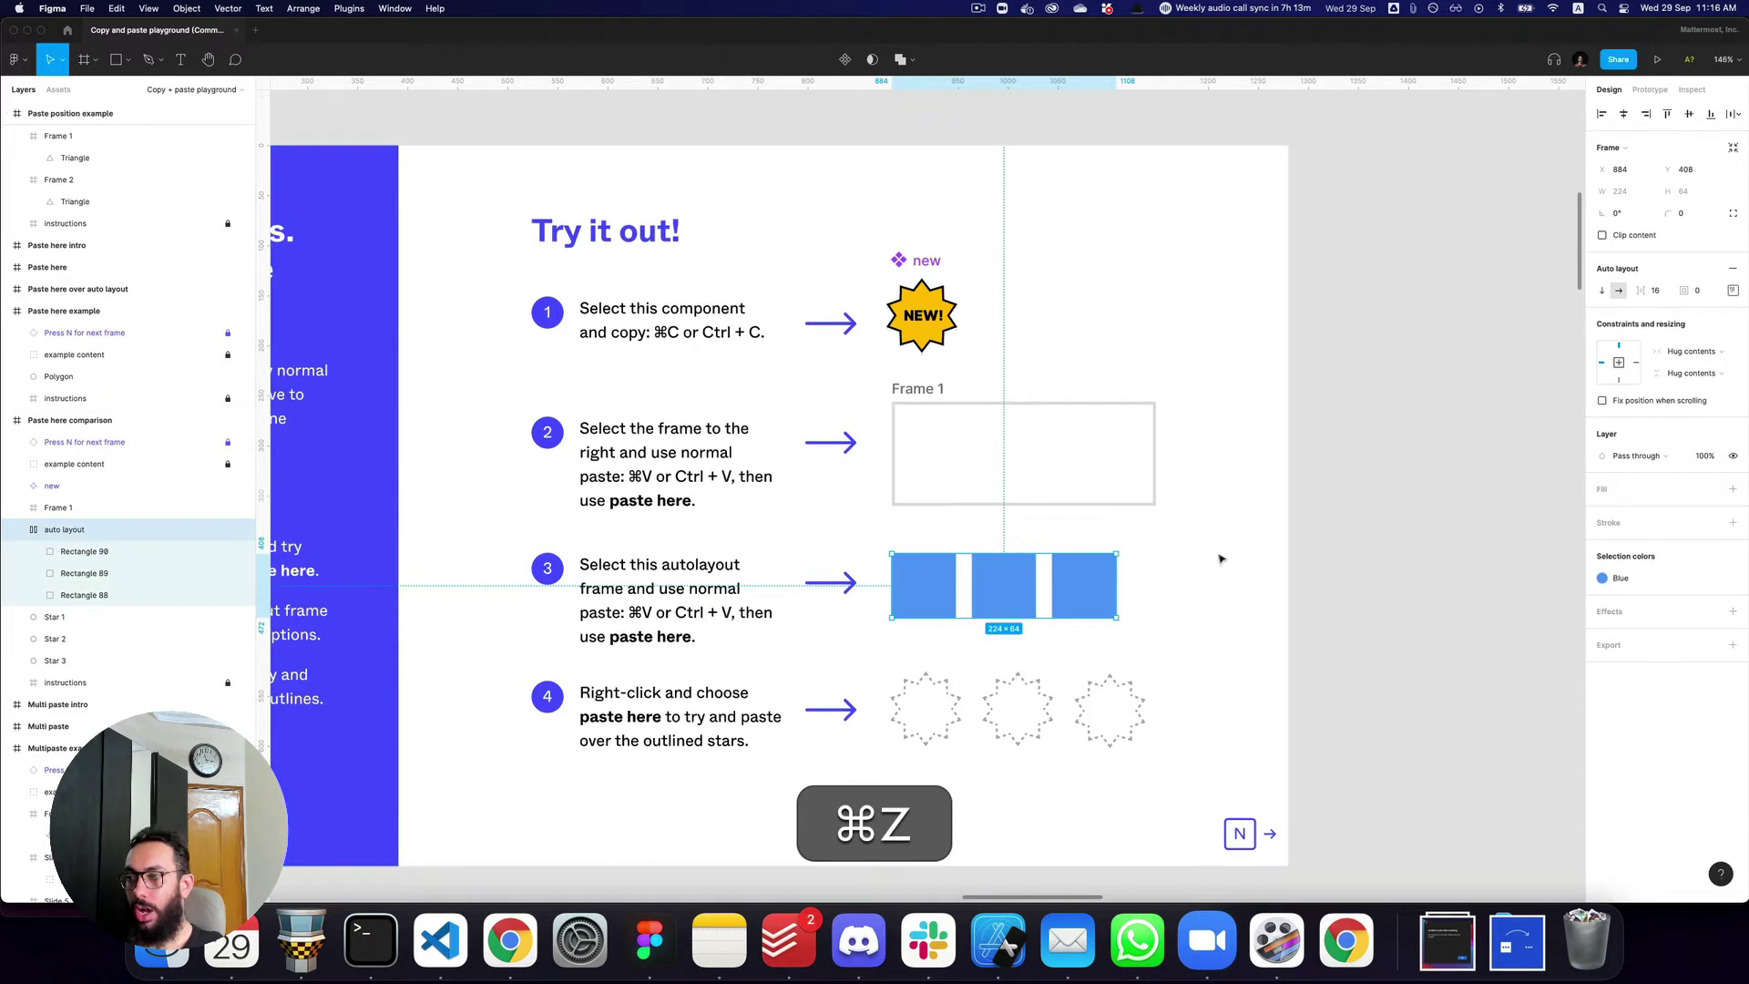
- Try Paste here over the middle blue square and inside Frame 1, undoing each attempt
{"action": "right_click", "coordinate": [966, 576]}
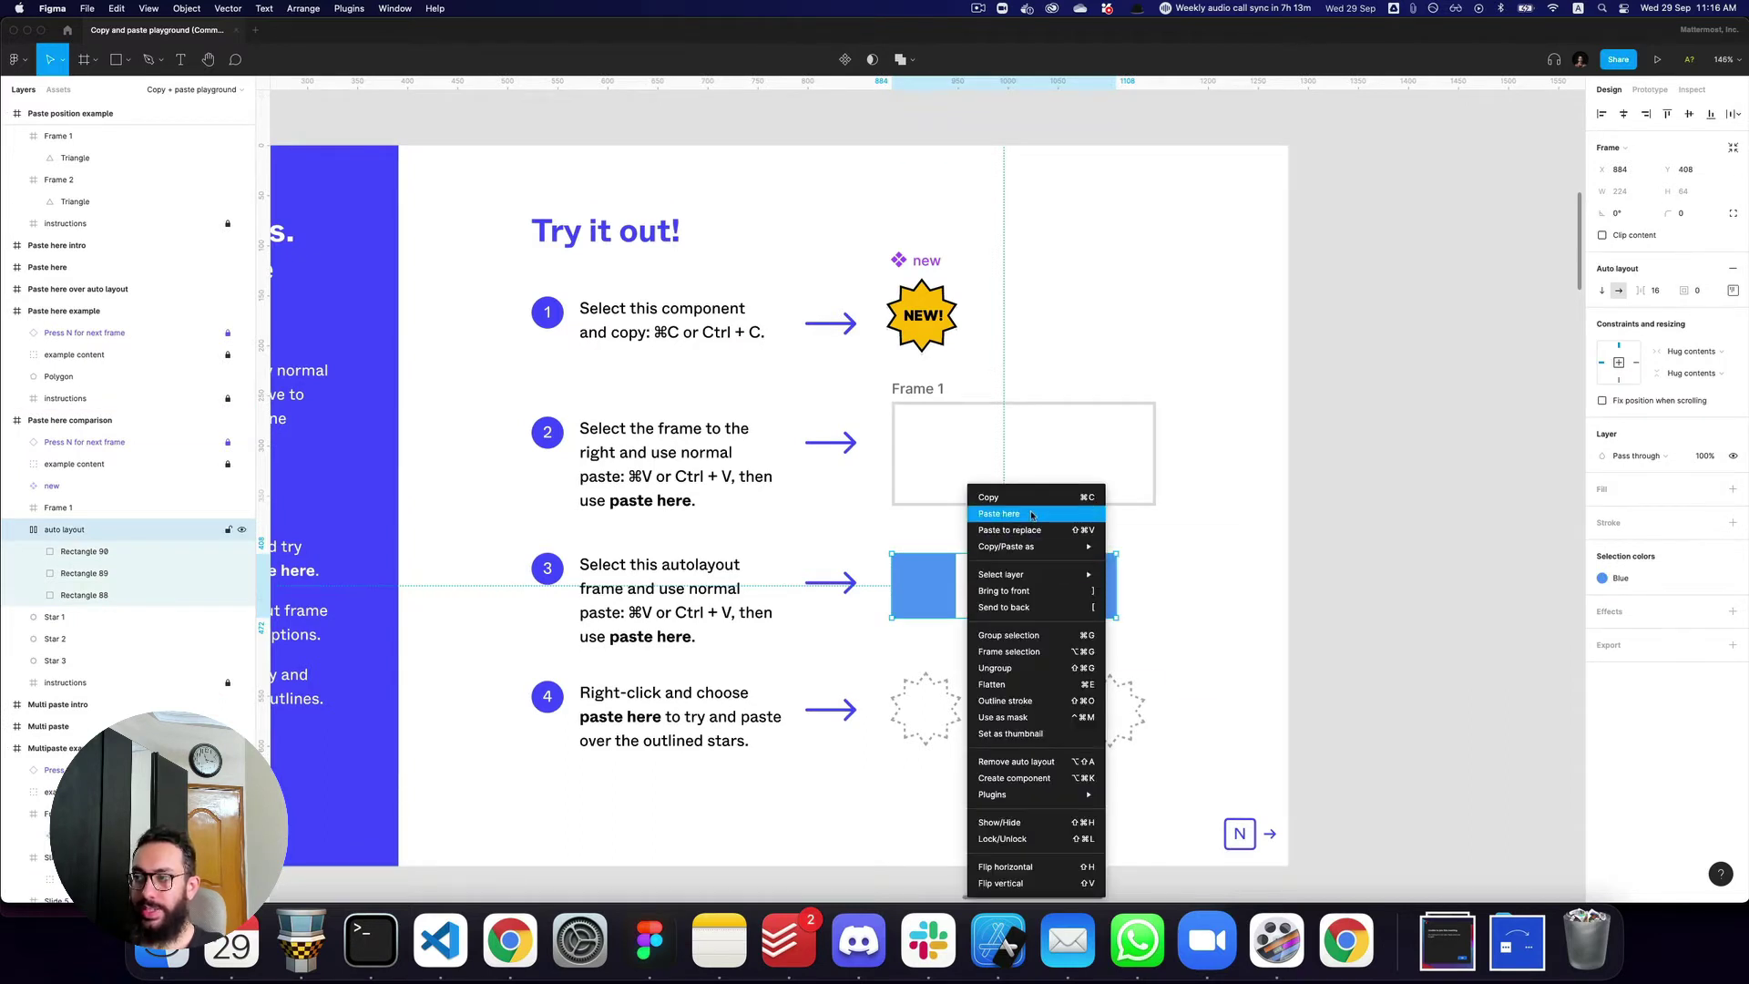
{"action": "left_click", "coordinate": [999, 514]}
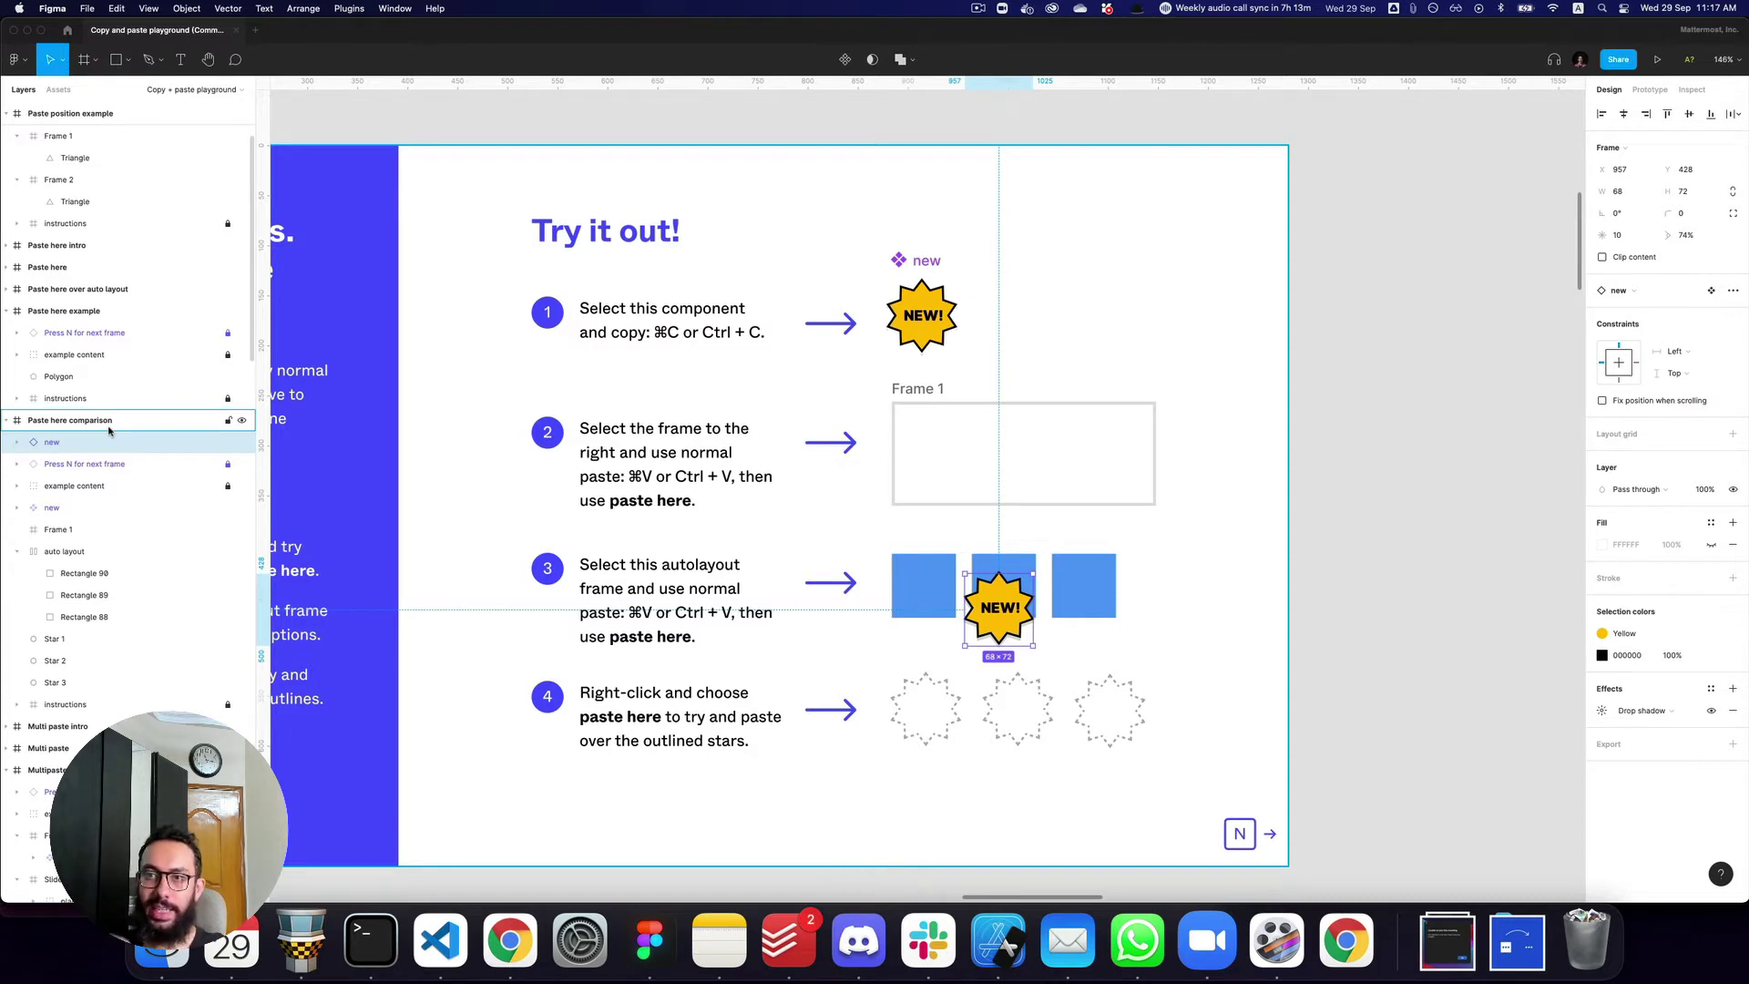
{"action": "key", "text": "super+z"}
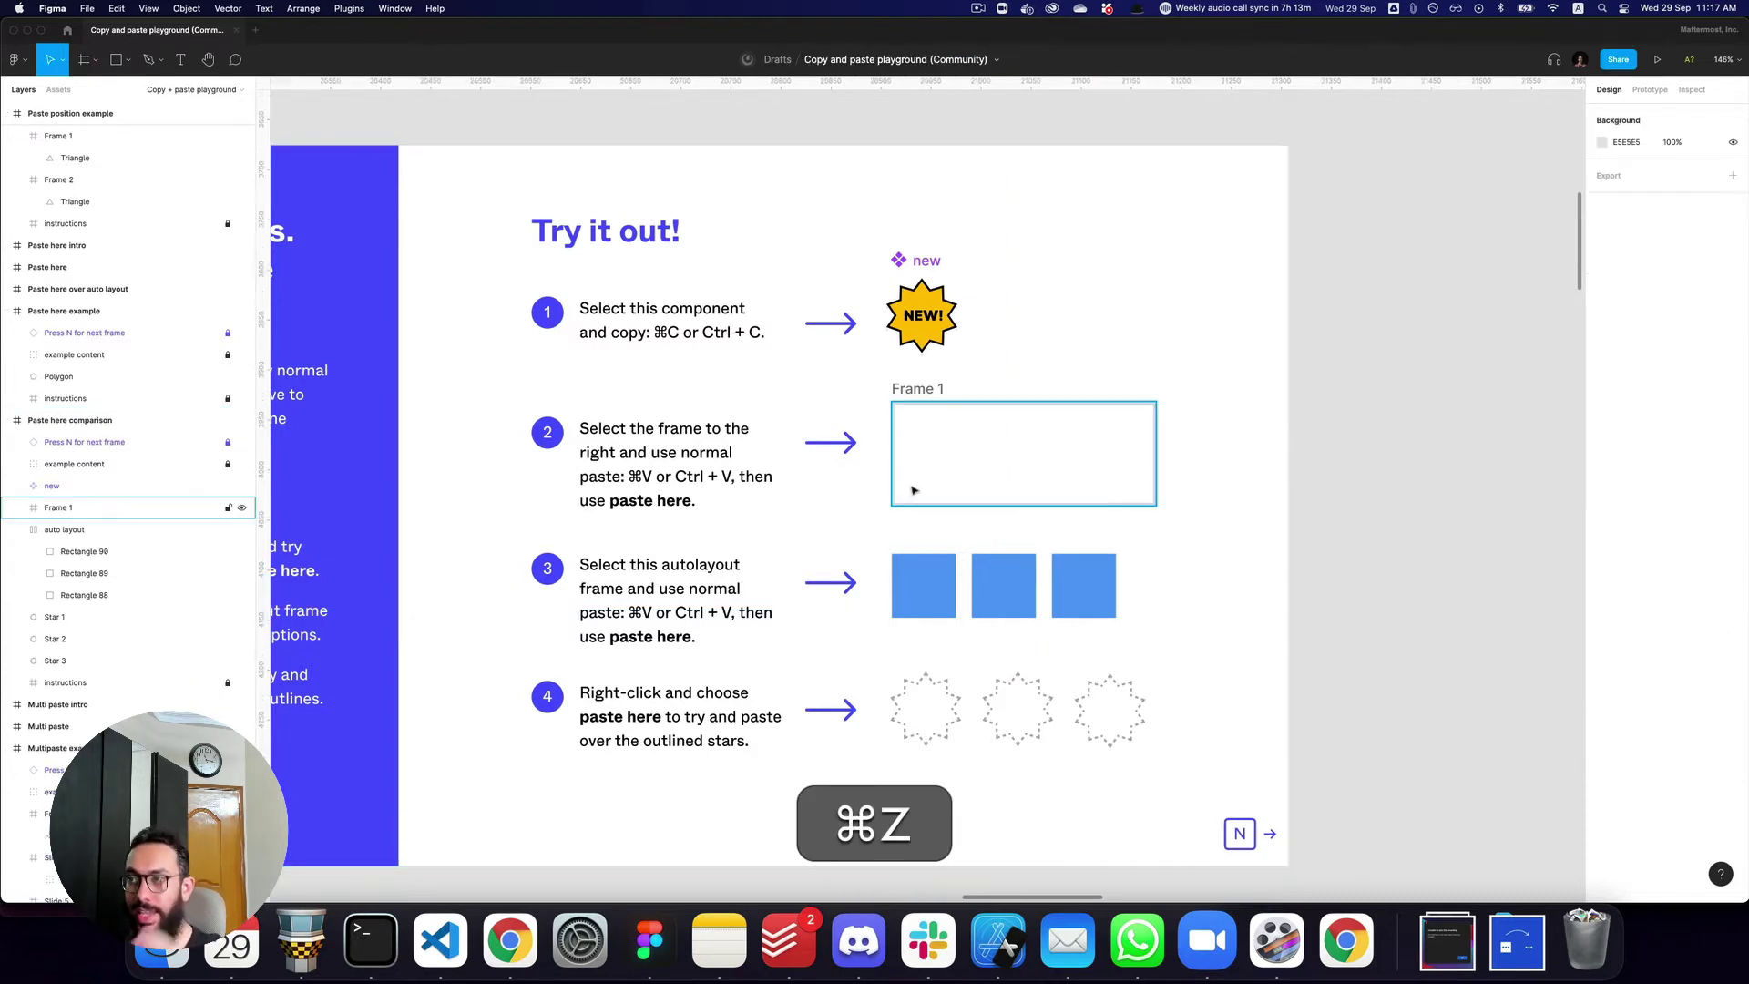
{"action": "left_click", "coordinate": [951, 472]}
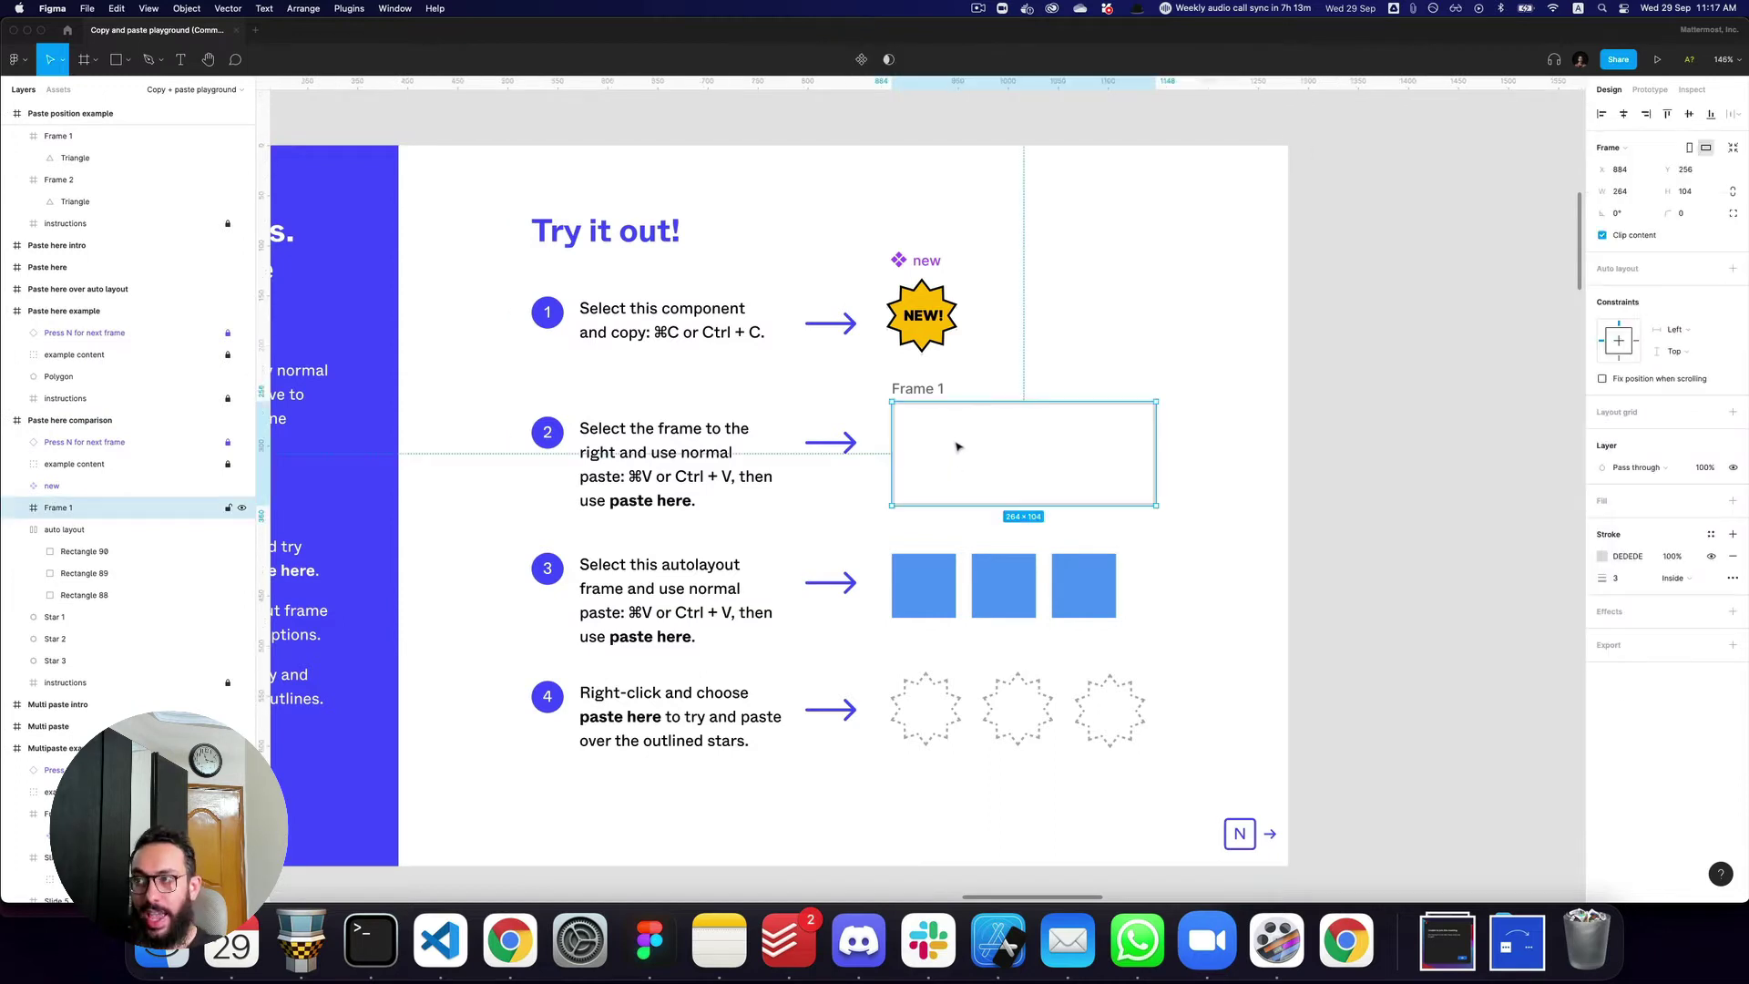
{"action": "right_click", "coordinate": [956, 442]}
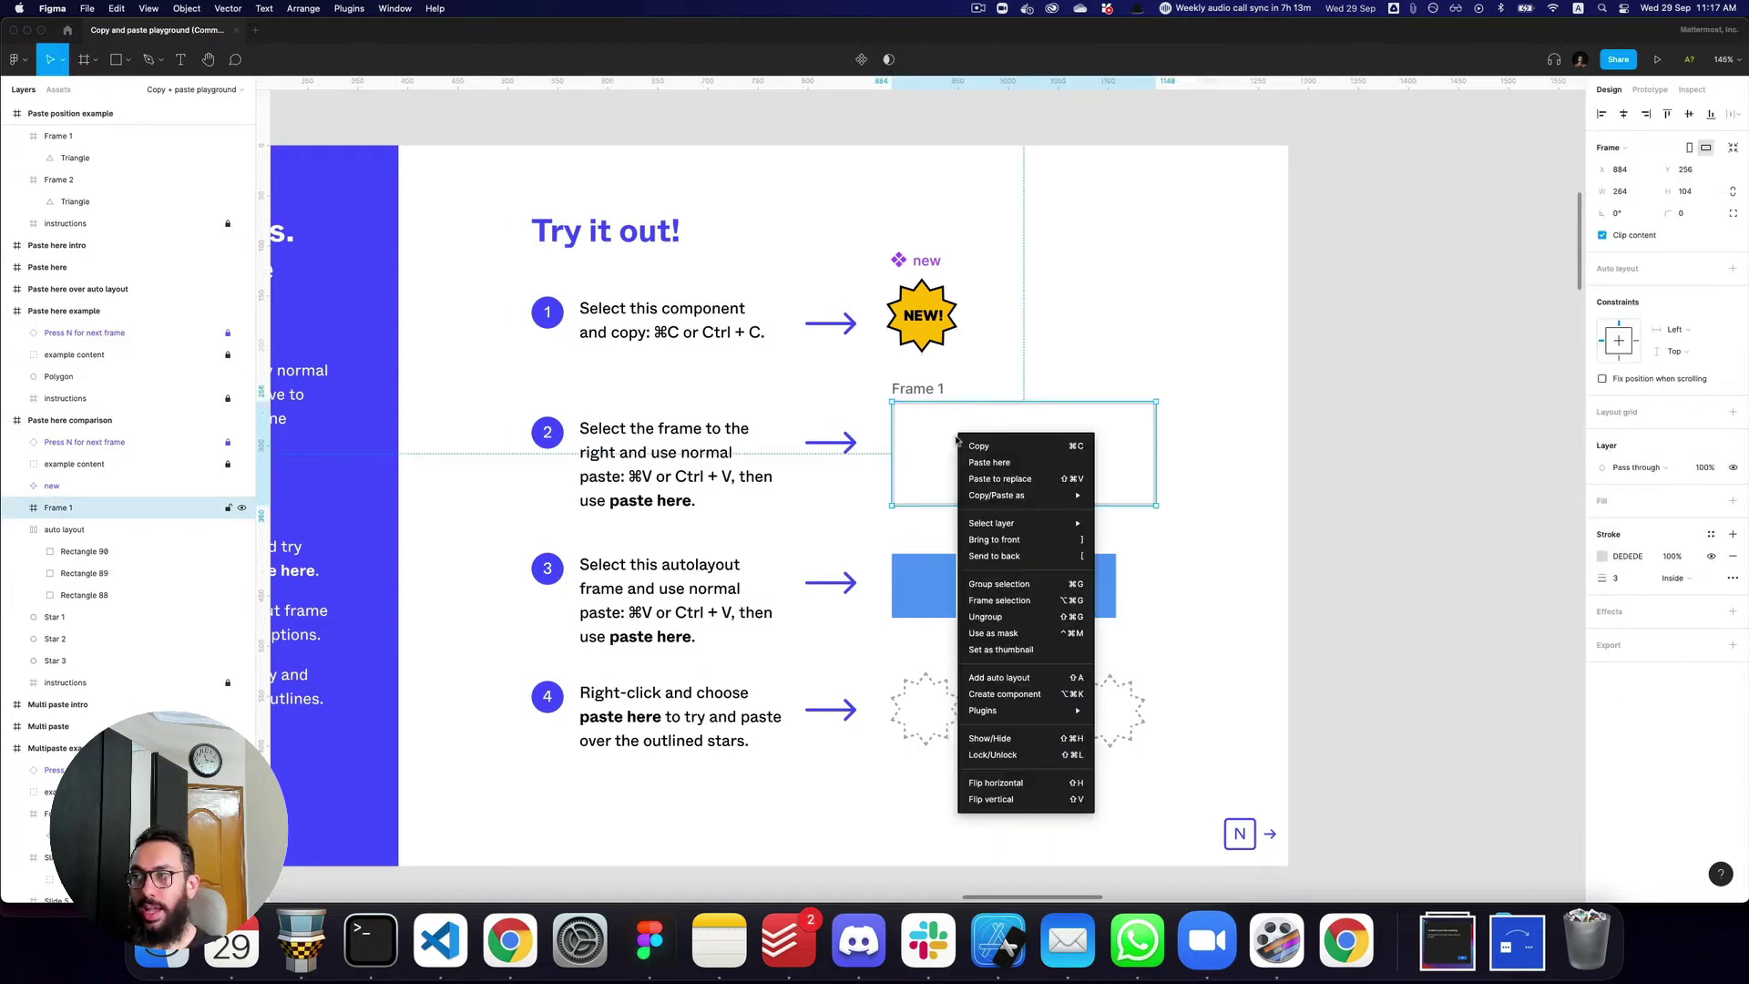
{"action": "left_click", "coordinate": [976, 463]}
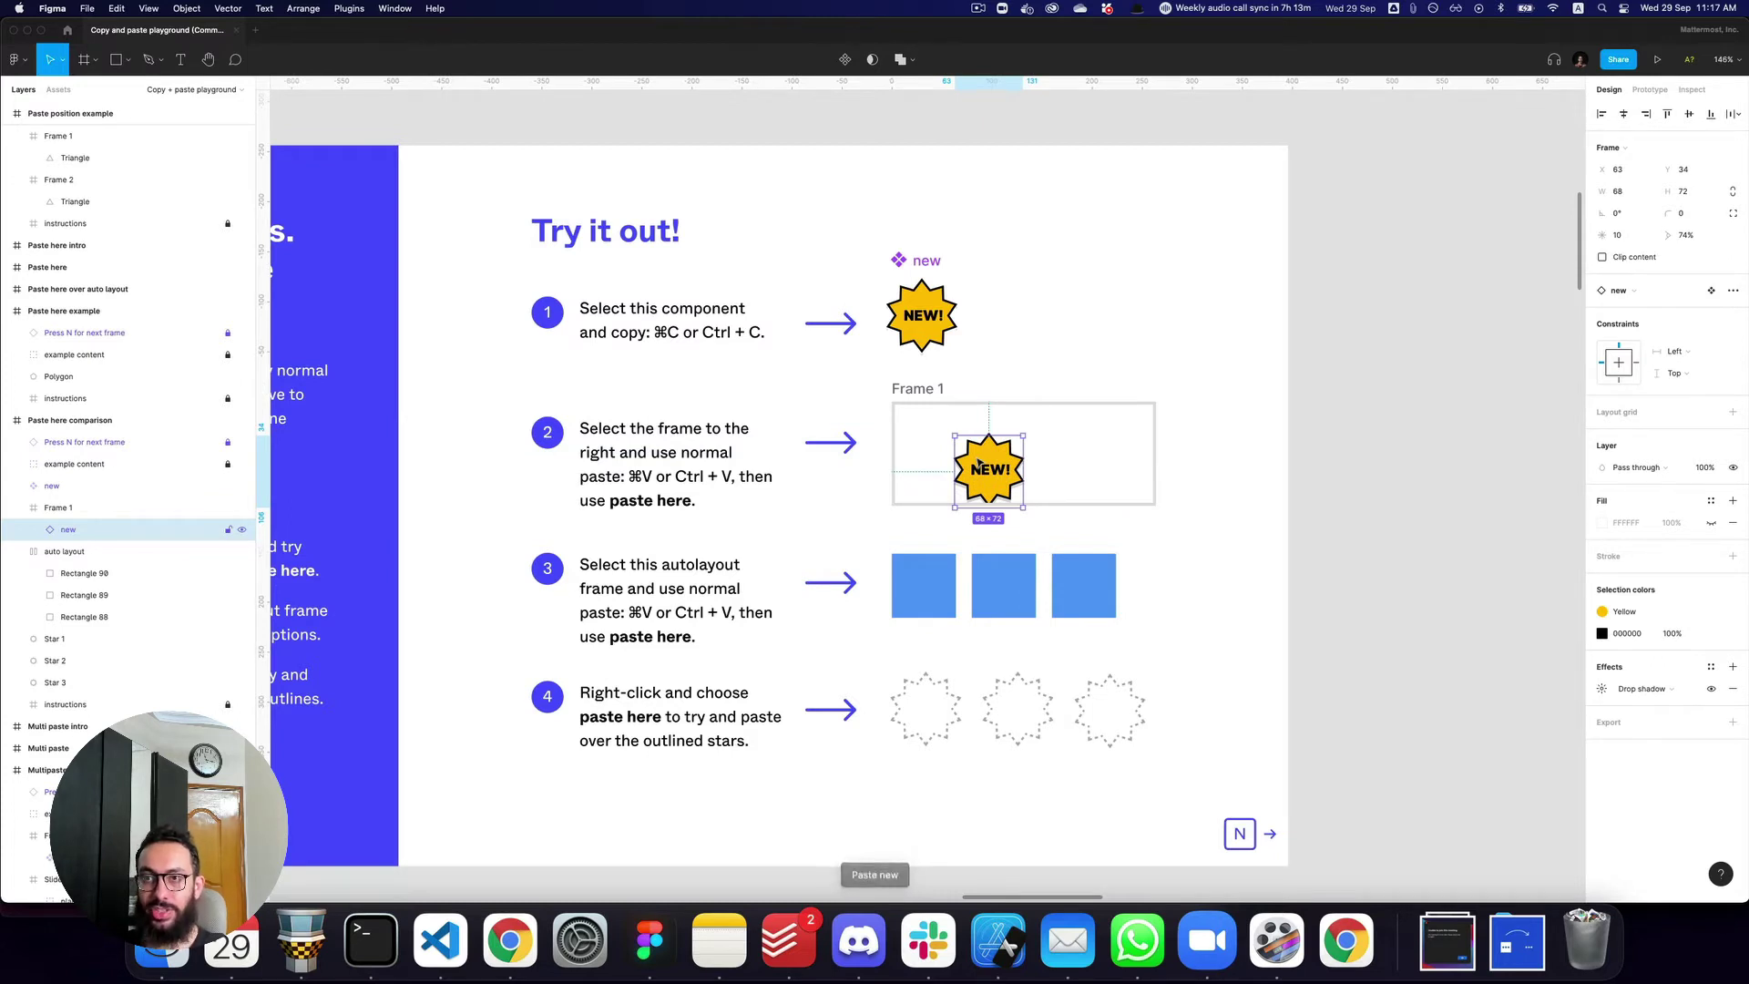
{"action": "key", "text": "super+z"}
- Paste the NEW! star over the middle blue square at X 958, Y 438
{"action": "left_click", "coordinate": [967, 608]}
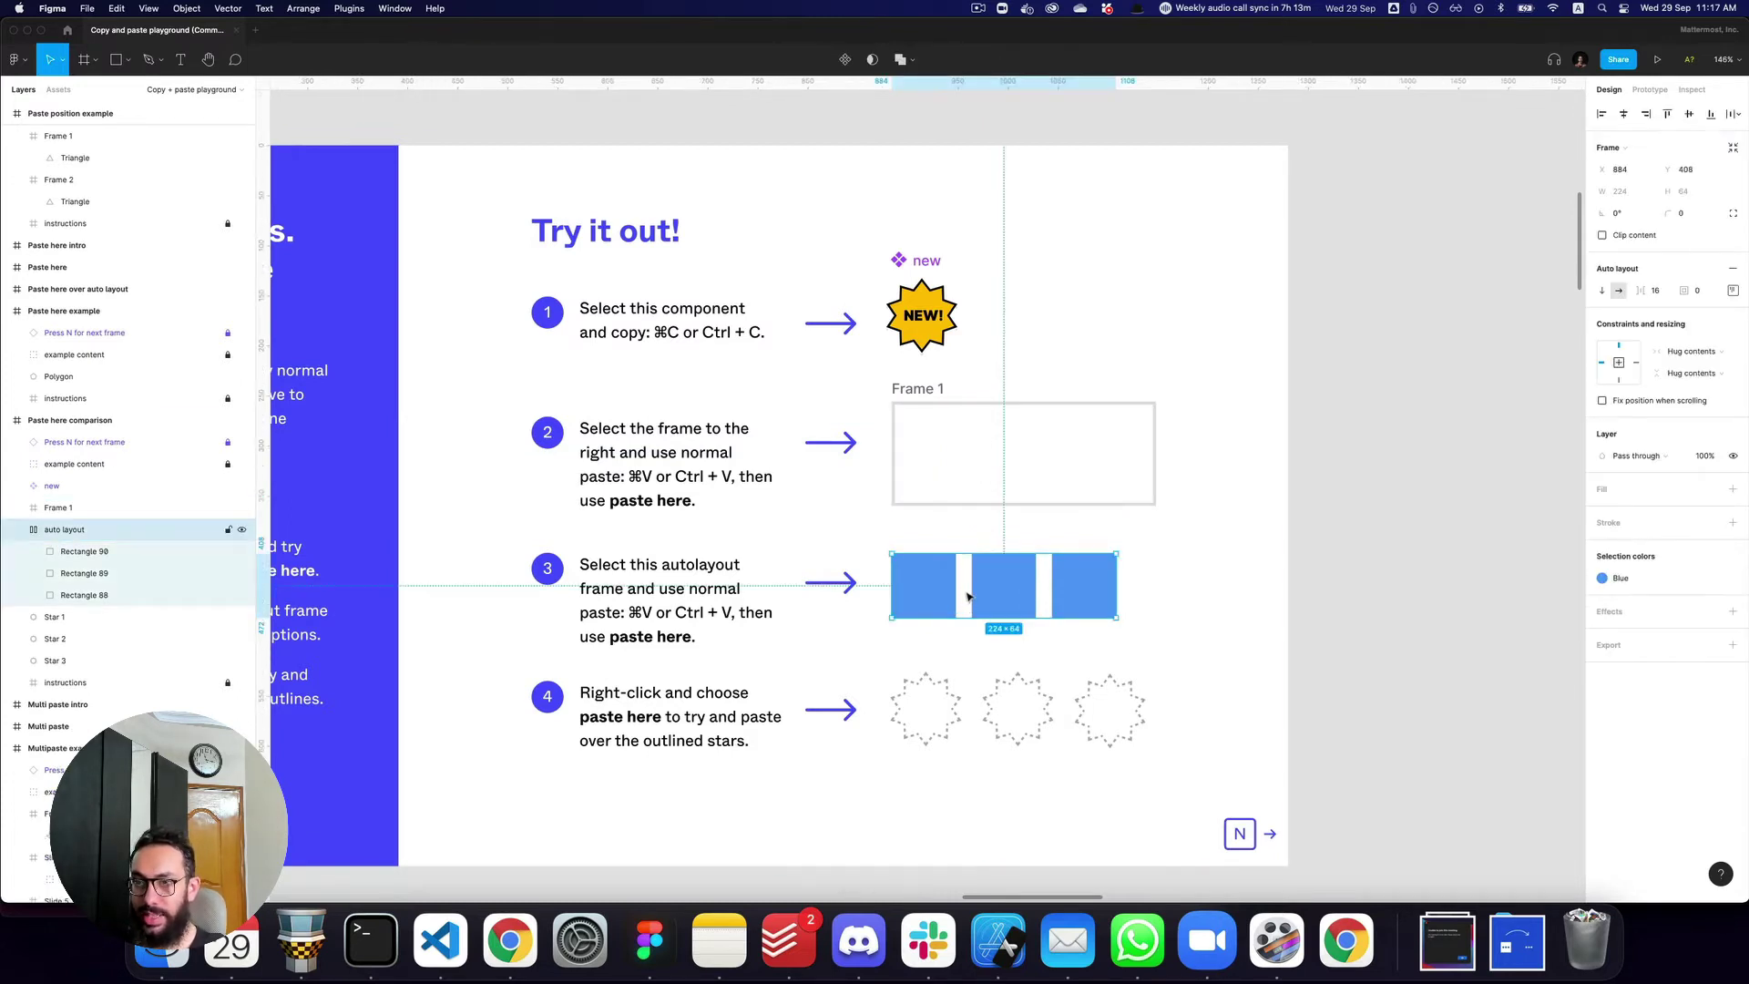
{"action": "right_click", "coordinate": [967, 594]}
{"action": "mouse_move", "coordinate": [1007, 548]}
{"action": "left_click", "coordinate": [999, 513]}
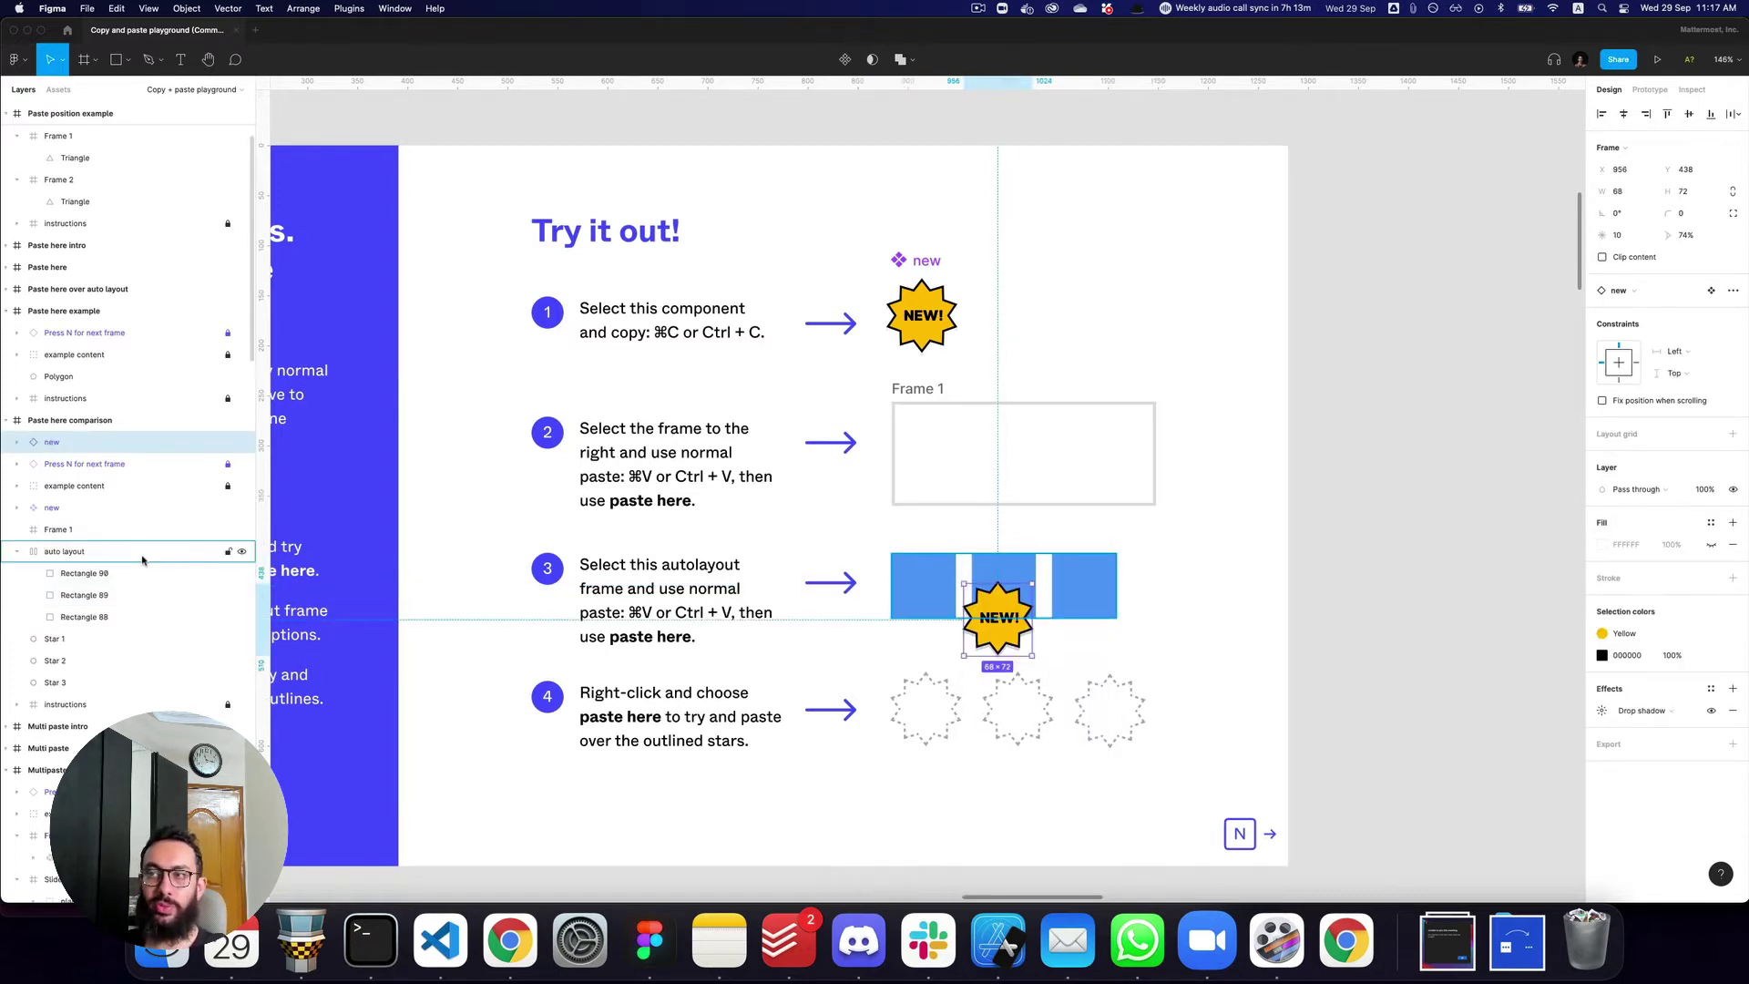
{"action": "left_click", "coordinate": [1013, 453]}
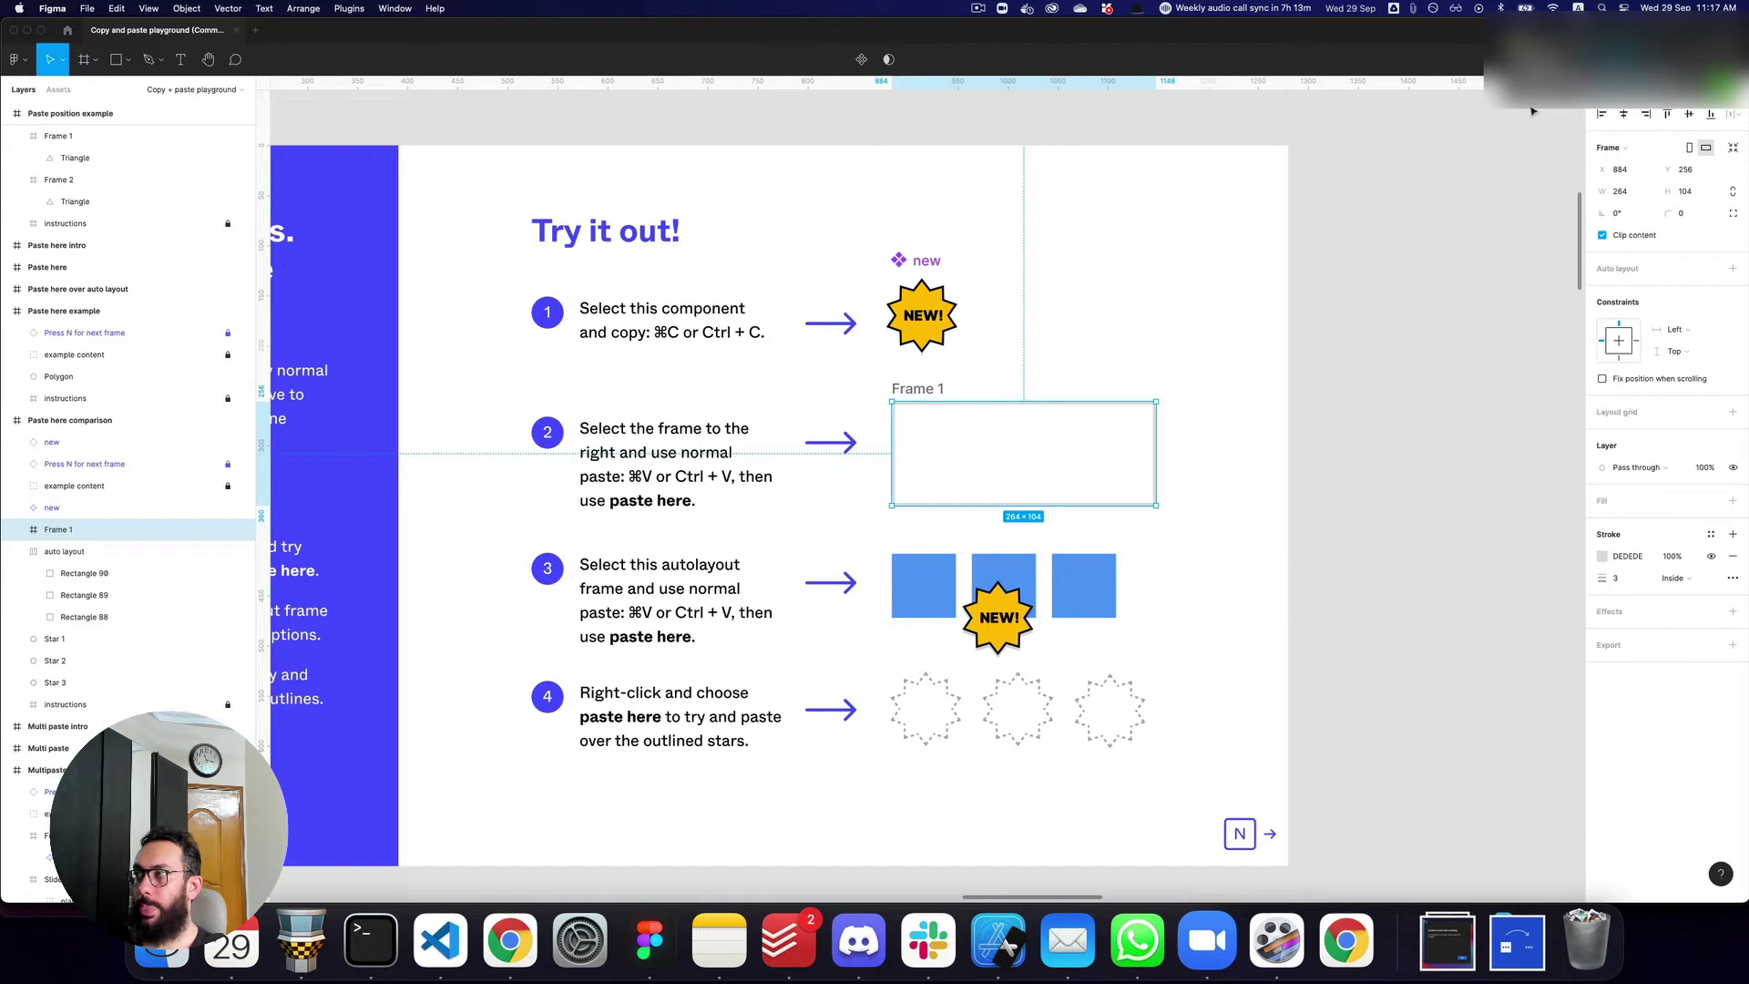
{"action": "left_click", "coordinate": [1000, 638]}
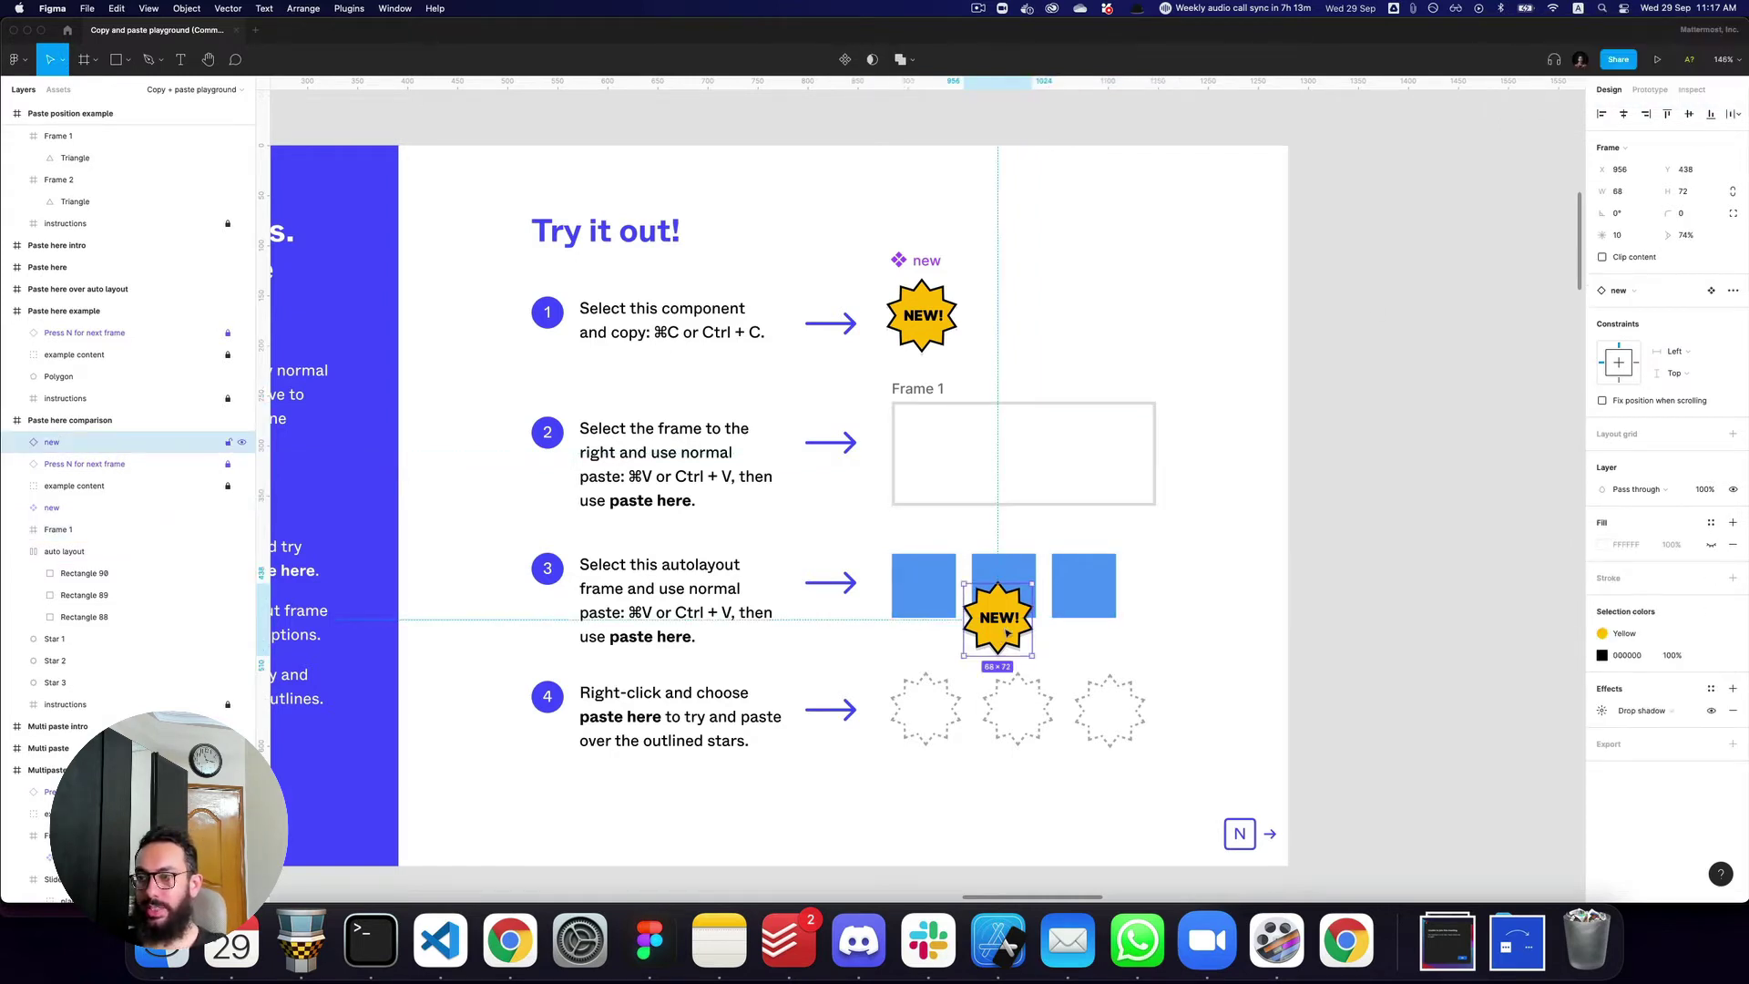
- Cut the NEW! star from the middle square and undo the stray paste into the auto layout row
{"action": "key", "text": "super+x"}
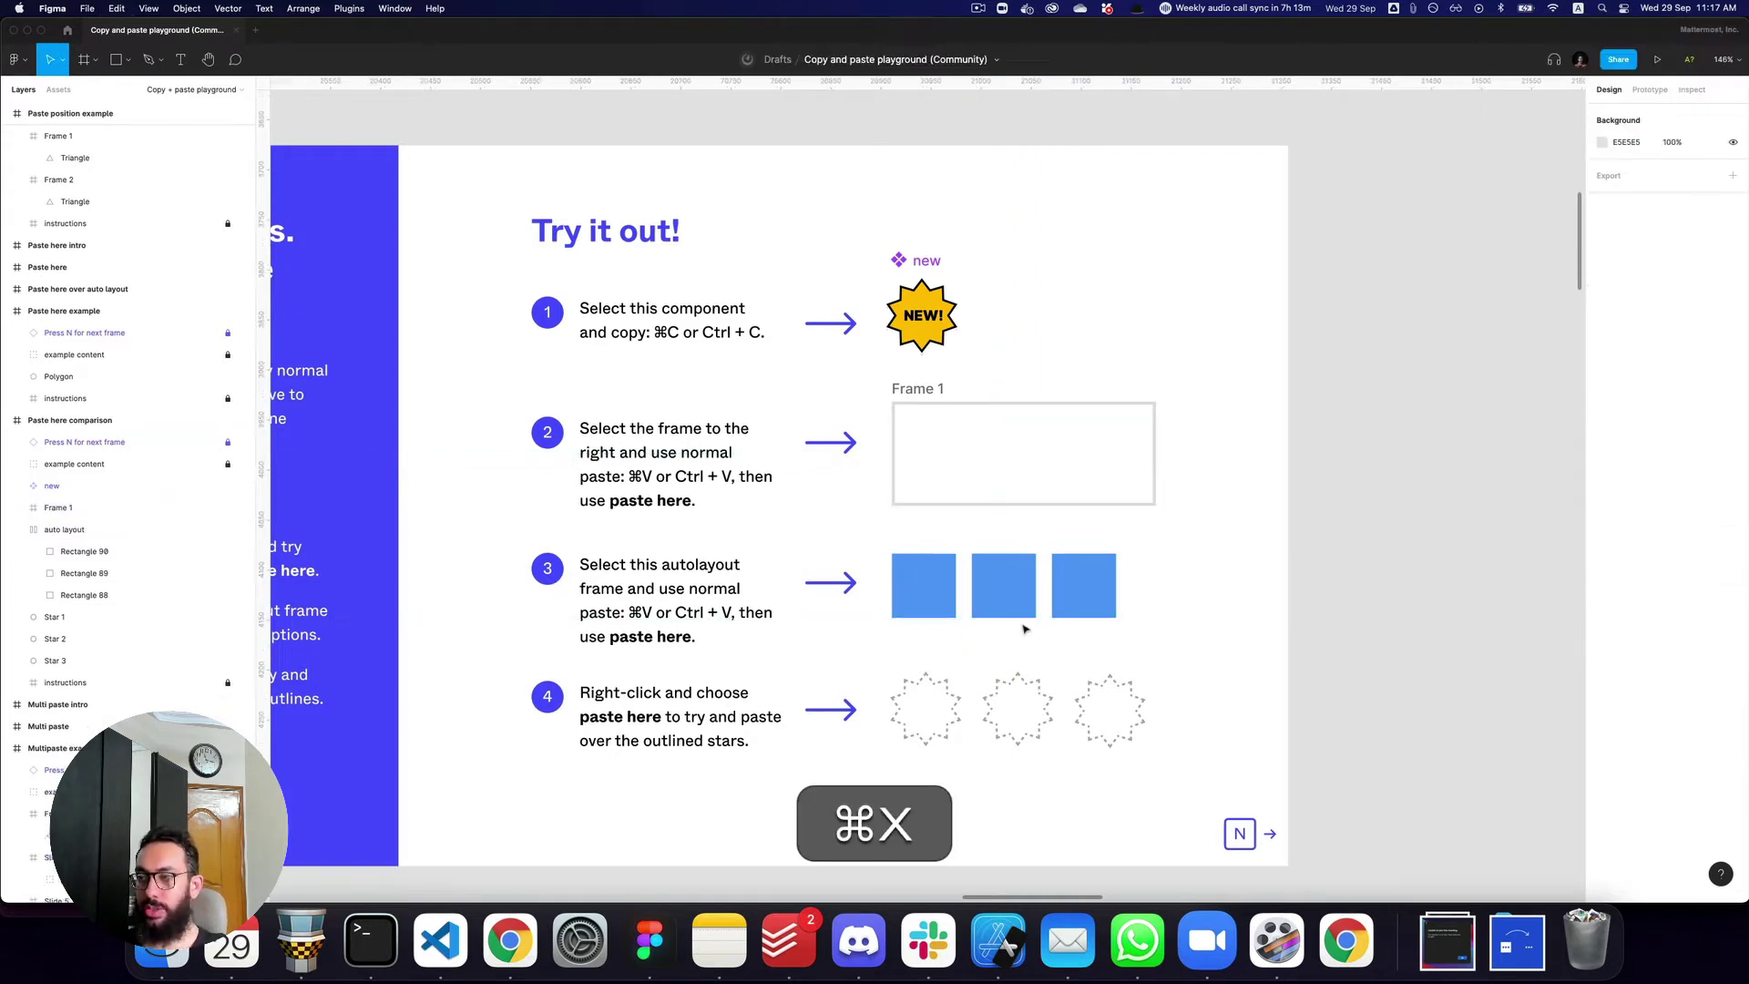
{"action": "left_click", "coordinate": [950, 705]}
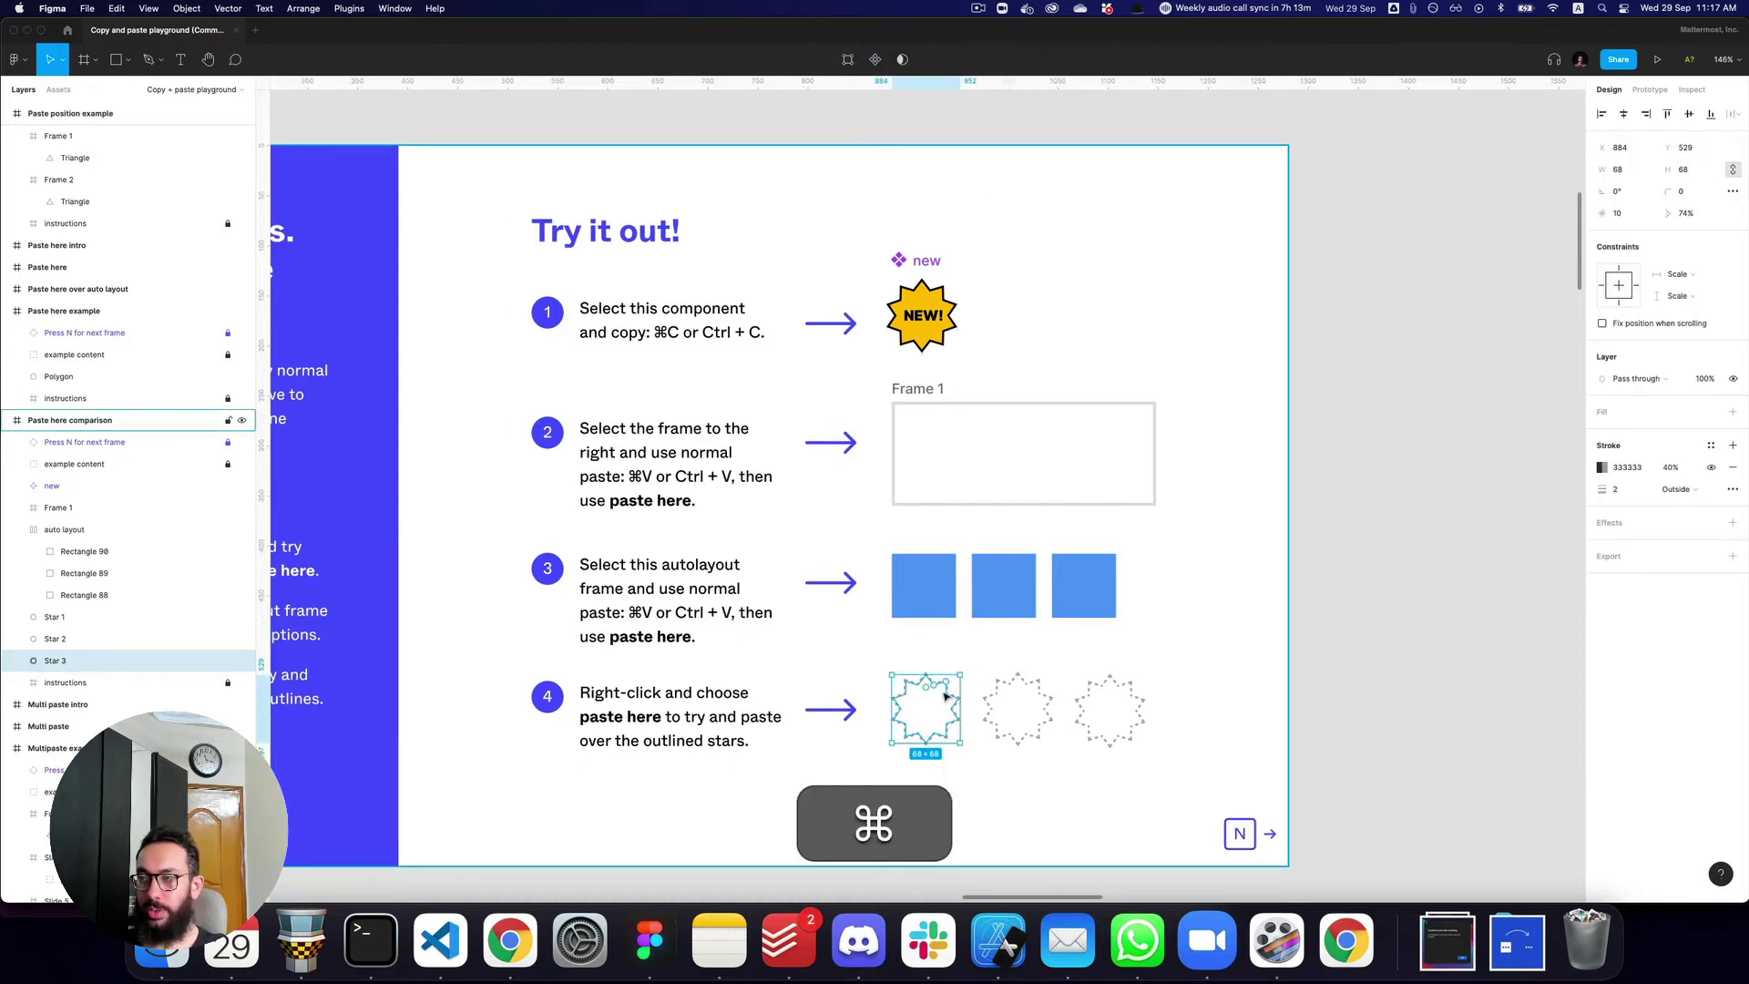
{"action": "key", "text": "super+v"}
{"action": "key", "text": "super+z"}
- Use Paste here to drop NEW! stars over the first and second outlined stars
{"action": "right_click", "coordinate": [925, 685]}
{"action": "key", "text": "Escape"}
{"action": "right_click", "coordinate": [883, 678]}
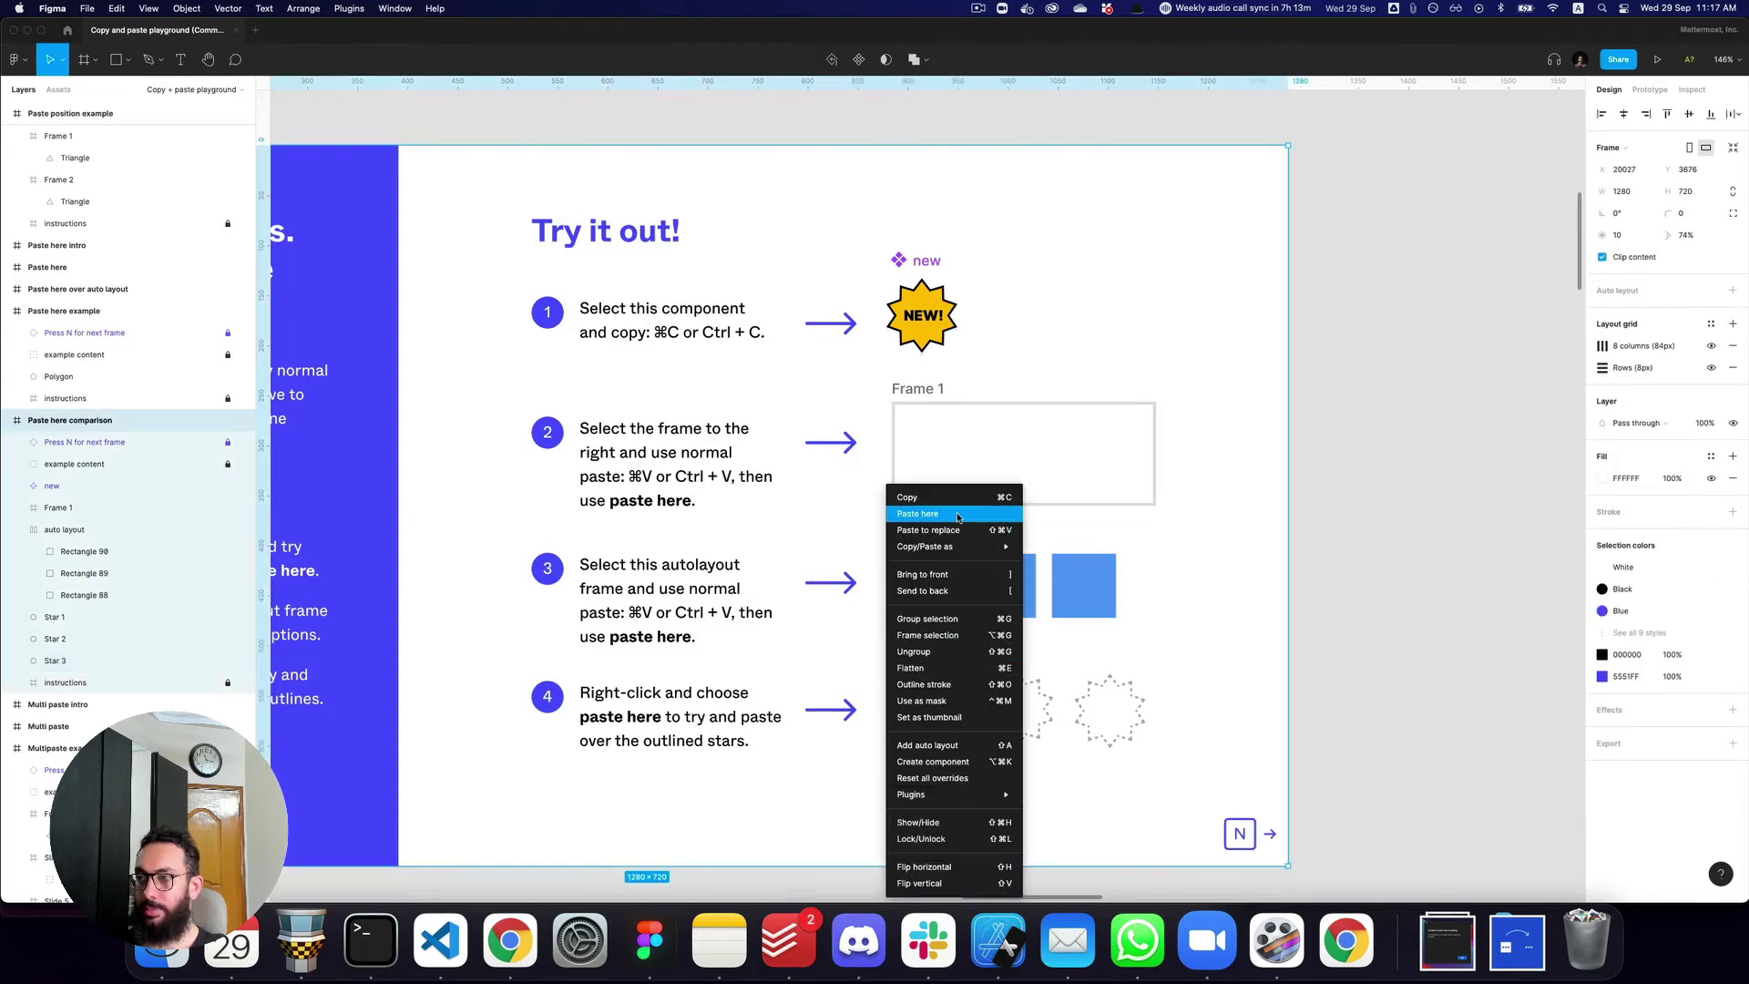
{"action": "left_click", "coordinate": [917, 513]}
{"action": "right_click", "coordinate": [984, 685]}
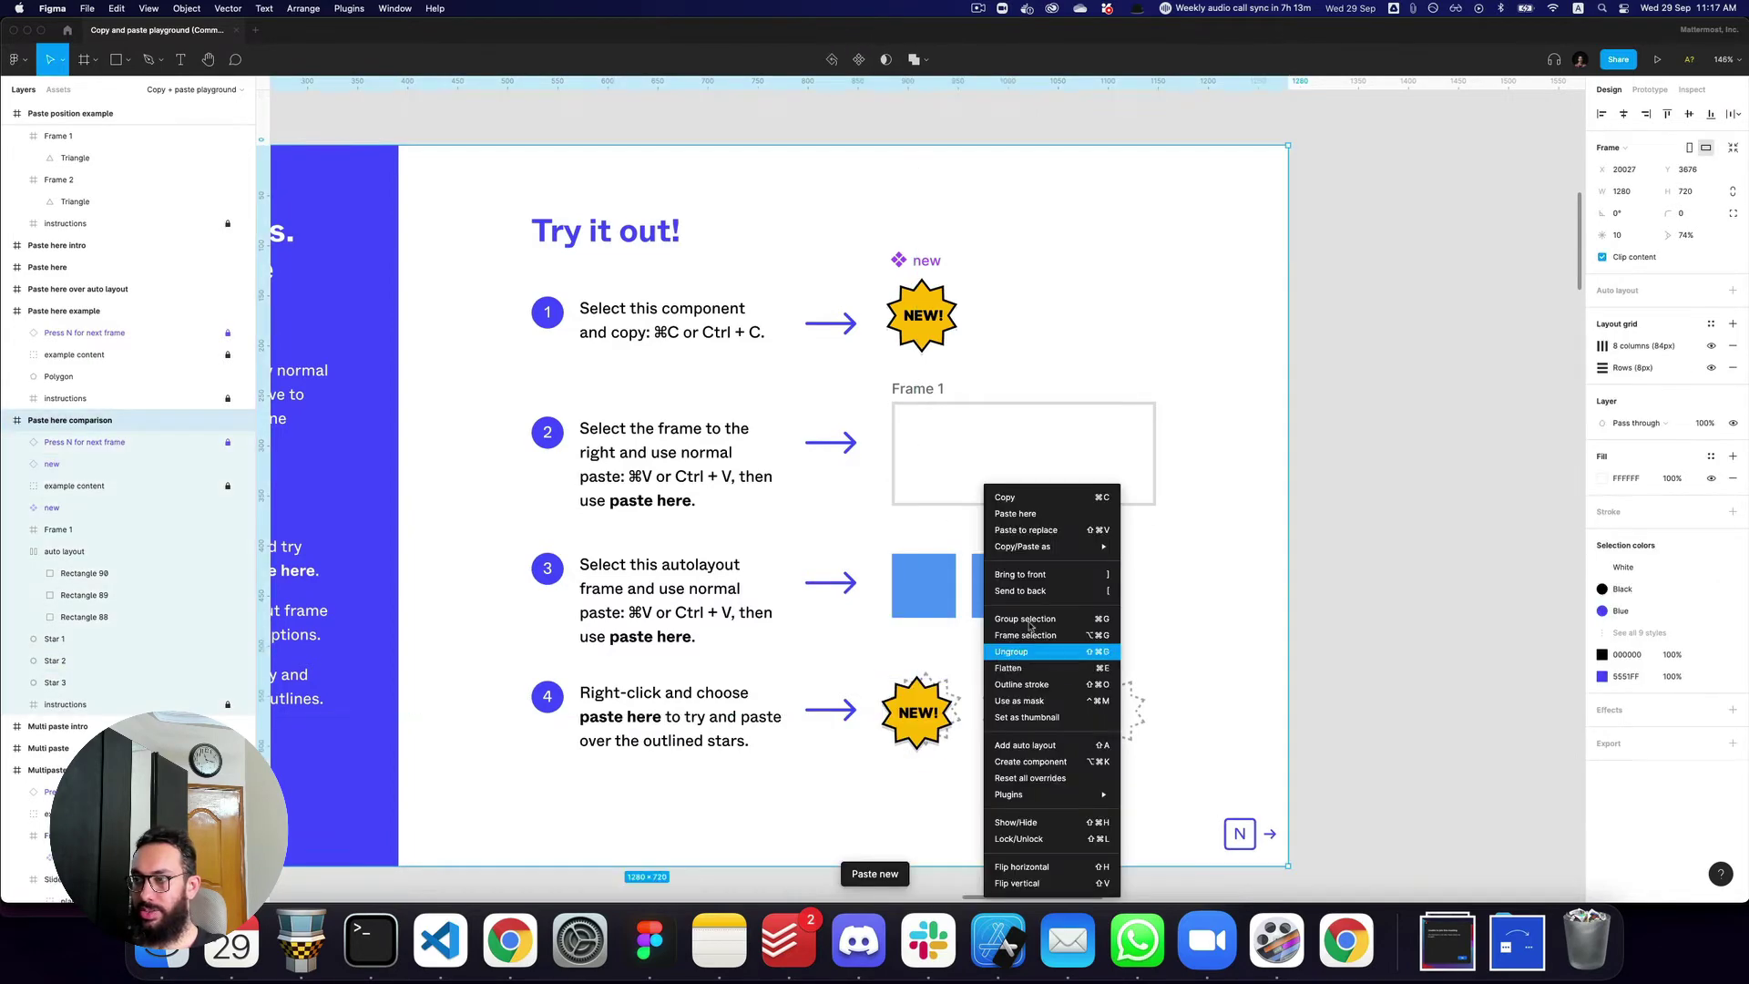
{"action": "left_click", "coordinate": [1056, 513]}
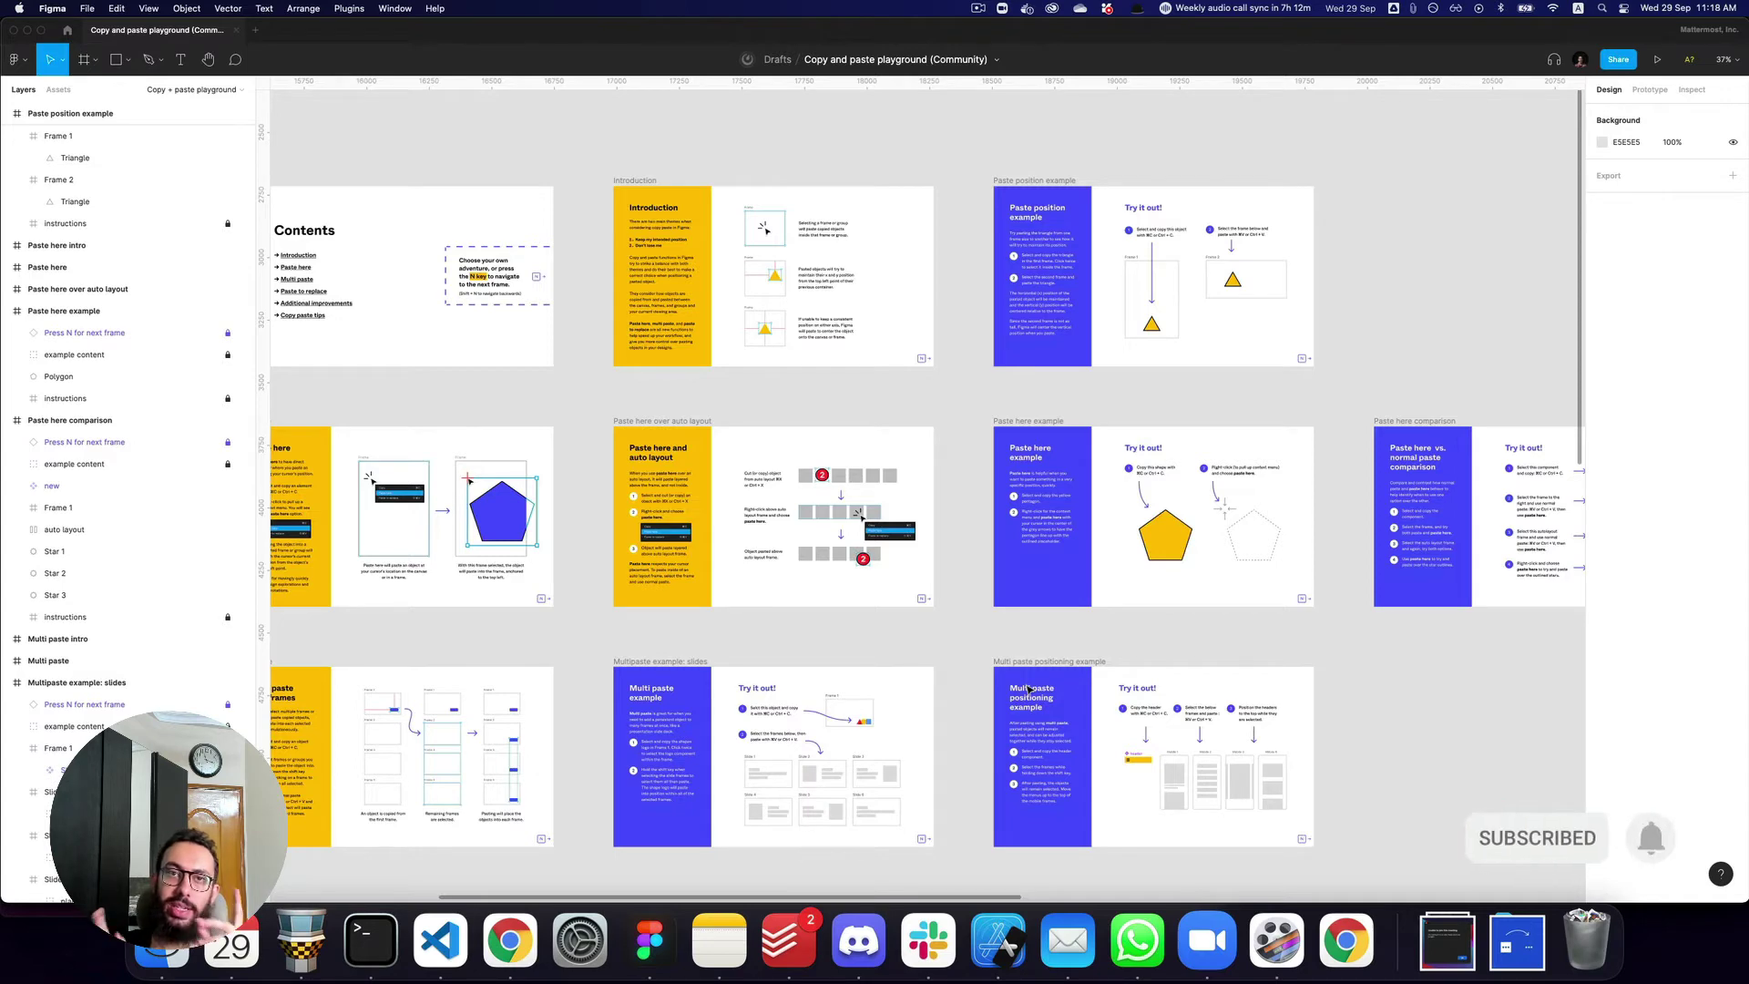
- Advance three slides to the Multi paste example with Frame 1's shapes logo and six slide frames
{"action": "scroll", "coordinate": [1030, 690], "scroll_direction": "left", "scroll_amount": 8}
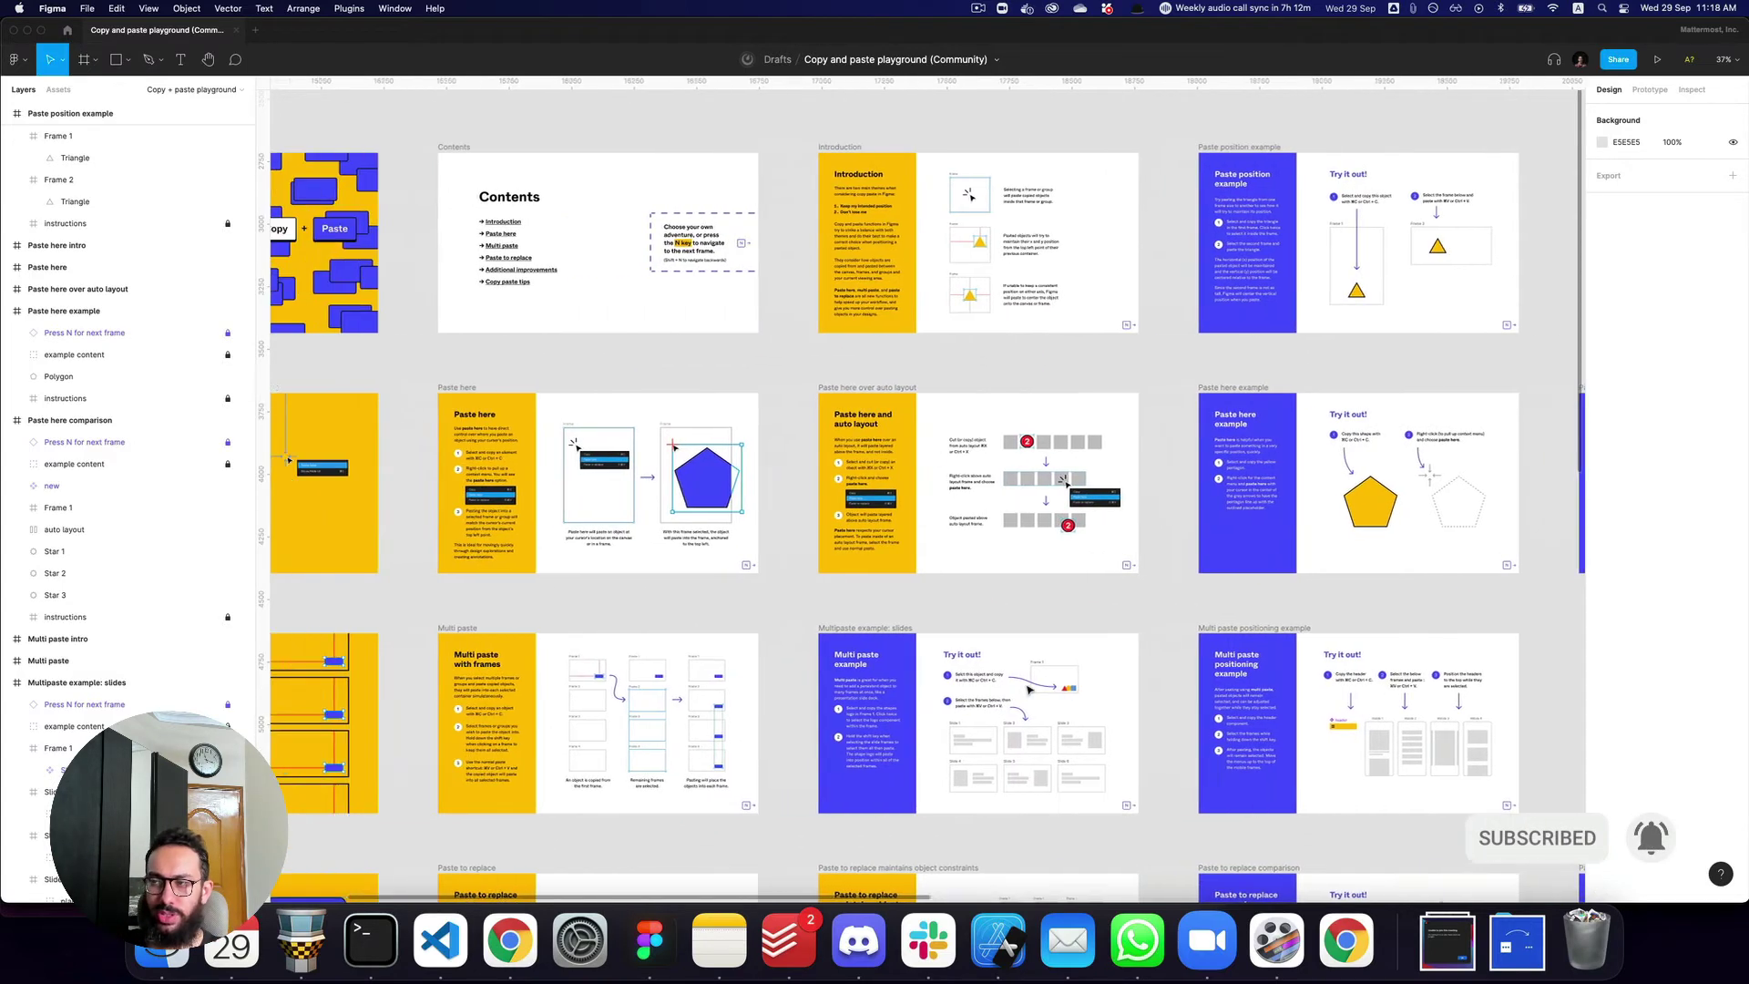
{"action": "scroll", "coordinate": [1030, 689], "scroll_direction": "right", "scroll_amount": 10}
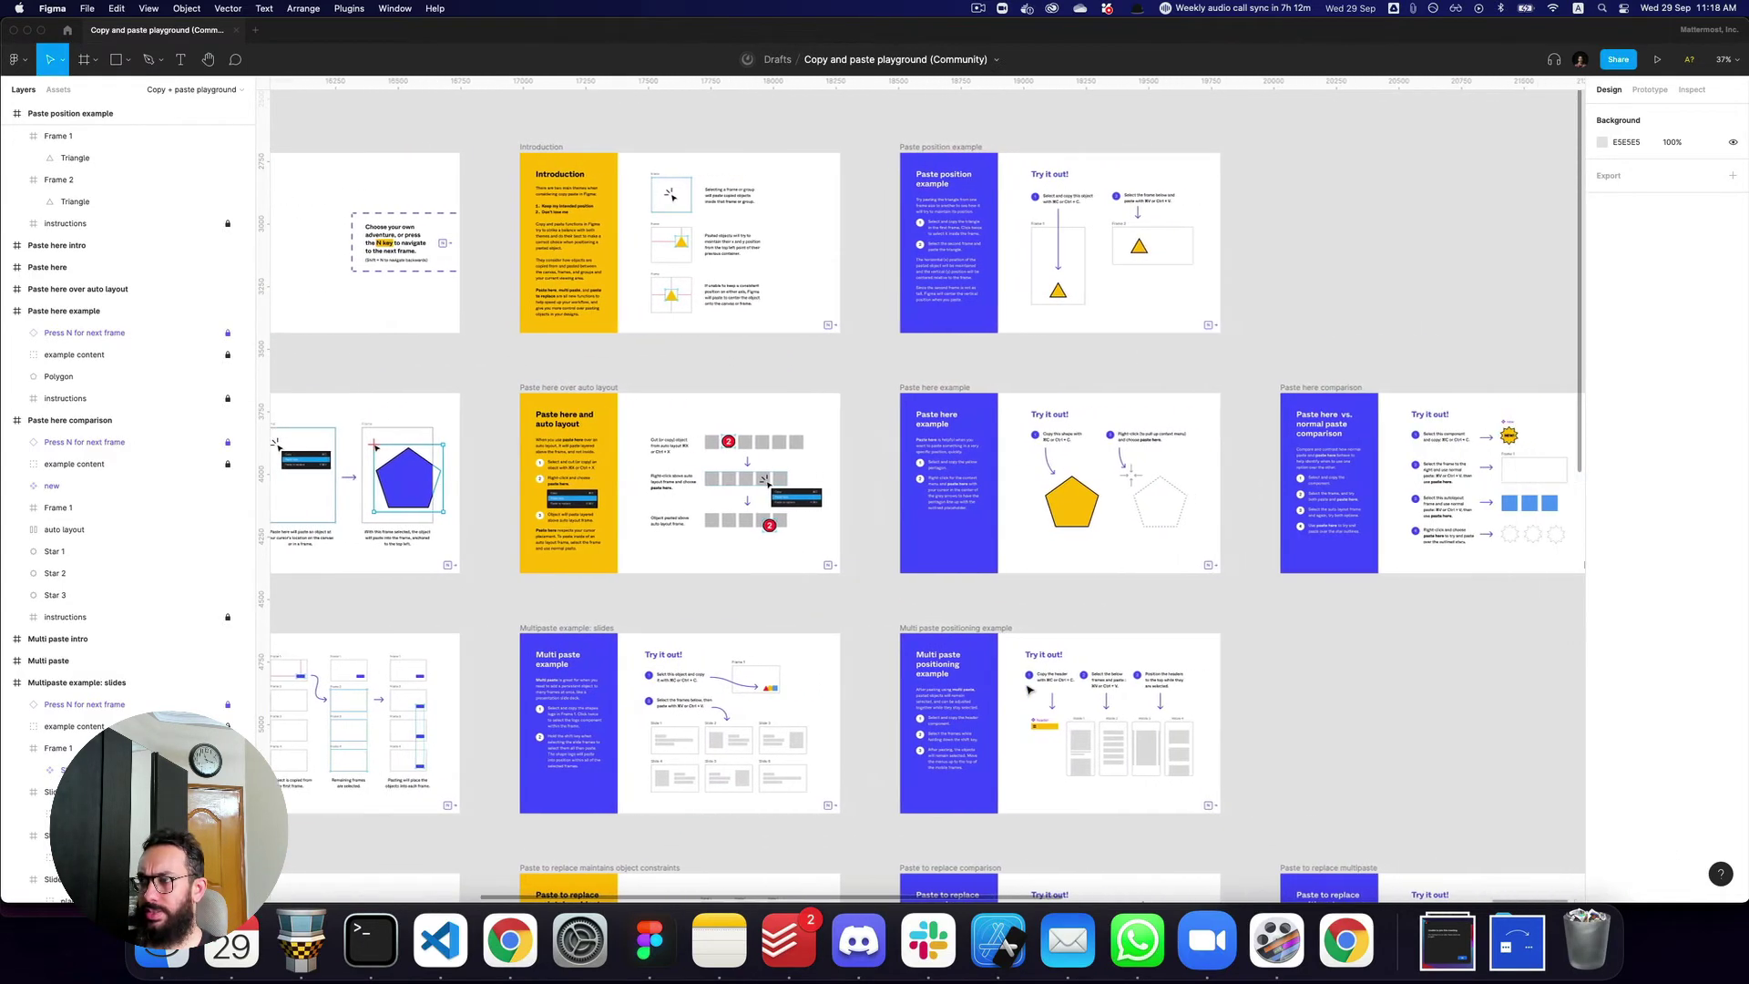
{"action": "key", "text": "n"}
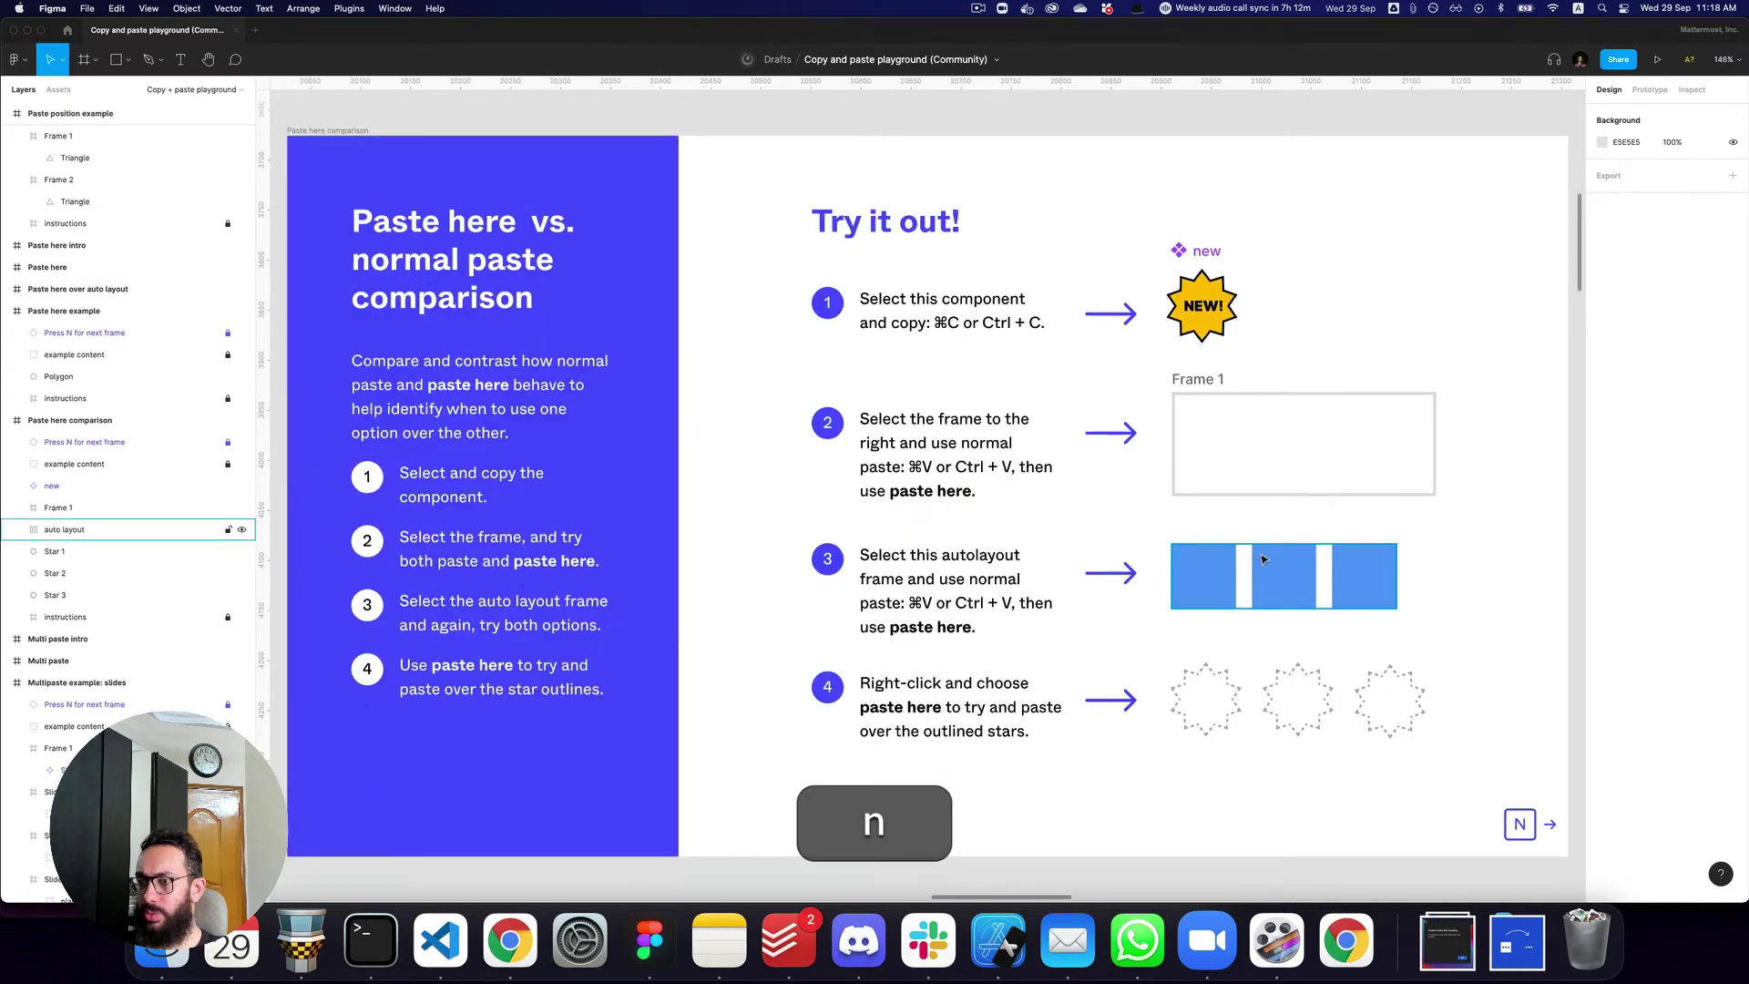
{"action": "key", "text": "n"}
{"action": "key", "text": "n"}
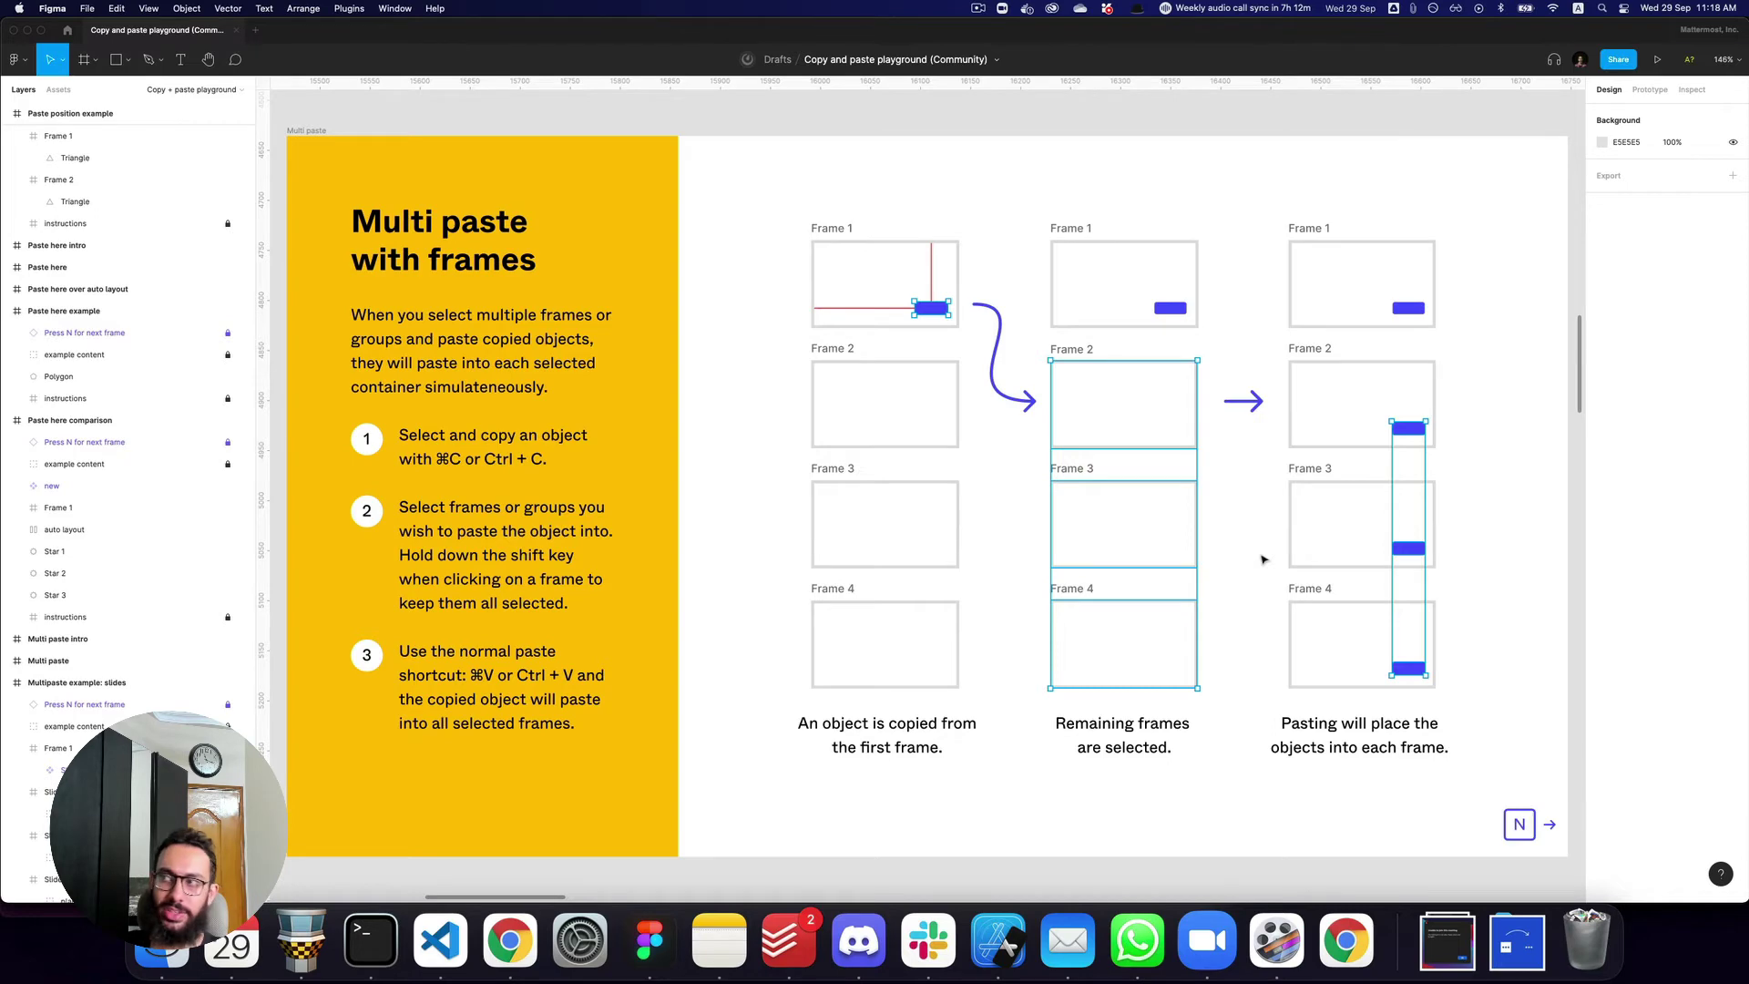
{"action": "key", "text": "n"}
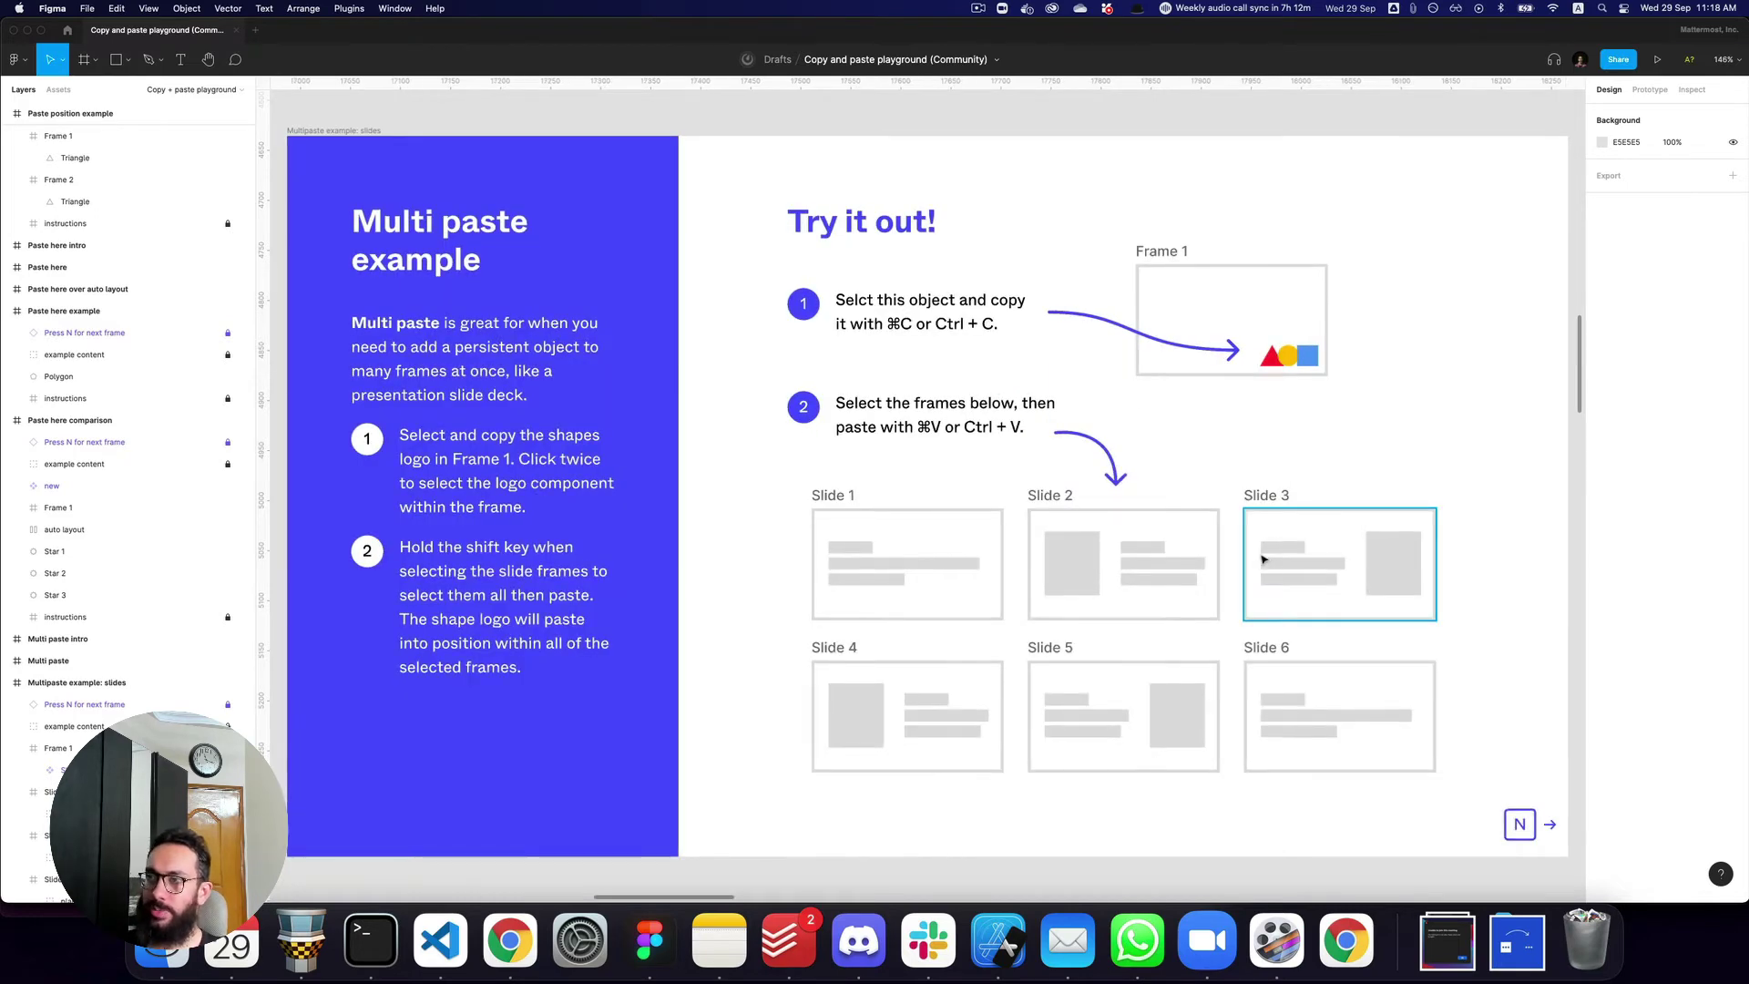
- Copy the shapes logo from Frame 1 and paste it into Slides 1–6 at once
{"action": "double_click", "coordinate": [1294, 357]}
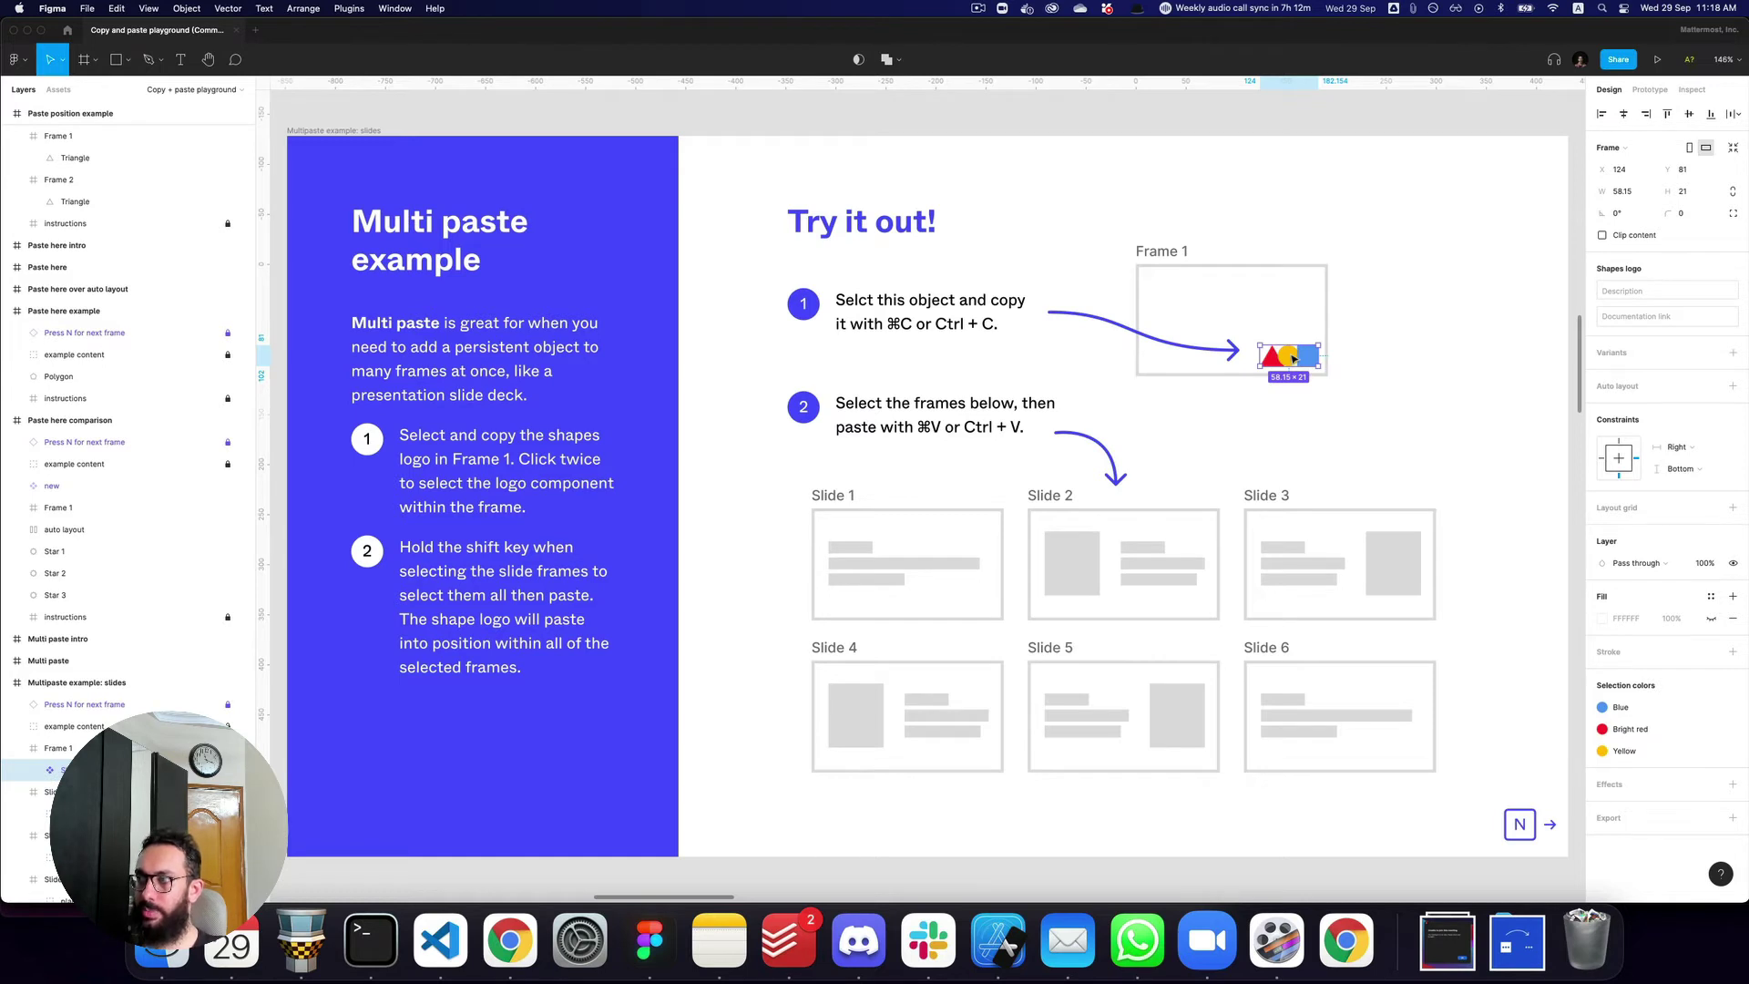
{"action": "key", "text": "super+c"}
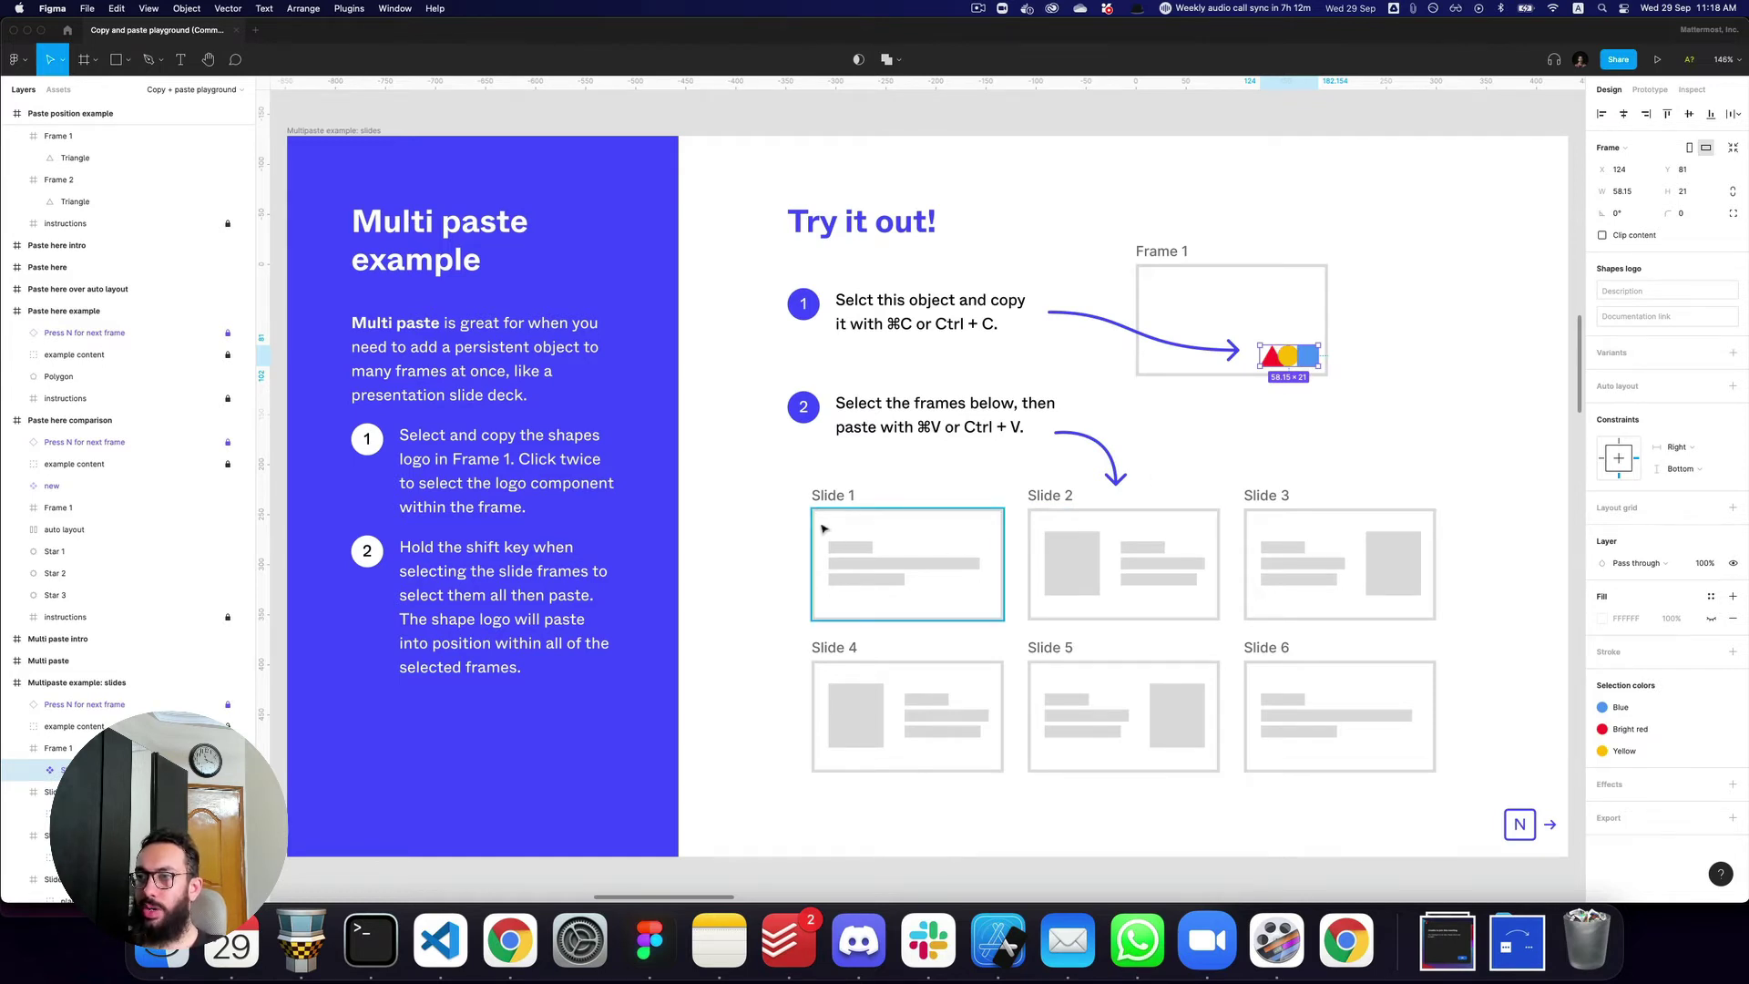
{"action": "left_click", "coordinate": [881, 533]}
{"action": "left_click", "coordinate": [1120, 583], "text": "shift"}
{"action": "left_click", "coordinate": [1339, 583], "text": "shift"}
{"action": "left_click", "coordinate": [1327, 702], "text": "shift"}
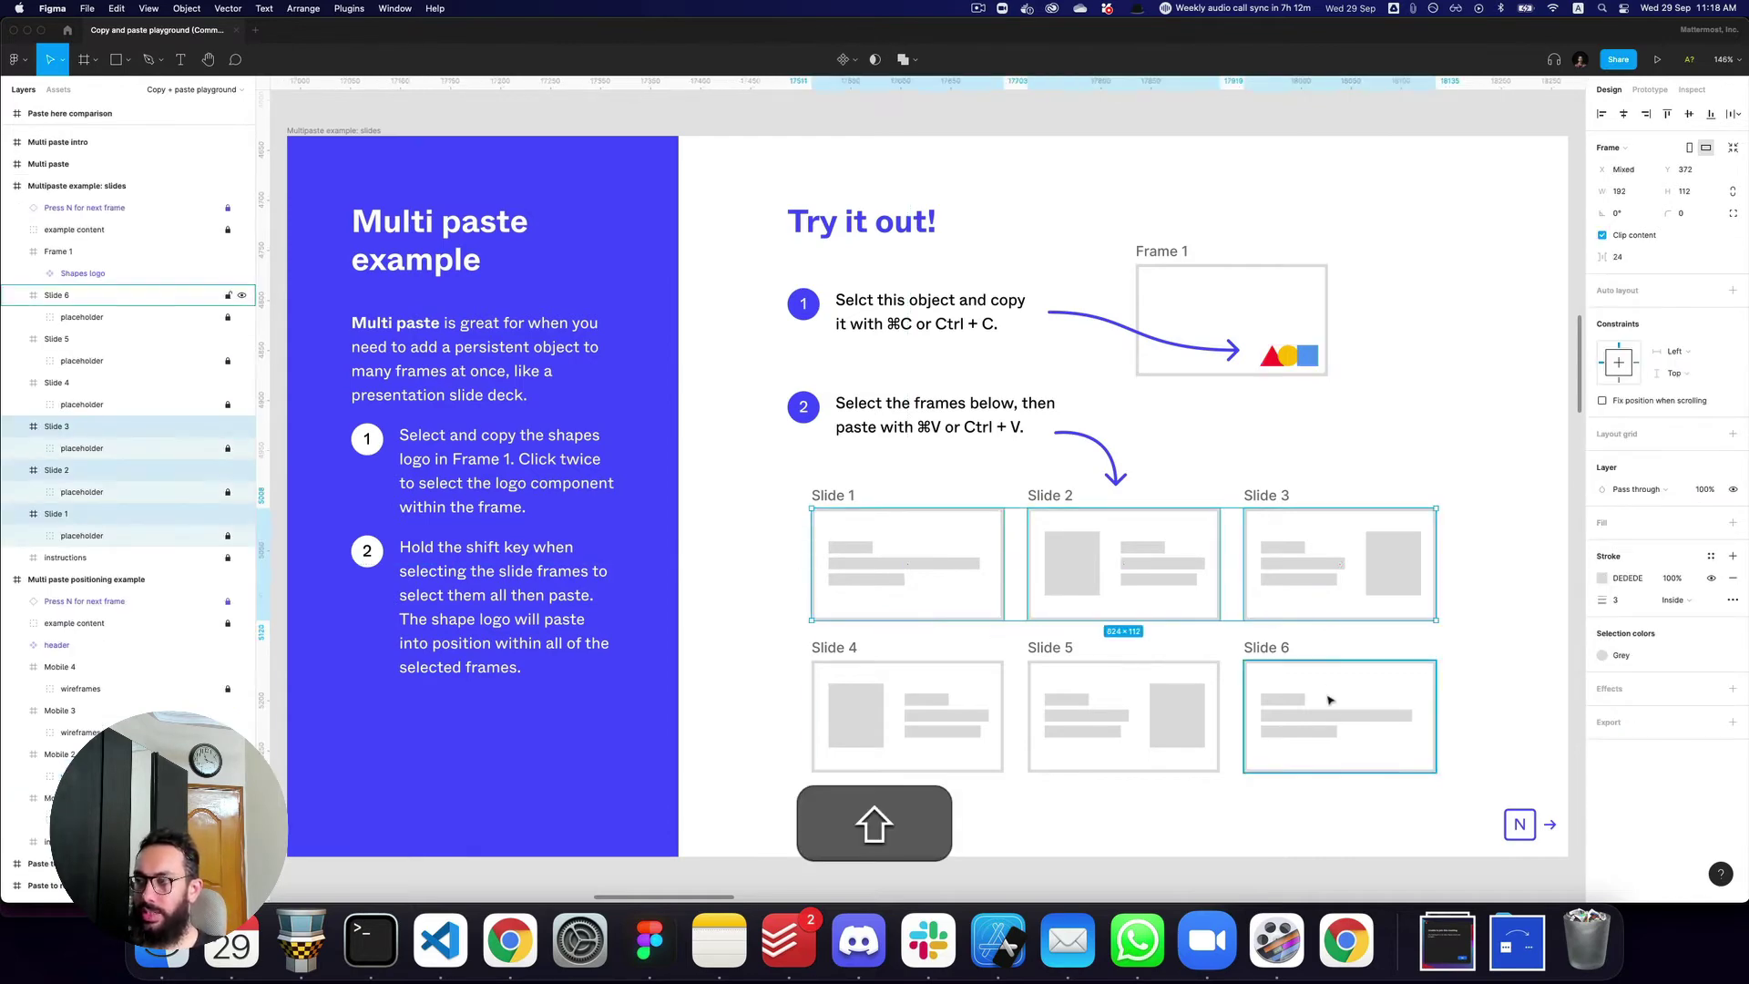
{"action": "left_click", "coordinate": [1081, 723], "text": "shift"}
{"action": "left_click", "coordinate": [909, 714], "text": "shift"}
{"action": "key", "text": "super+v"}
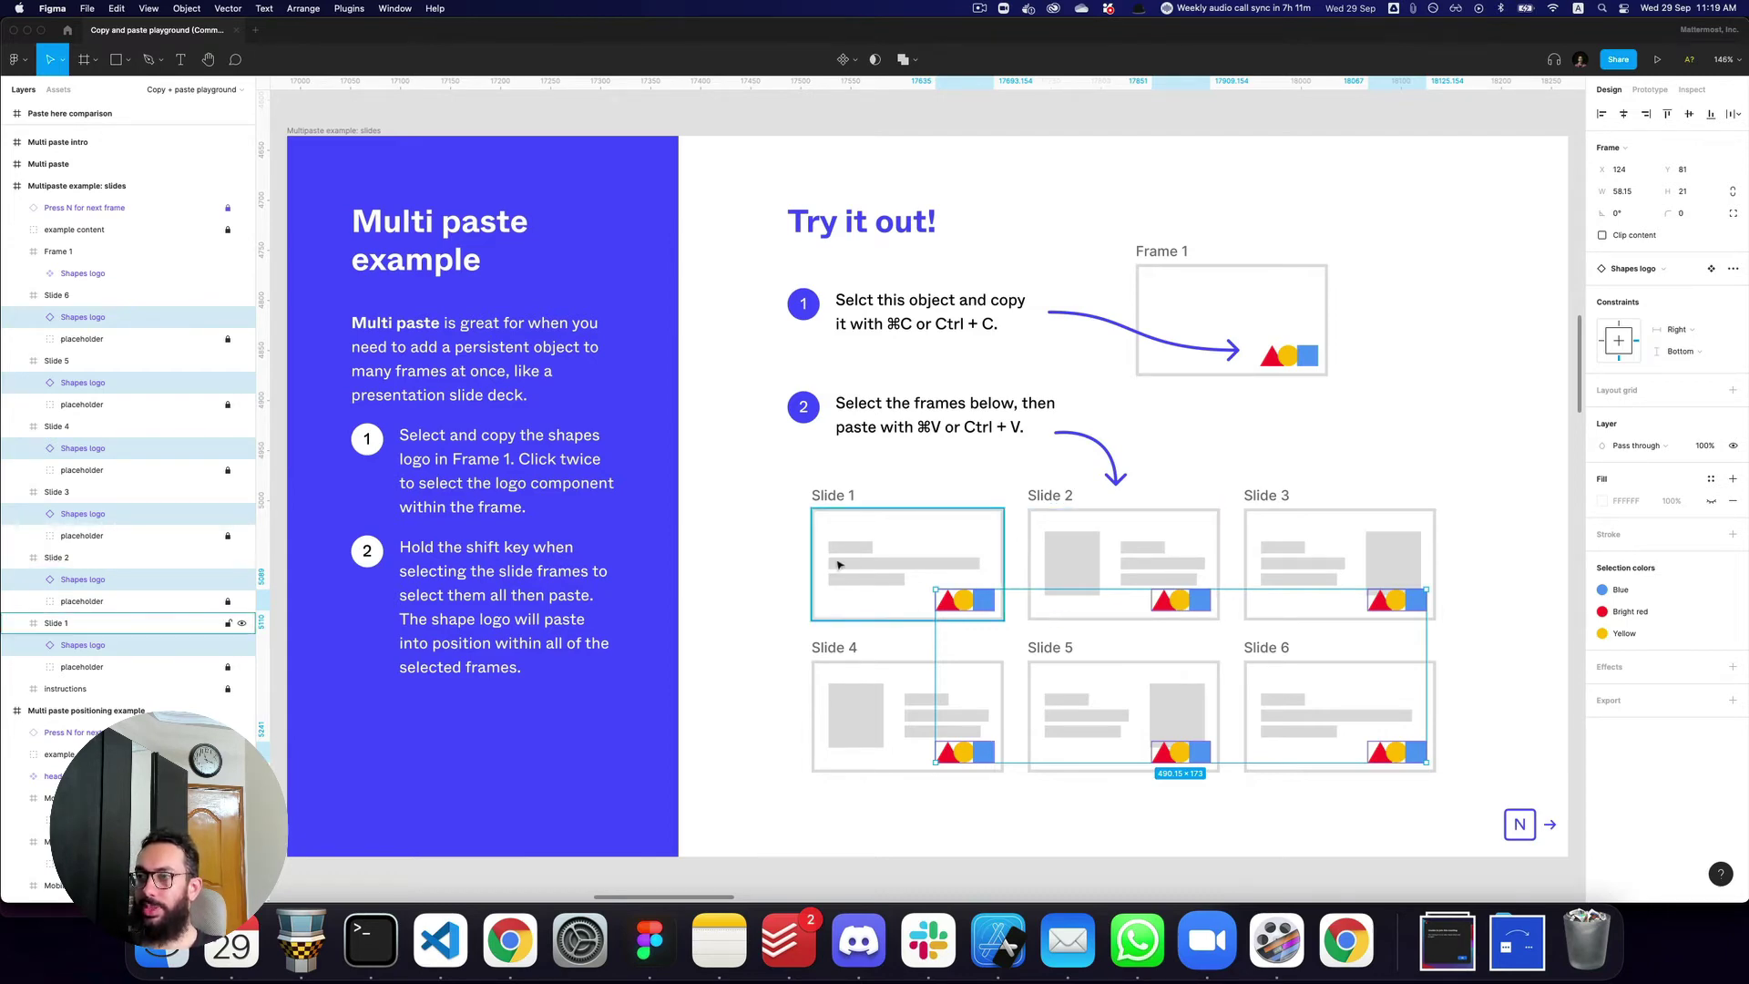
- Zoom out and scroll over to the Multi paste positioning example
{"action": "key", "text": "z"}
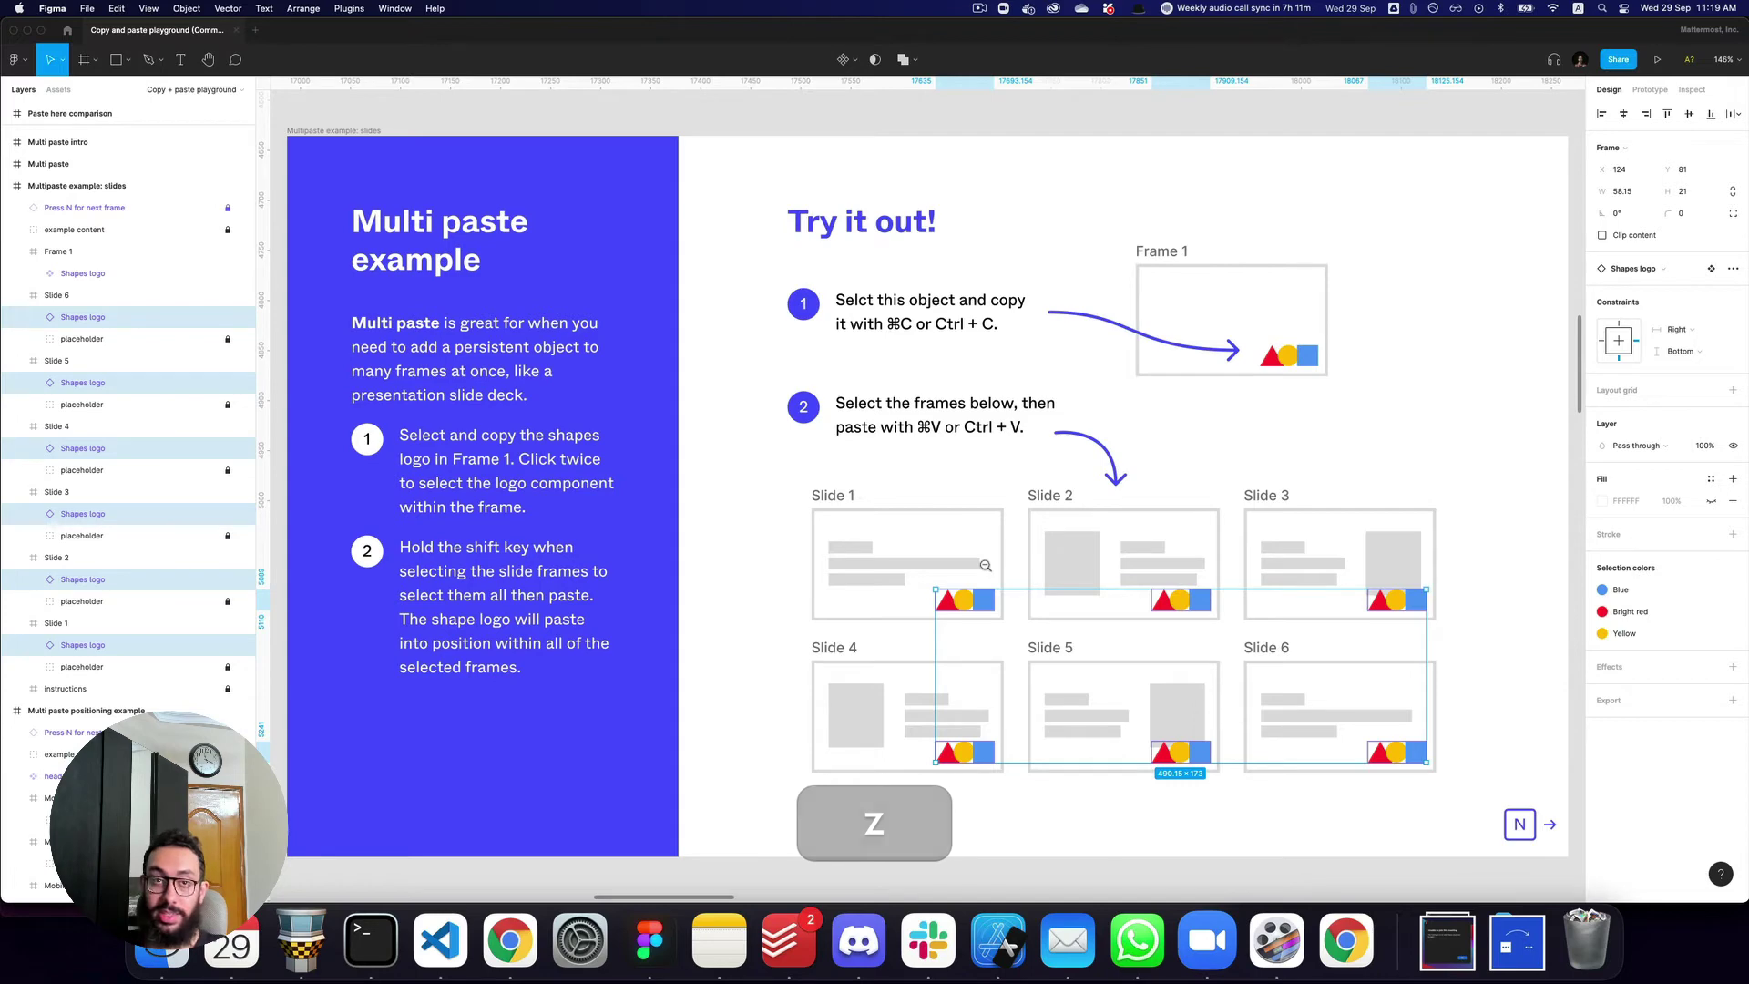
{"action": "left_click", "coordinate": [985, 565], "text": "alt"}
{"action": "scroll", "coordinate": [926, 479], "scroll_direction": "right", "scroll_amount": 10}
- Zoom in on the positioning example and copy the yellow header component
{"action": "key", "text": "z"}
{"action": "left_click", "coordinate": [1115, 481]}
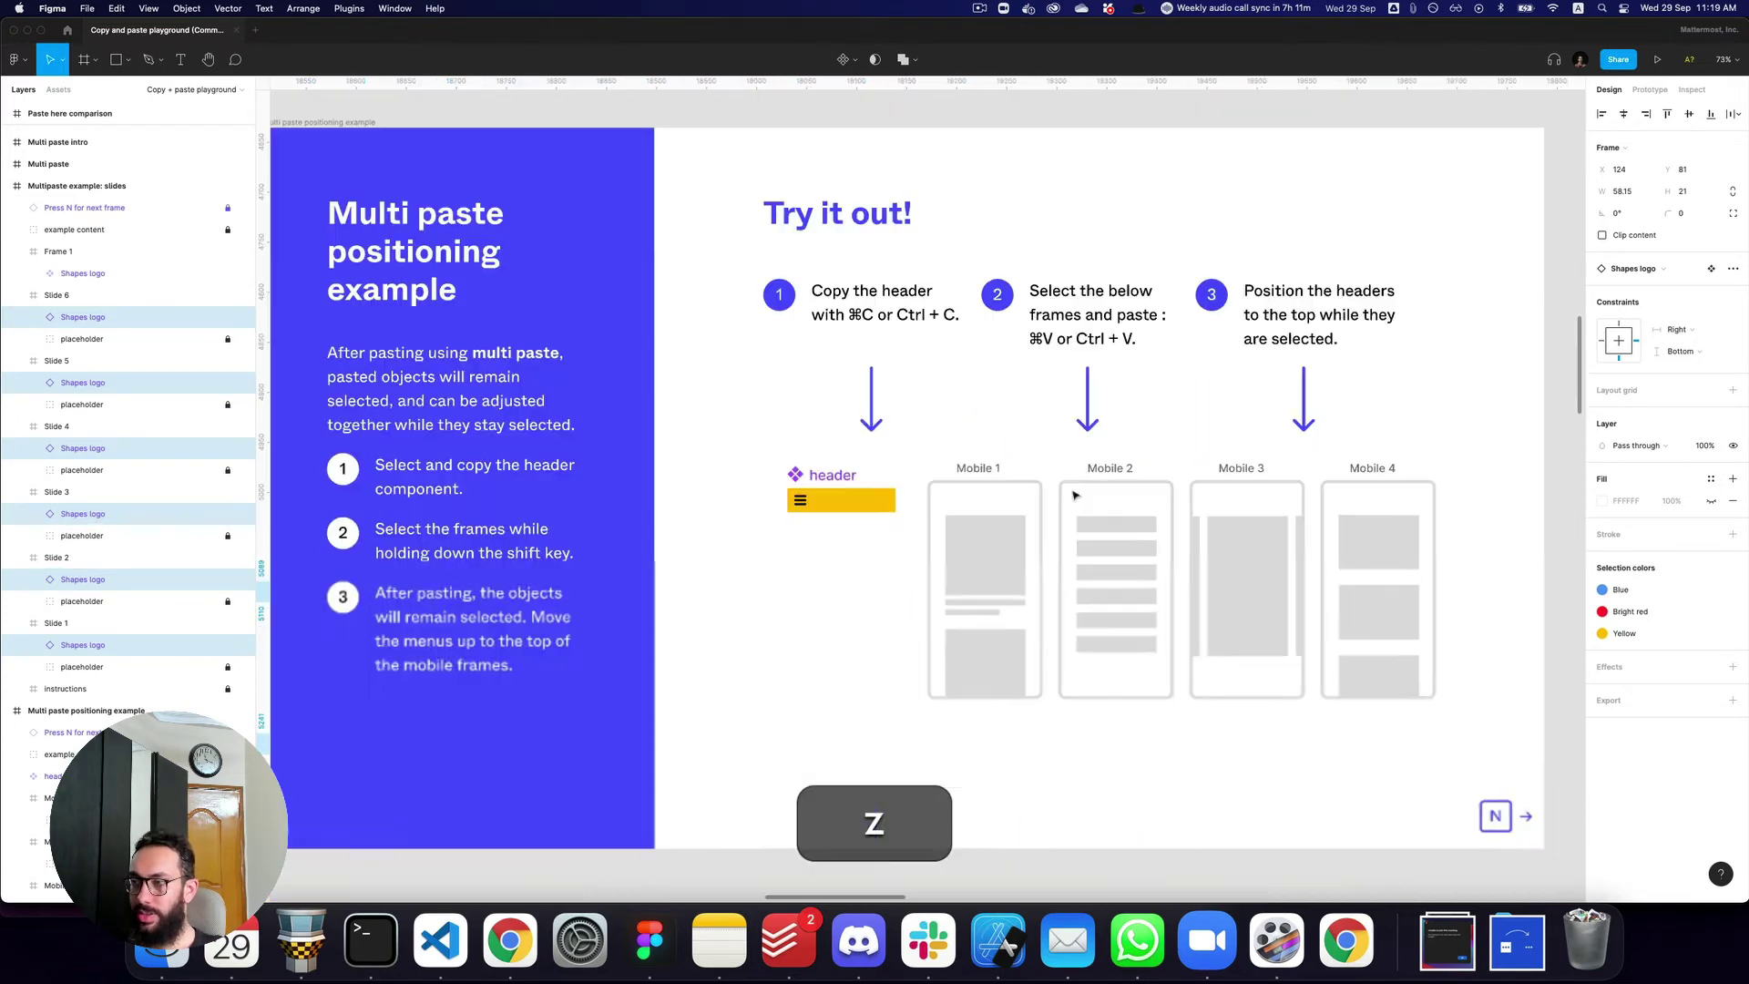
{"action": "left_click_drag", "start_coordinate": [840, 503], "coordinate": [622, 504]}
{"action": "left_click", "coordinate": [622, 504]}
{"action": "key", "text": "super+c"}
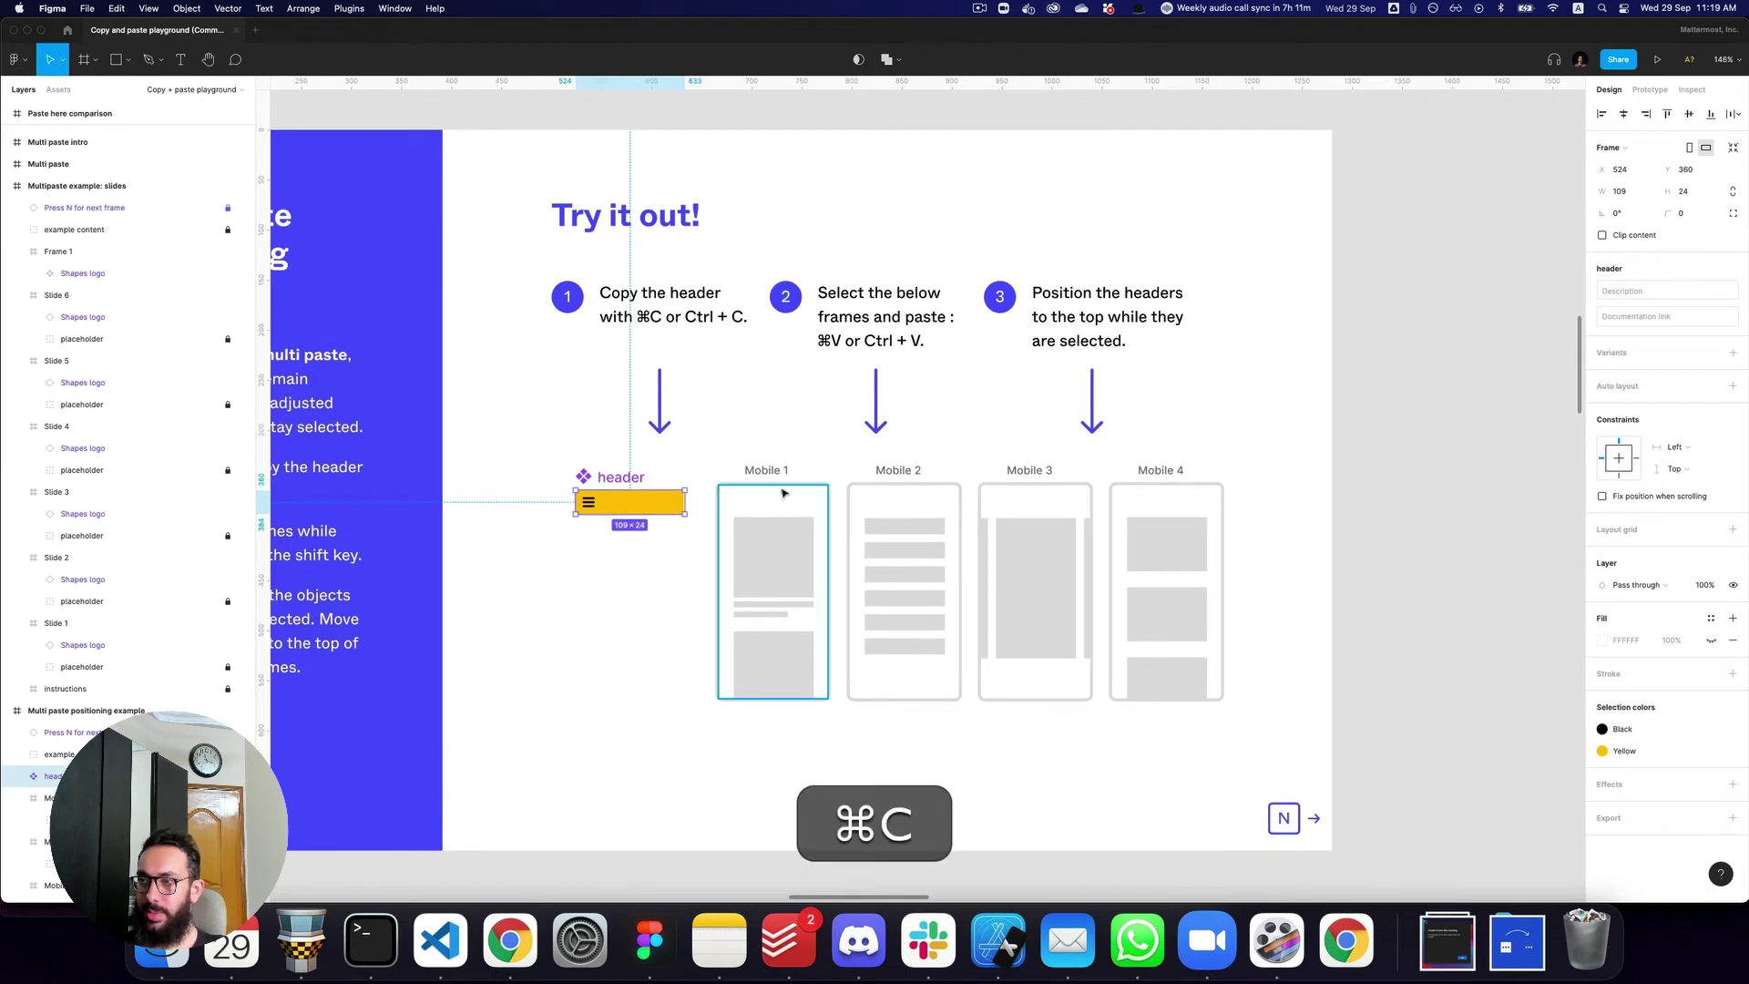
{"action": "left_click", "coordinate": [784, 494]}
{"action": "left_click", "coordinate": [902, 547], "text": "shift"}
{"action": "left_click", "coordinate": [702, 565]}
{"action": "left_click", "coordinate": [639, 513], "text": "shift"}
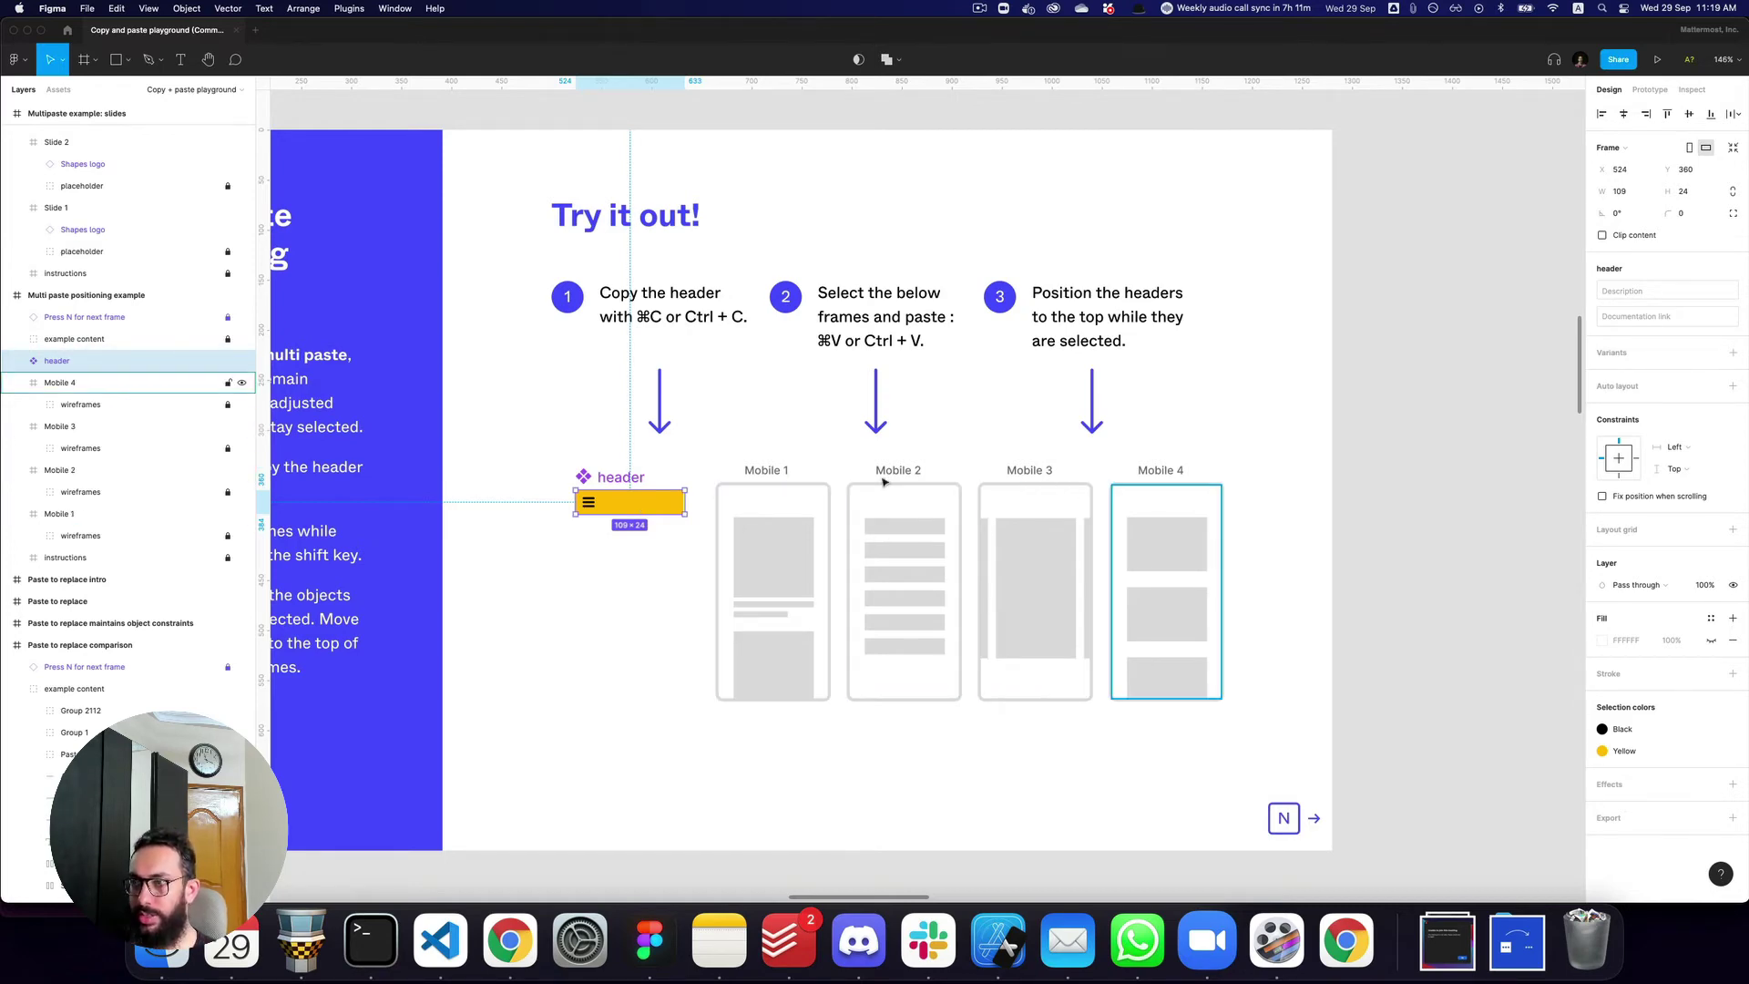
{"action": "scroll", "coordinate": [1071, 494], "scroll_direction": "left", "scroll_amount": 15}
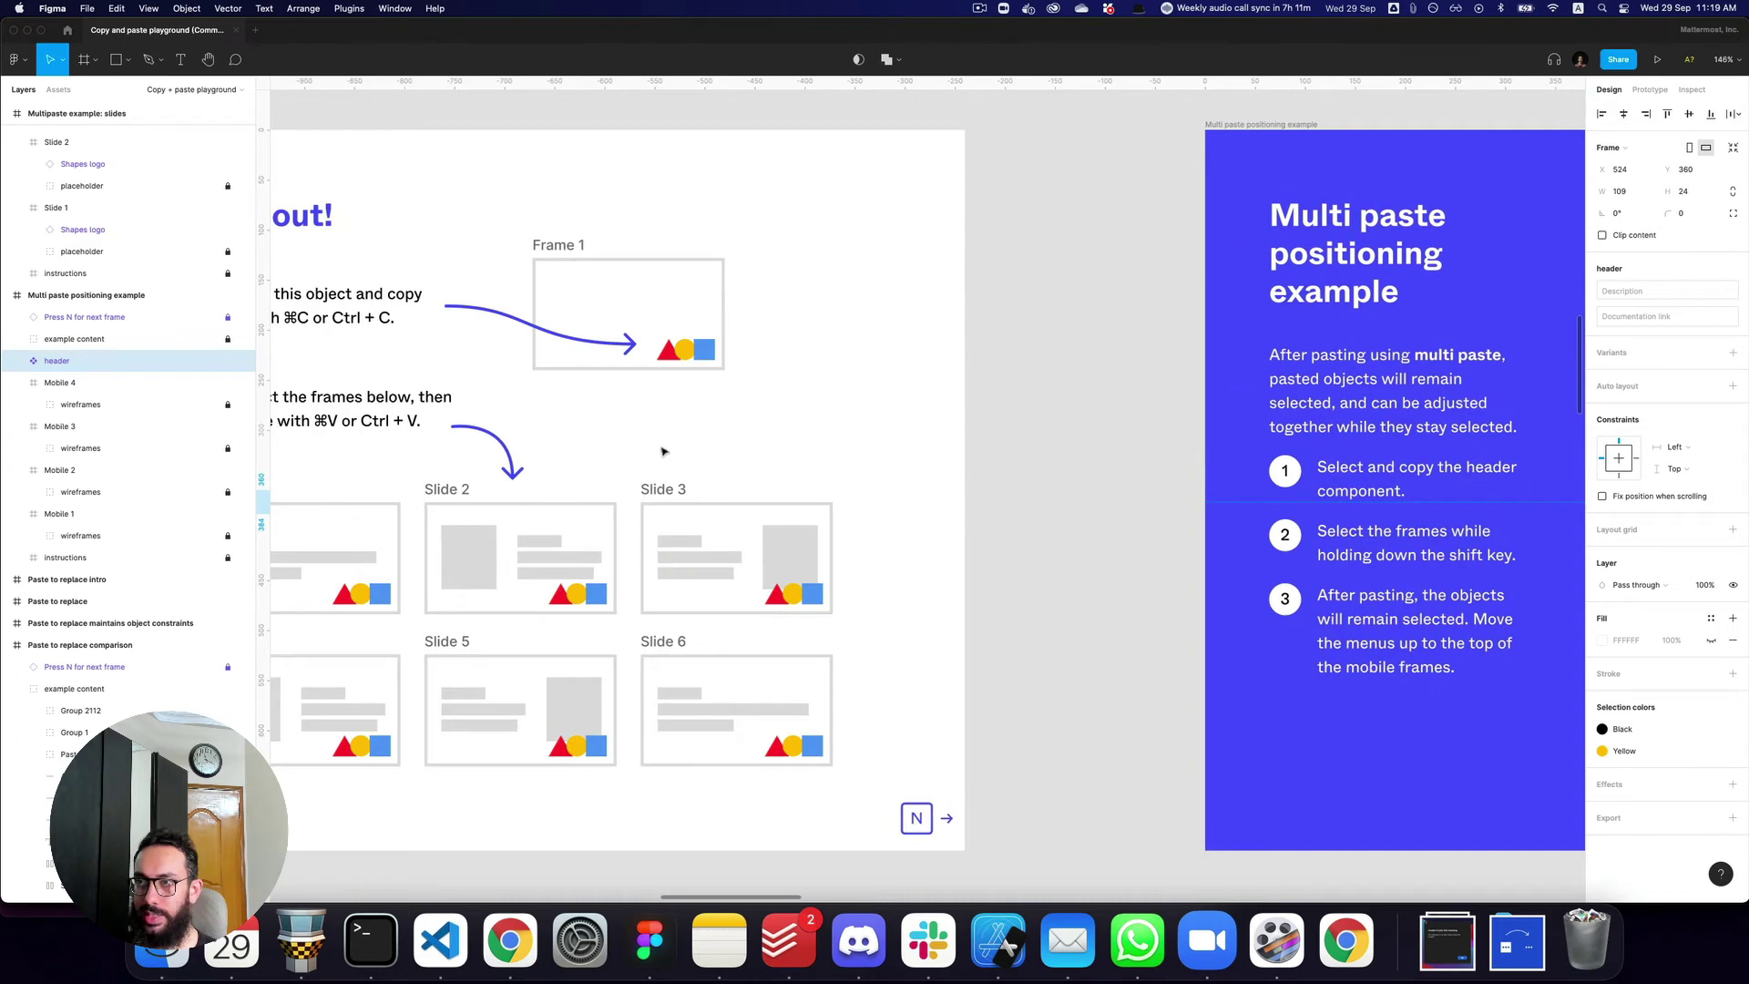
{"action": "scroll", "coordinate": [640, 441], "scroll_direction": "right", "scroll_amount": 12}
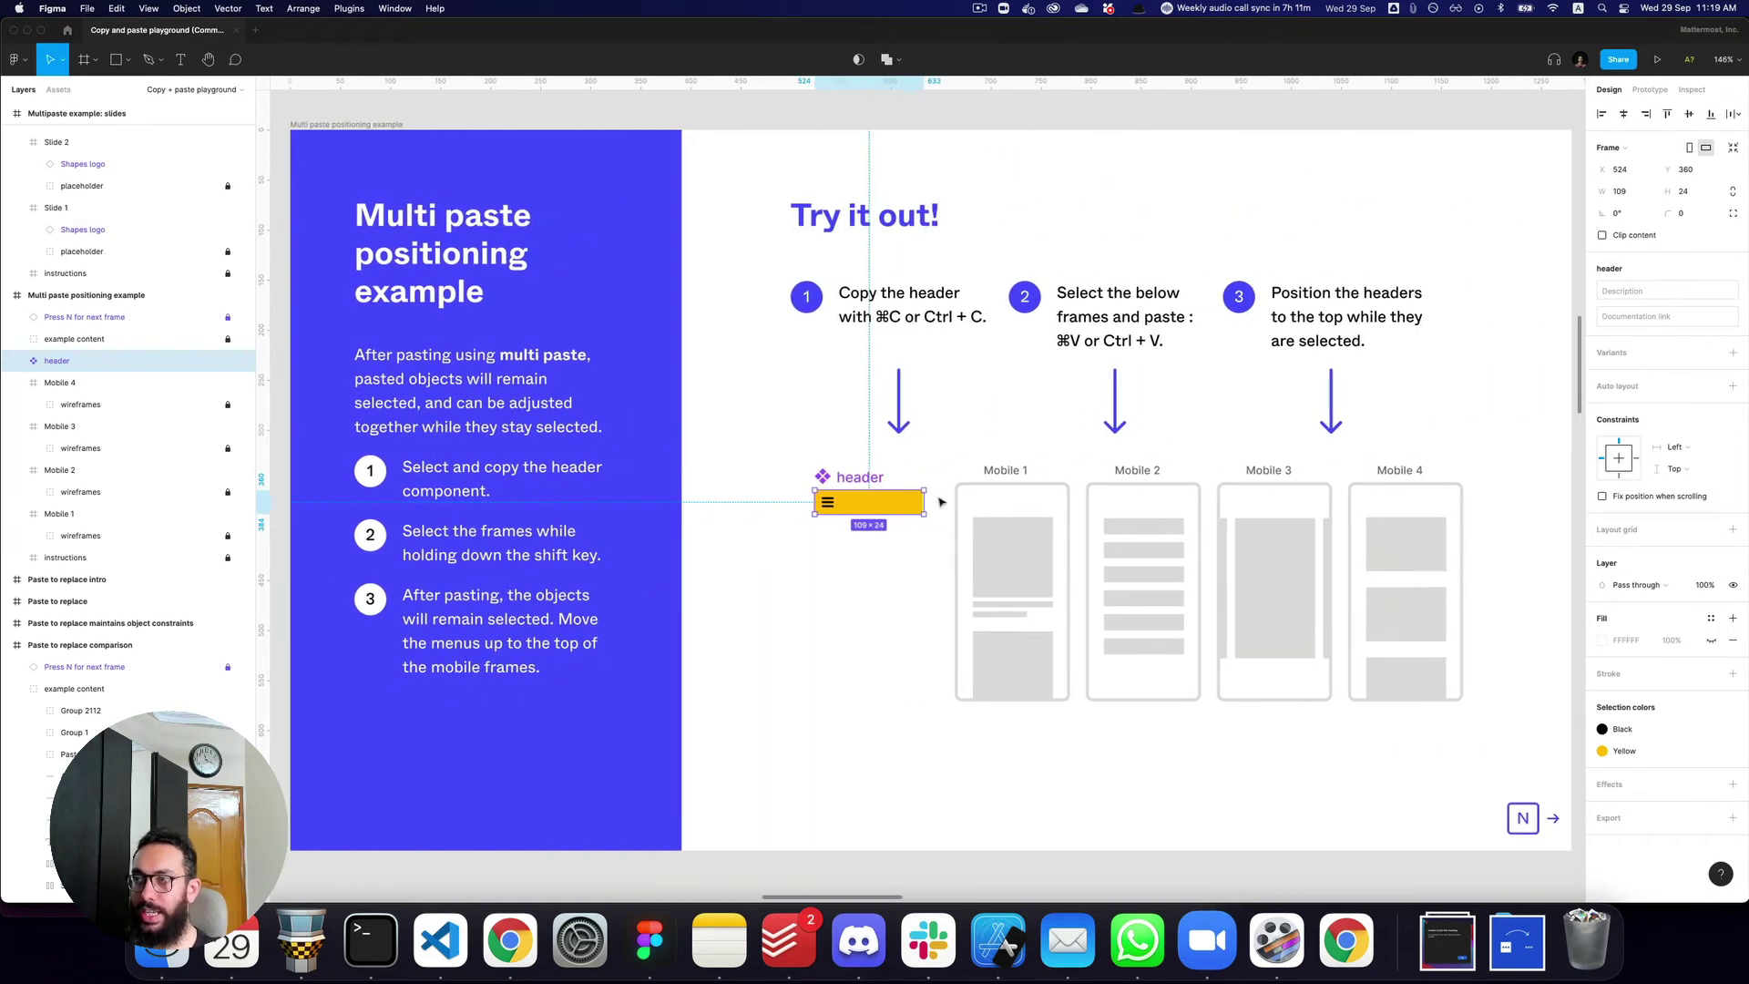
{"action": "key", "text": "super+c"}
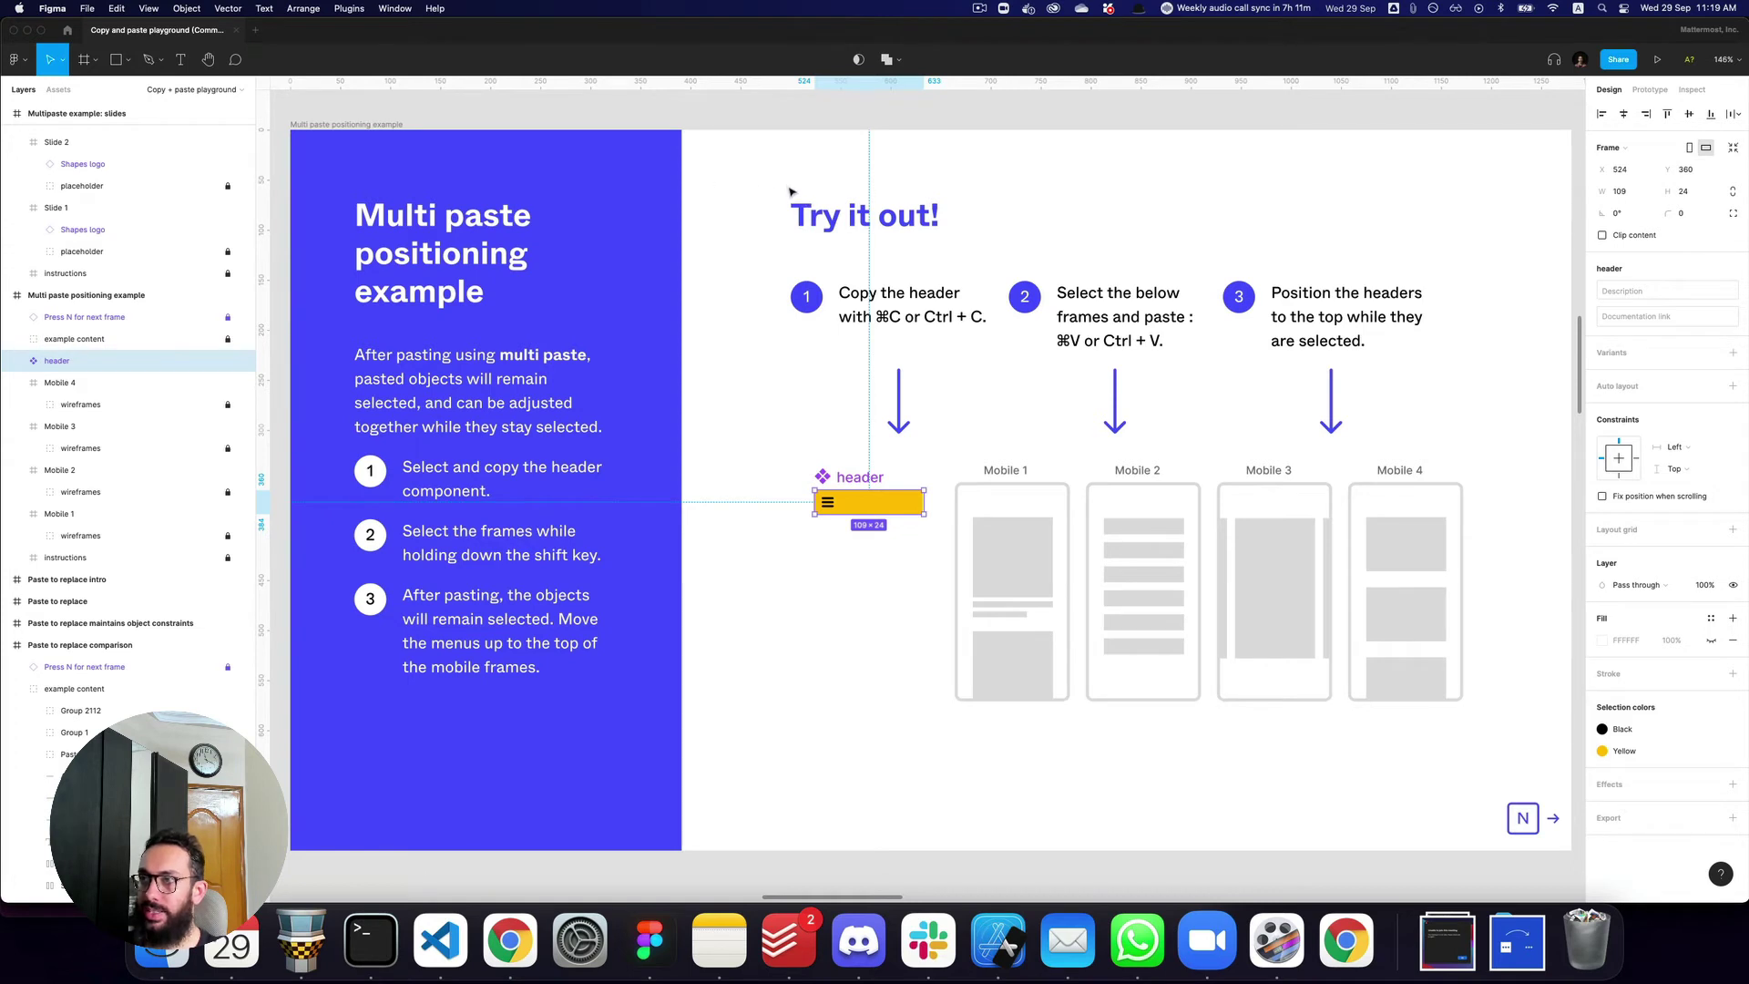
{"action": "key", "text": "alt"}
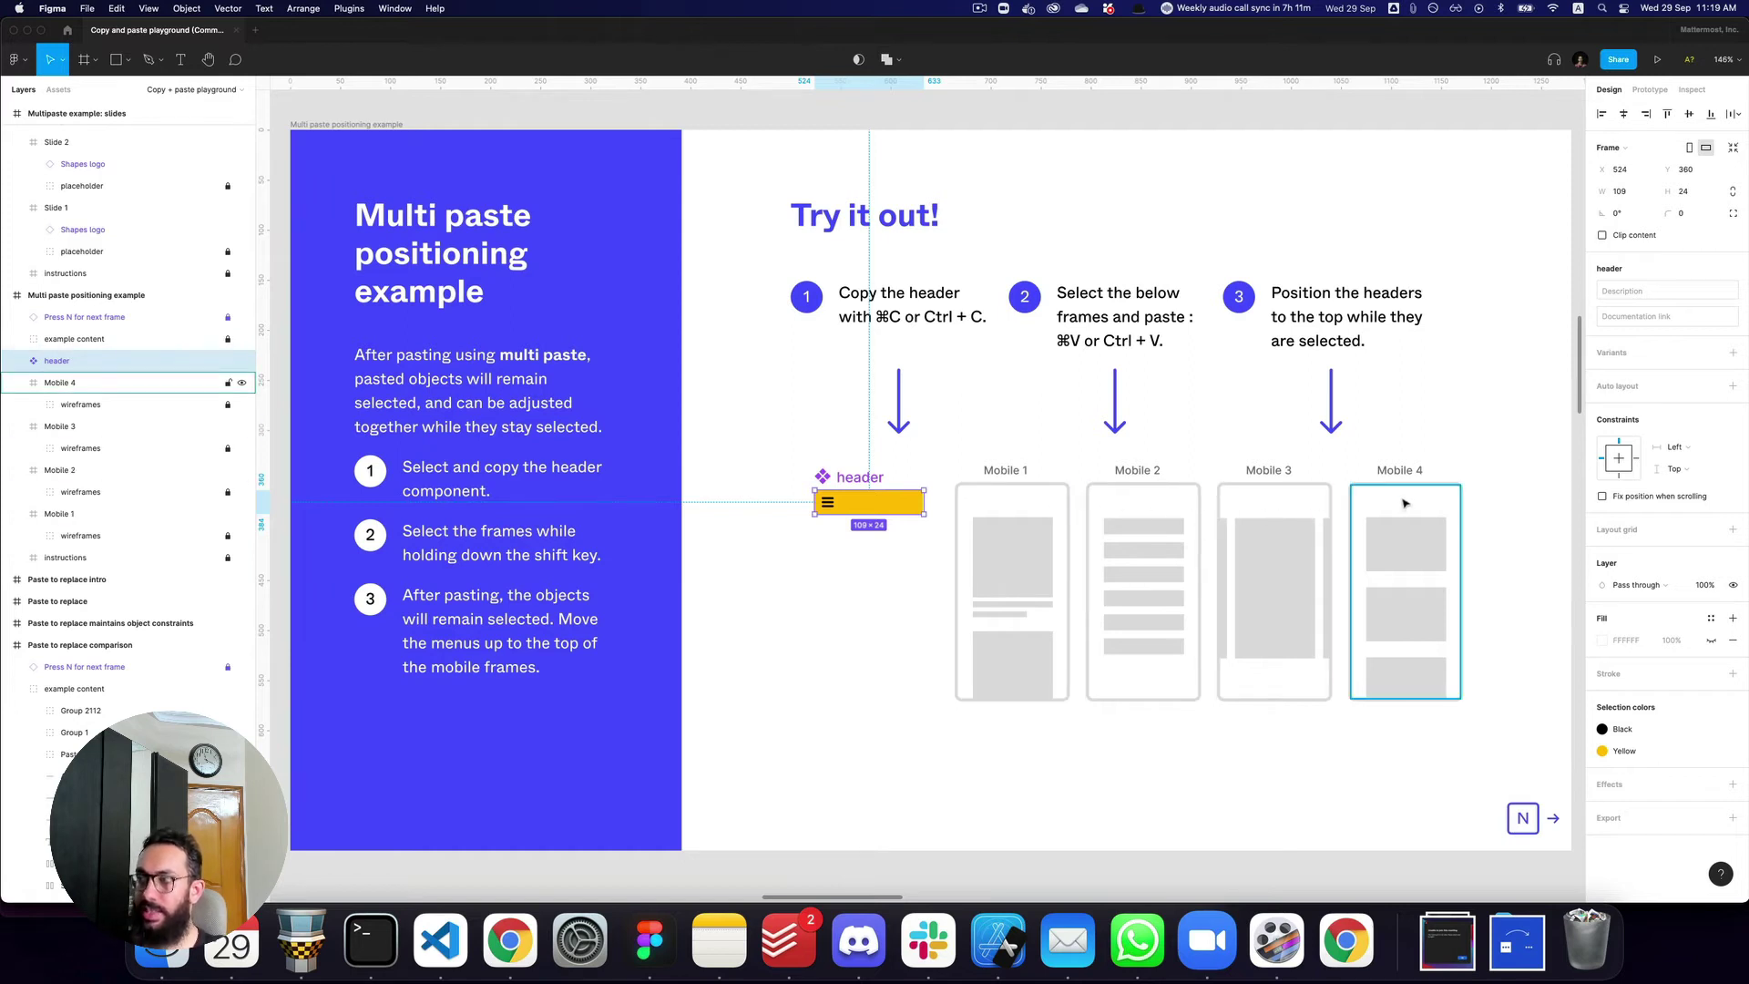
{"action": "key", "text": "super+c"}
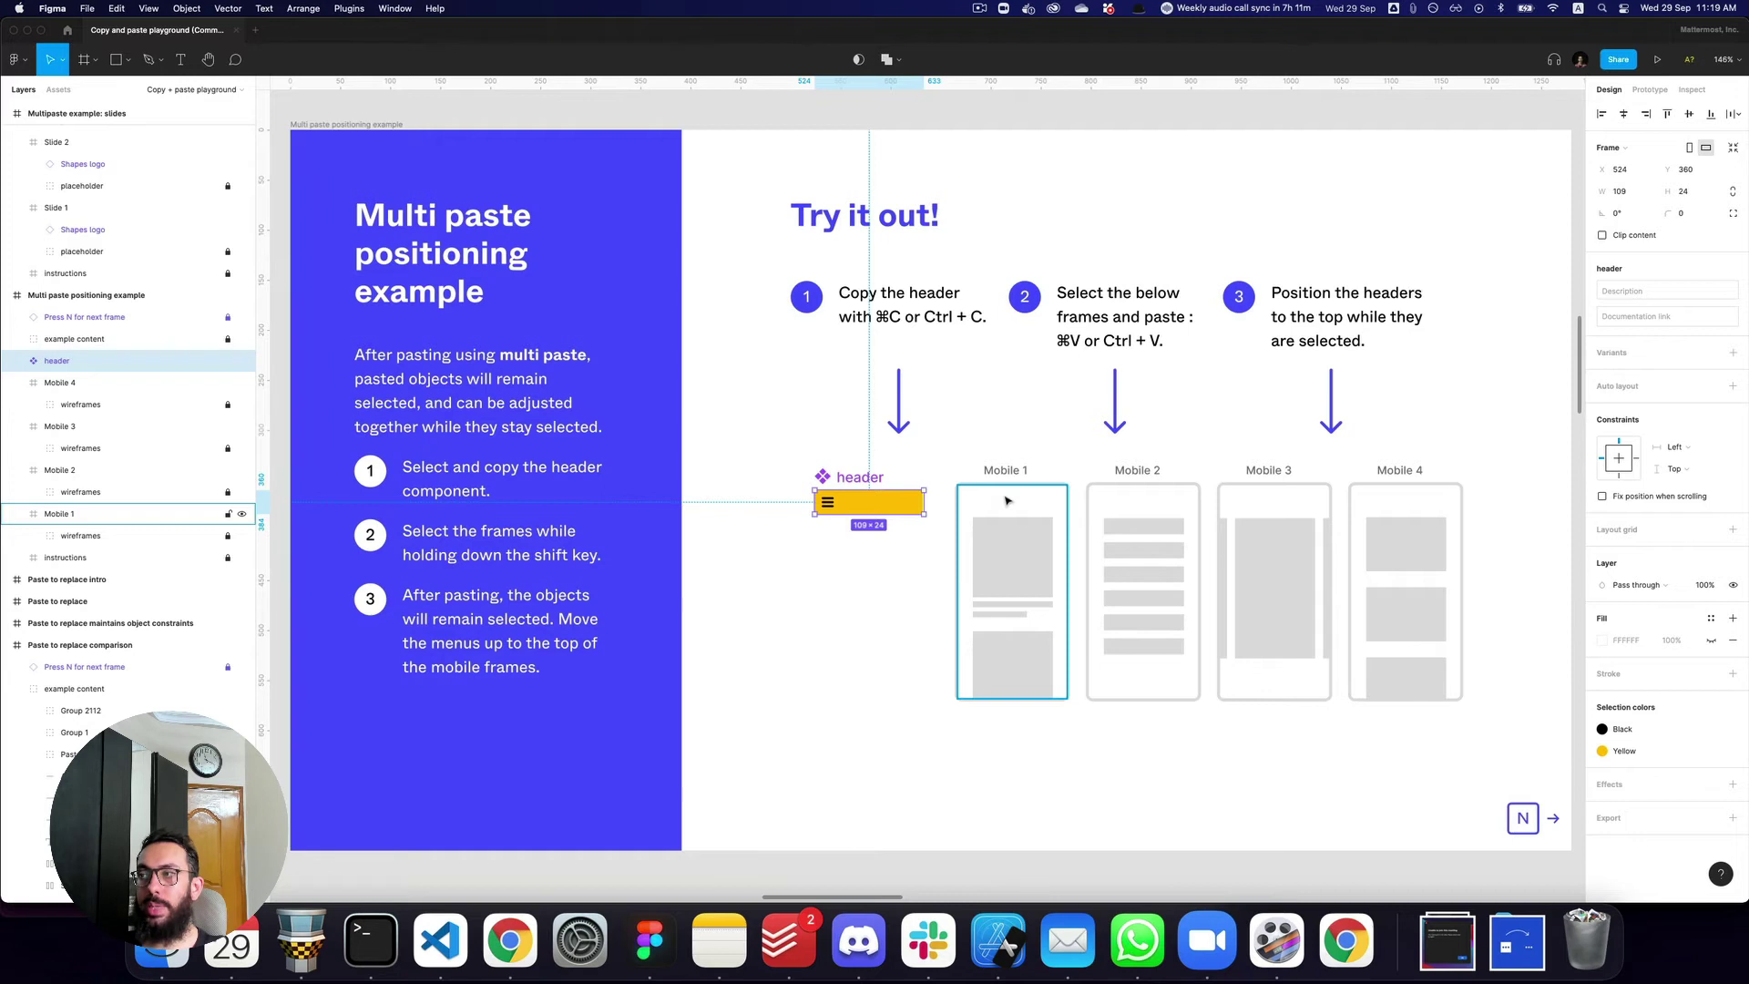
- Paste the header into Mobile 1–4, drag the copies to the frame tops, and advance to Paste to replace
{"action": "left_click", "coordinate": [1005, 500]}
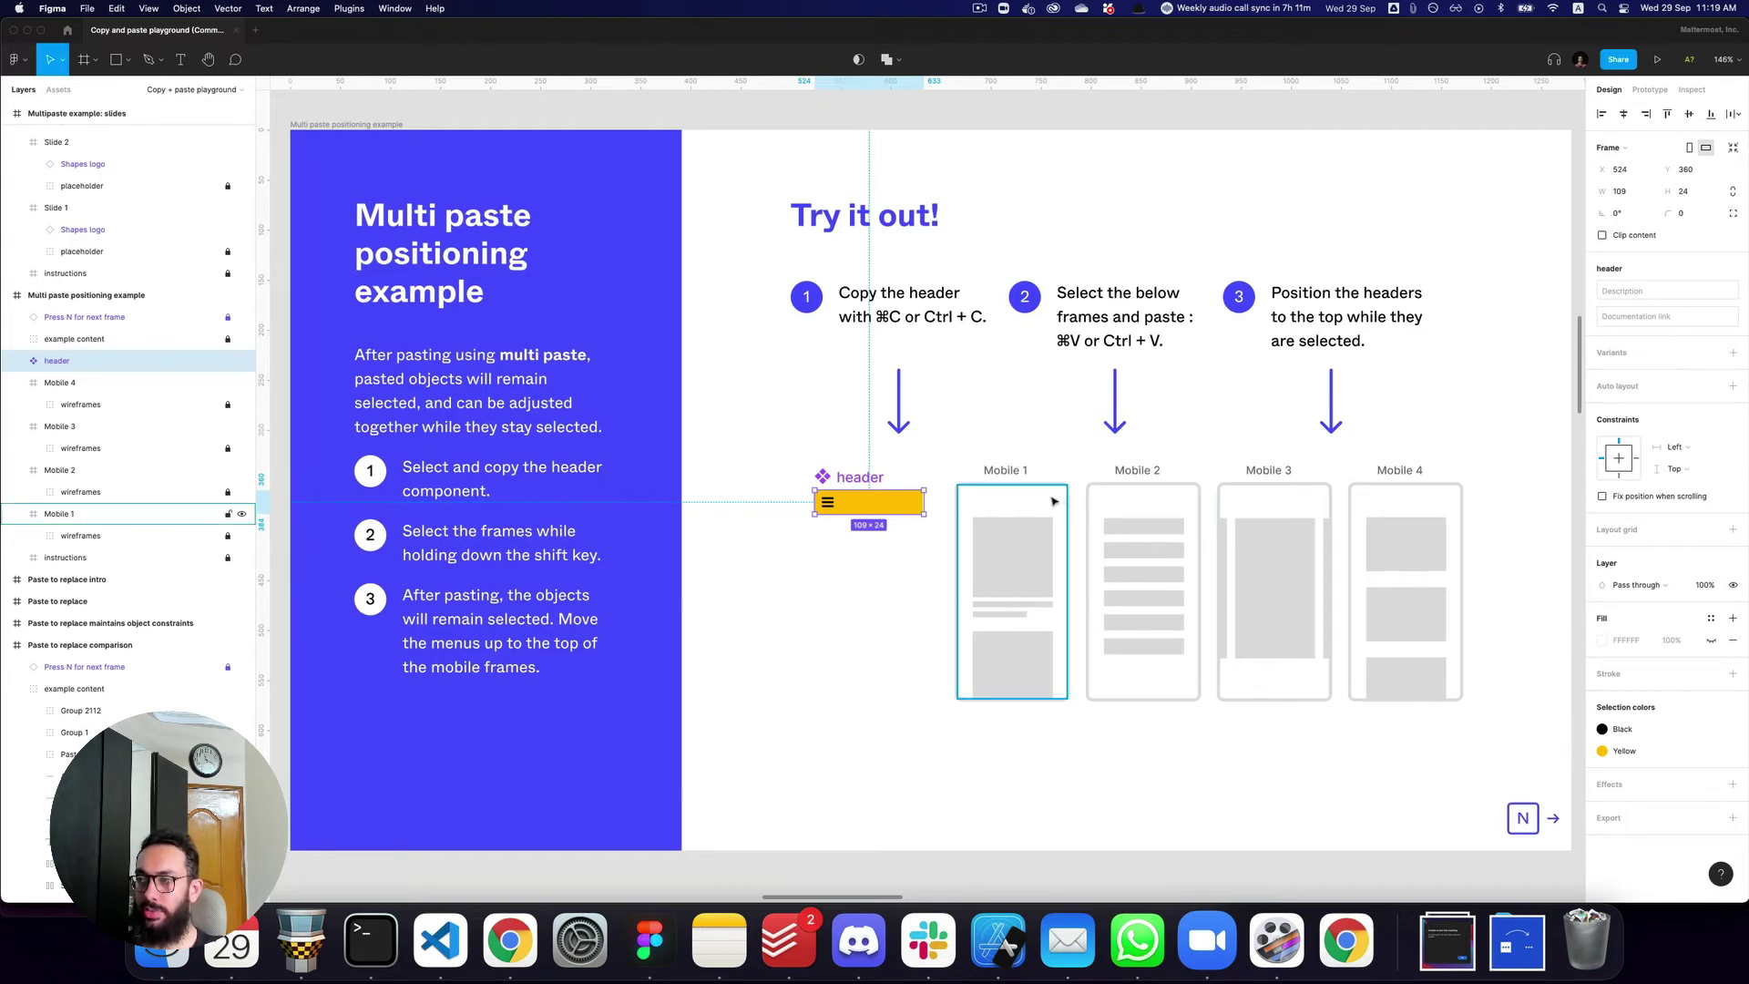
{"action": "left_click", "coordinate": [1143, 501], "text": "shift"}
{"action": "left_click", "coordinate": [1306, 503], "text": "shift"}
{"action": "left_click", "coordinate": [1407, 507], "text": "shift"}
{"action": "key", "text": "super+shift+v"}
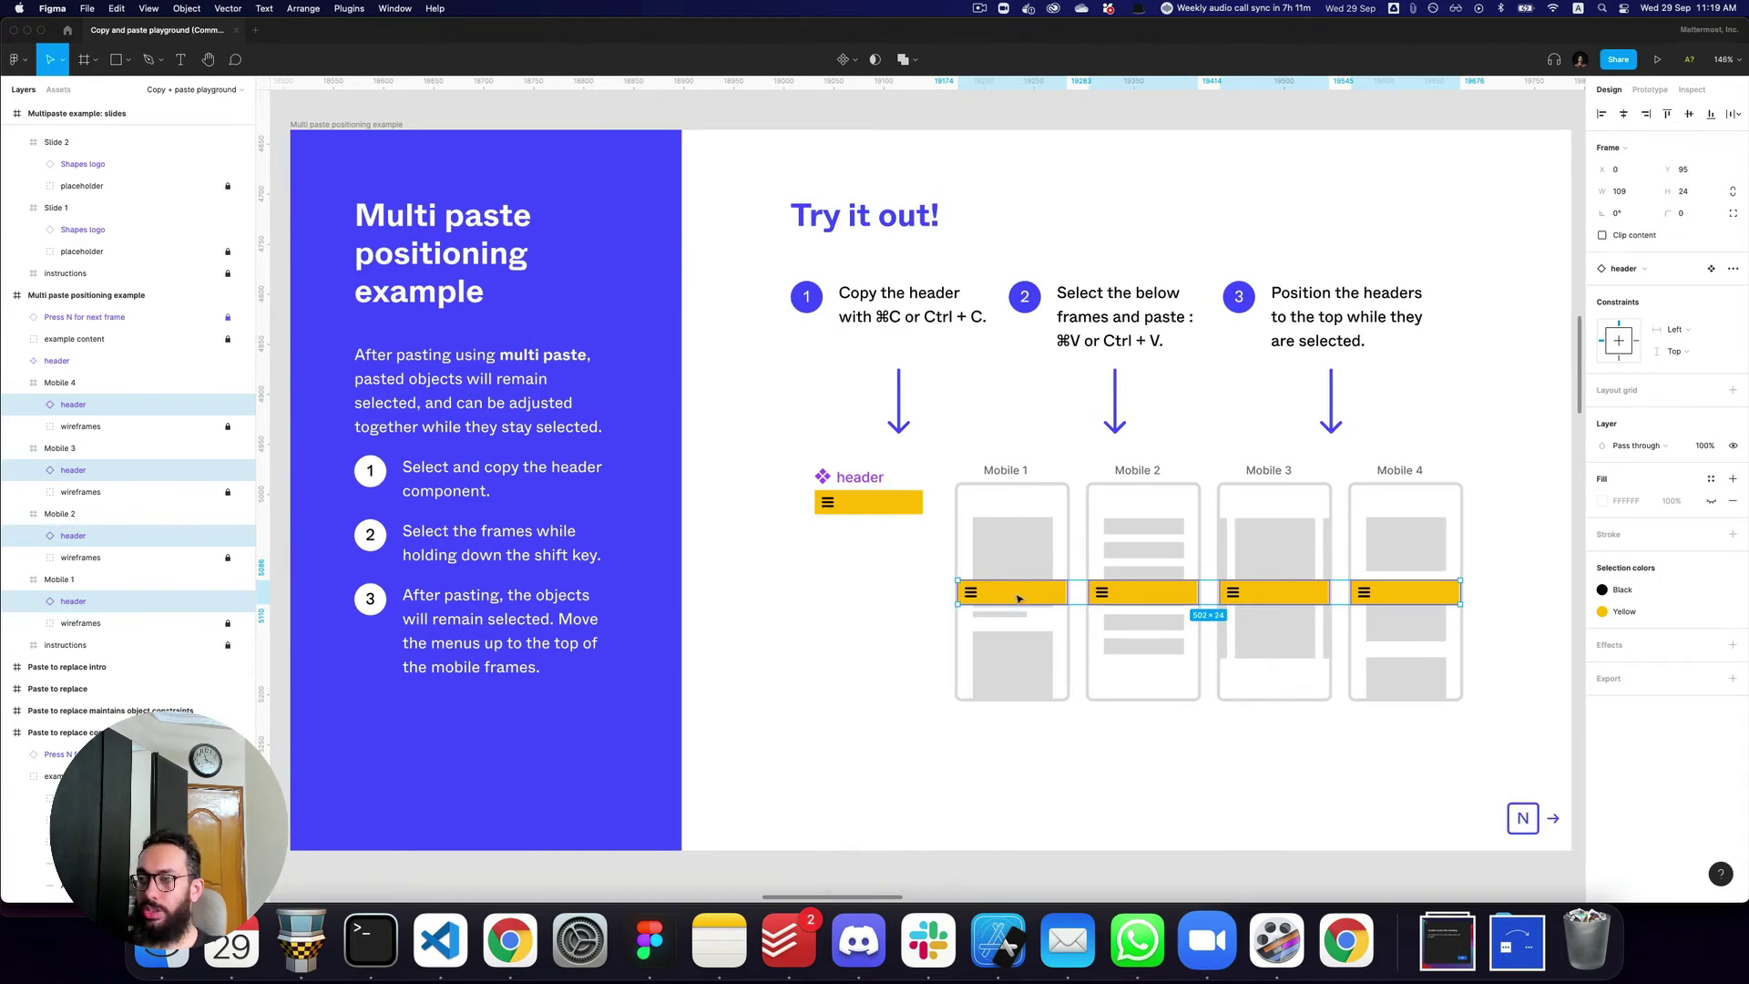
{"action": "left_click_drag", "start_coordinate": [1019, 598], "coordinate": [1019, 504]}
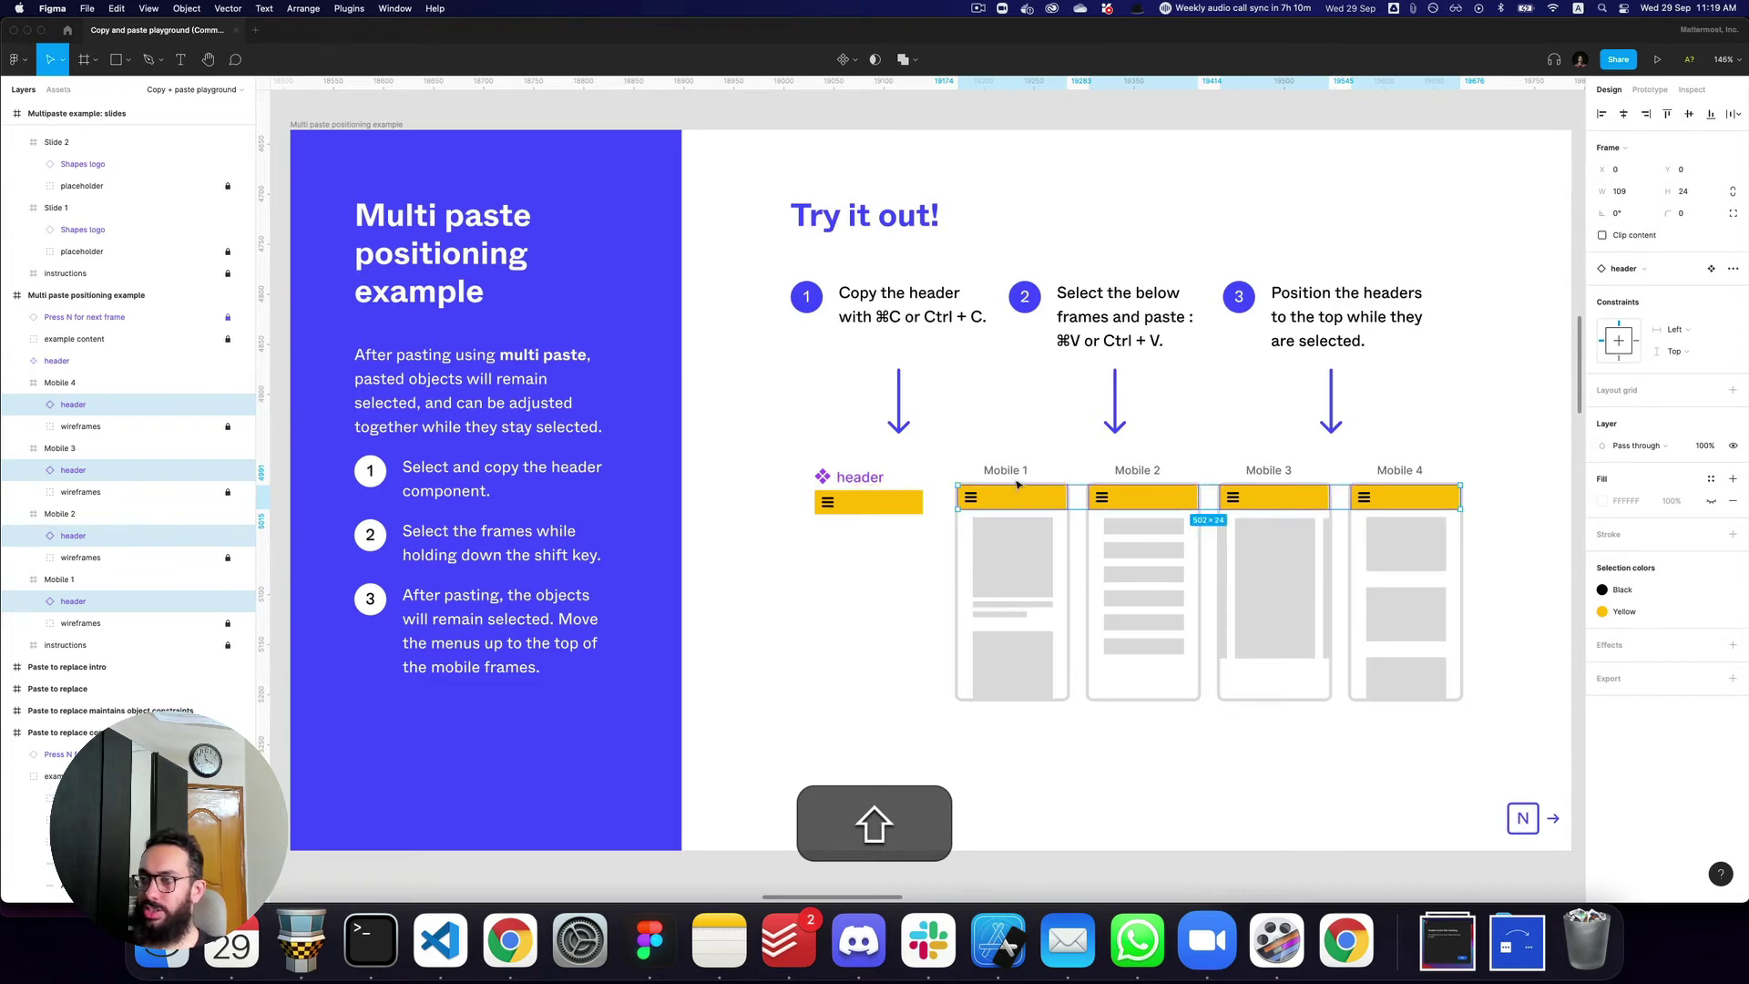
{"action": "left_click", "coordinate": [838, 566]}
{"action": "key", "text": "n"}
{"action": "key", "text": "n"}
{"action": "key", "text": "n"}
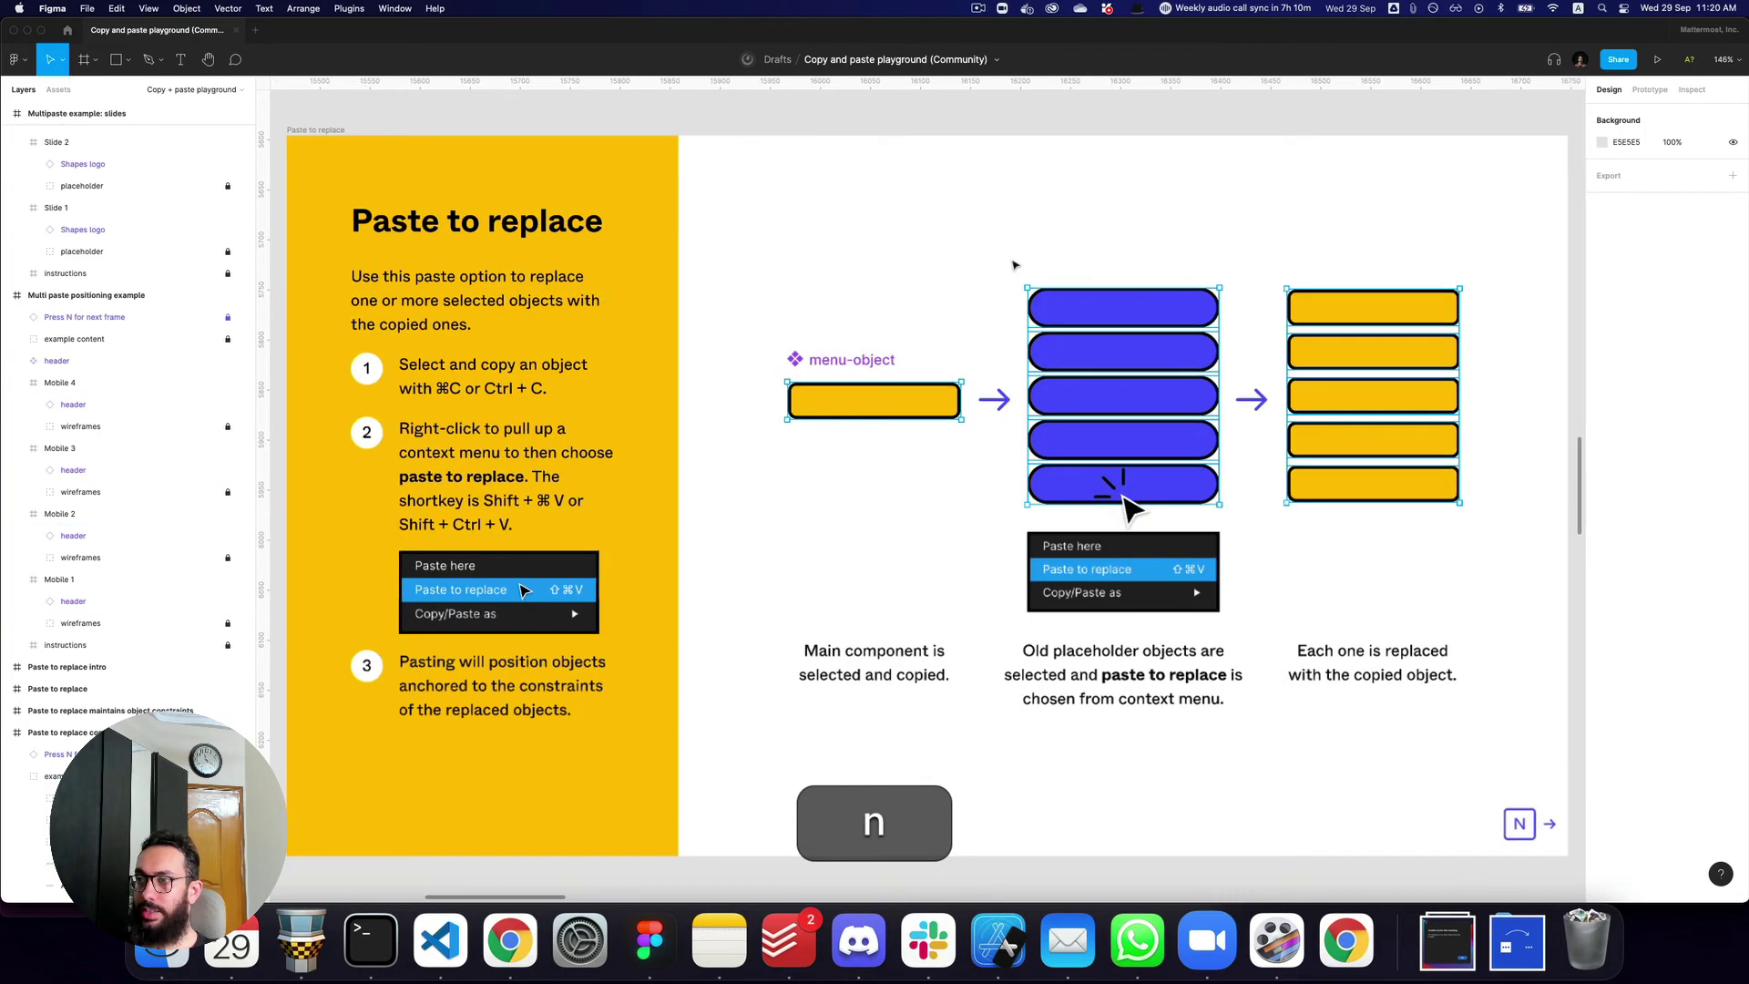
- Copy the yellow BUTTON on the multi paste example, then return and copy the NEW! star instead
{"action": "key", "text": "n"}
{"action": "key", "text": "n"}
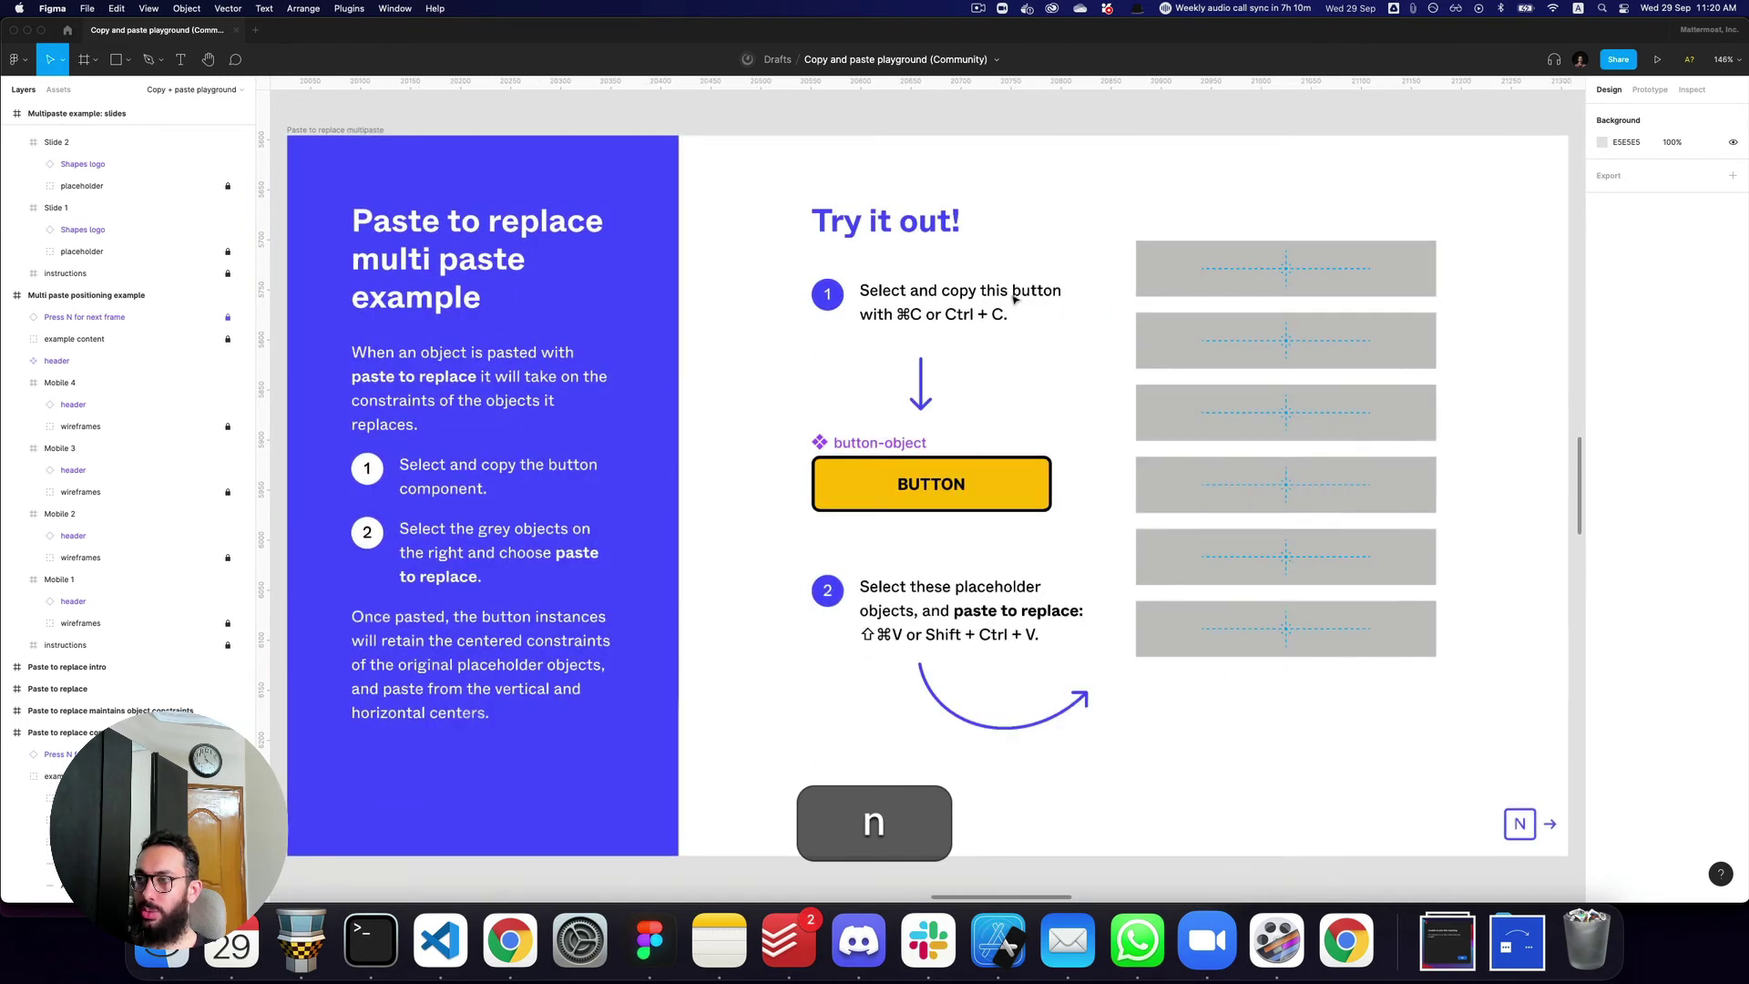
{"action": "left_click", "coordinate": [927, 478]}
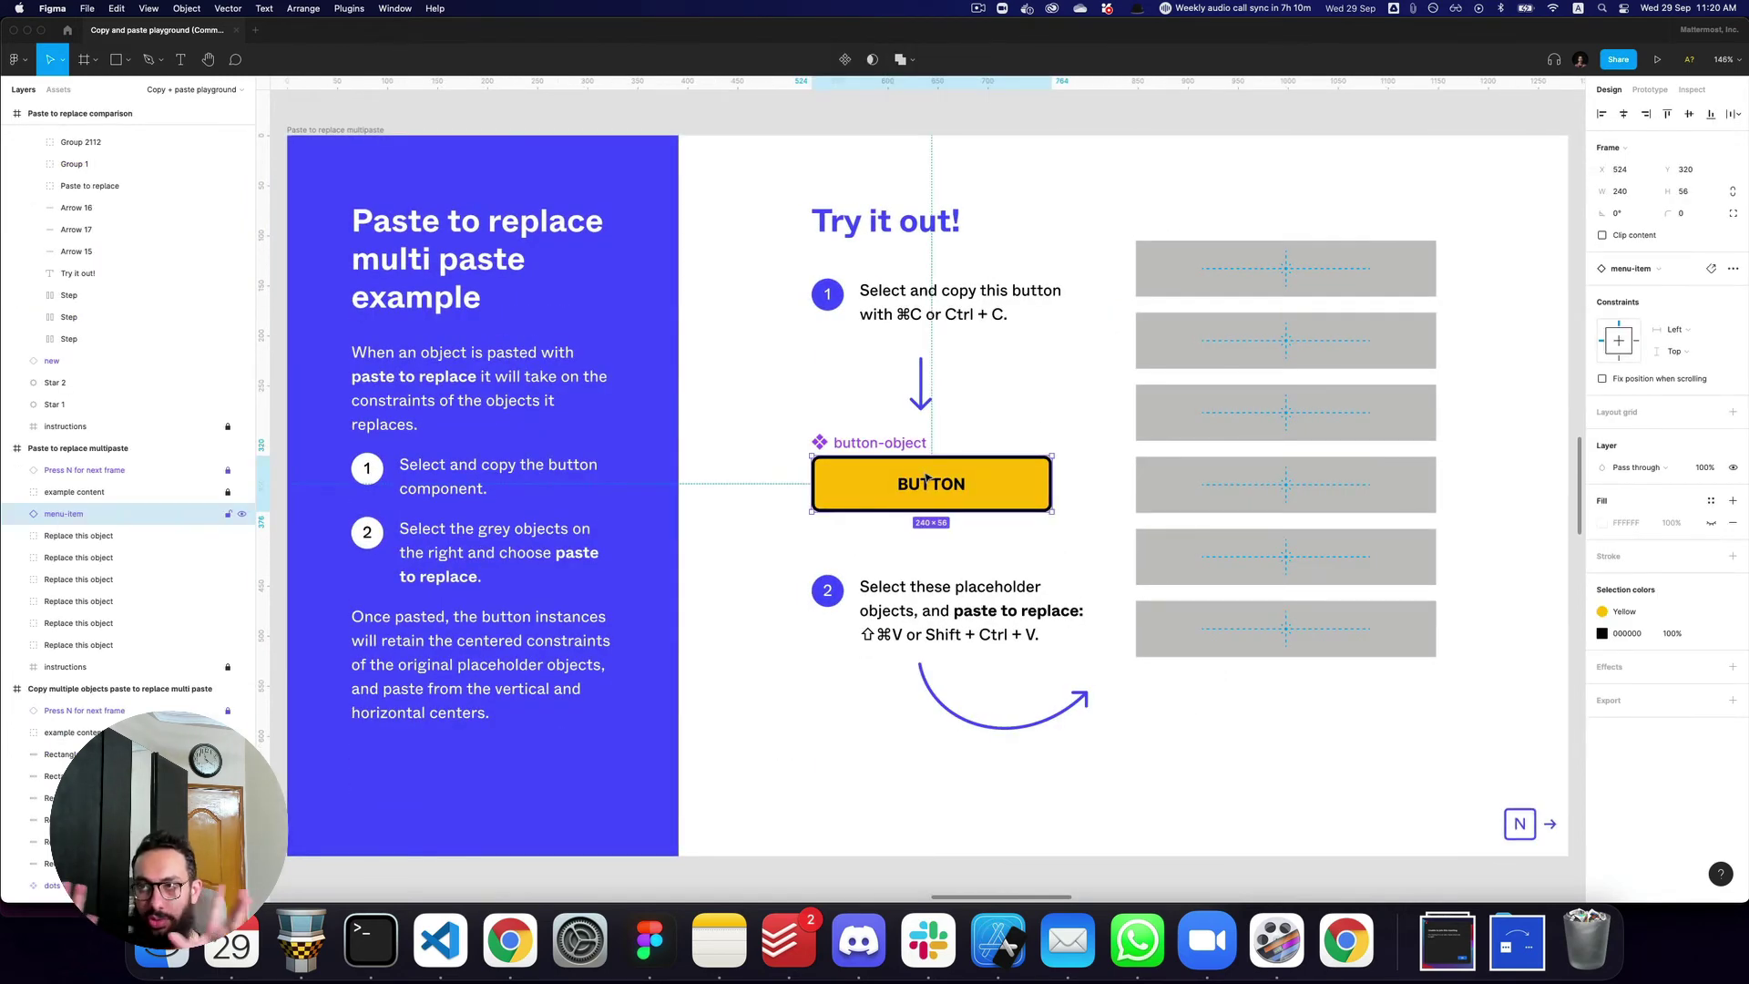
{"action": "key", "text": "super+c"}
{"action": "key", "text": "shift+super+c"}
{"action": "key", "text": "shift+n"}
{"action": "left_click", "coordinate": [1284, 309]}
{"action": "key", "text": "super+c"}
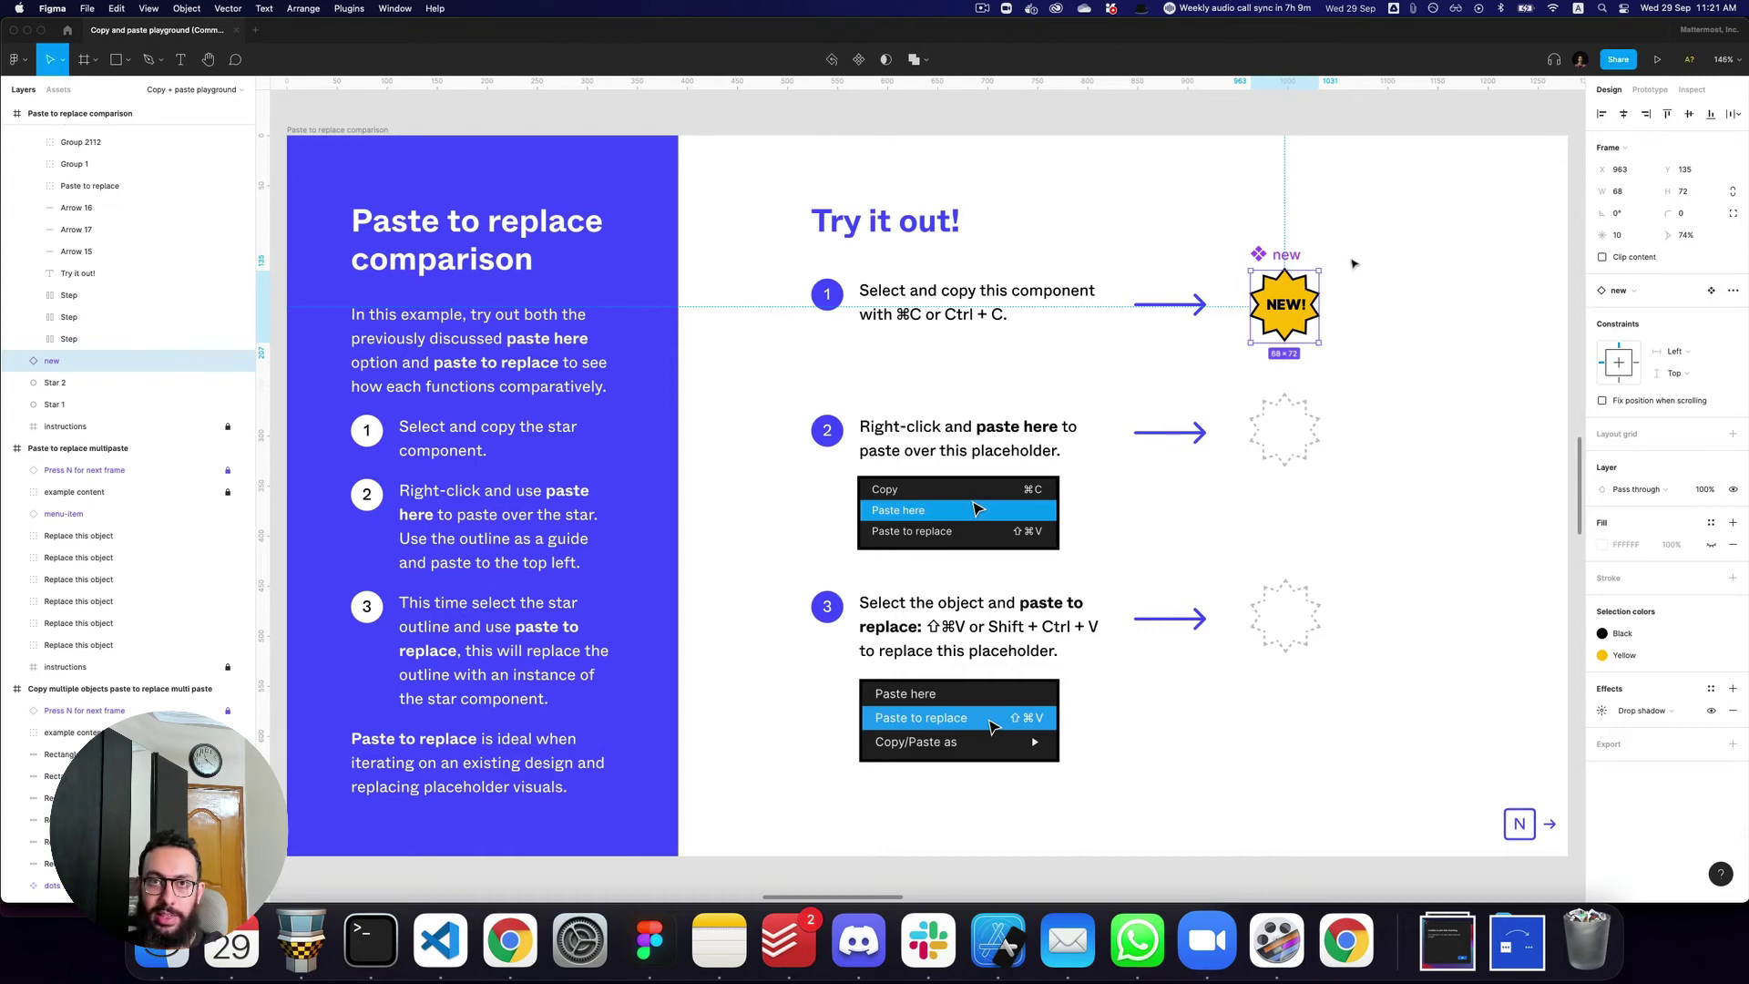
- Paste the NEW! star over the step-2 star placeholder
{"action": "key", "text": "super+c"}
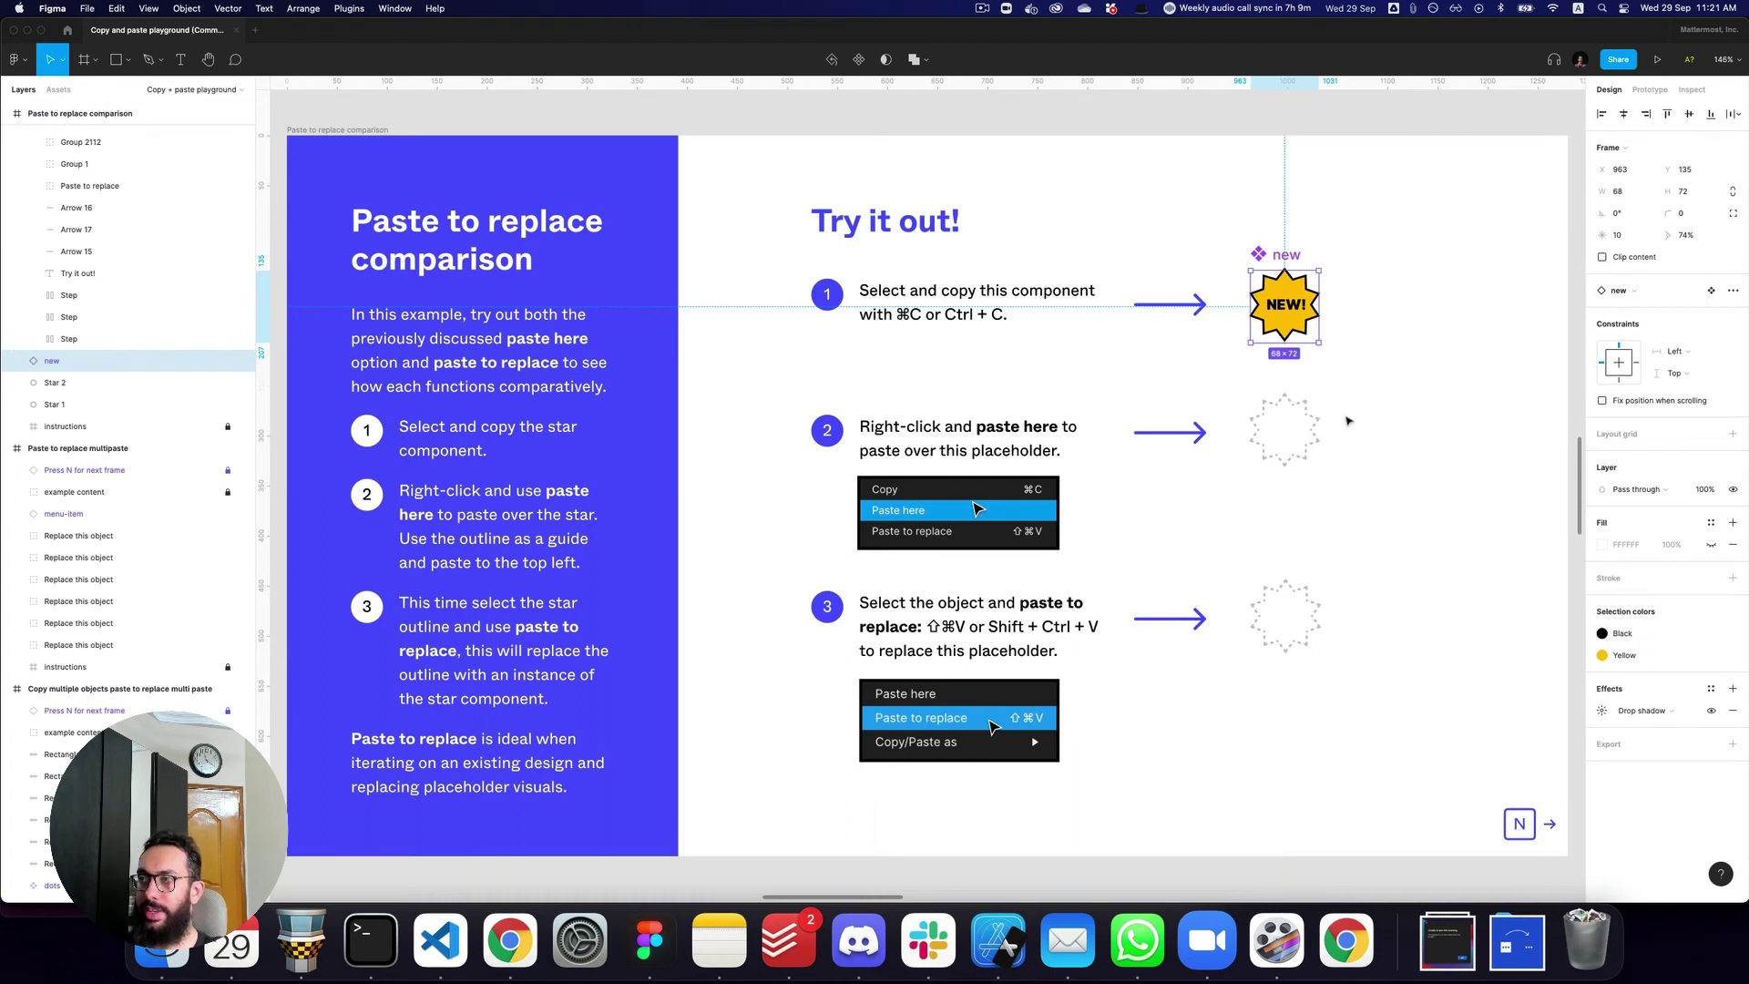
{"action": "left_click", "coordinate": [1313, 420]}
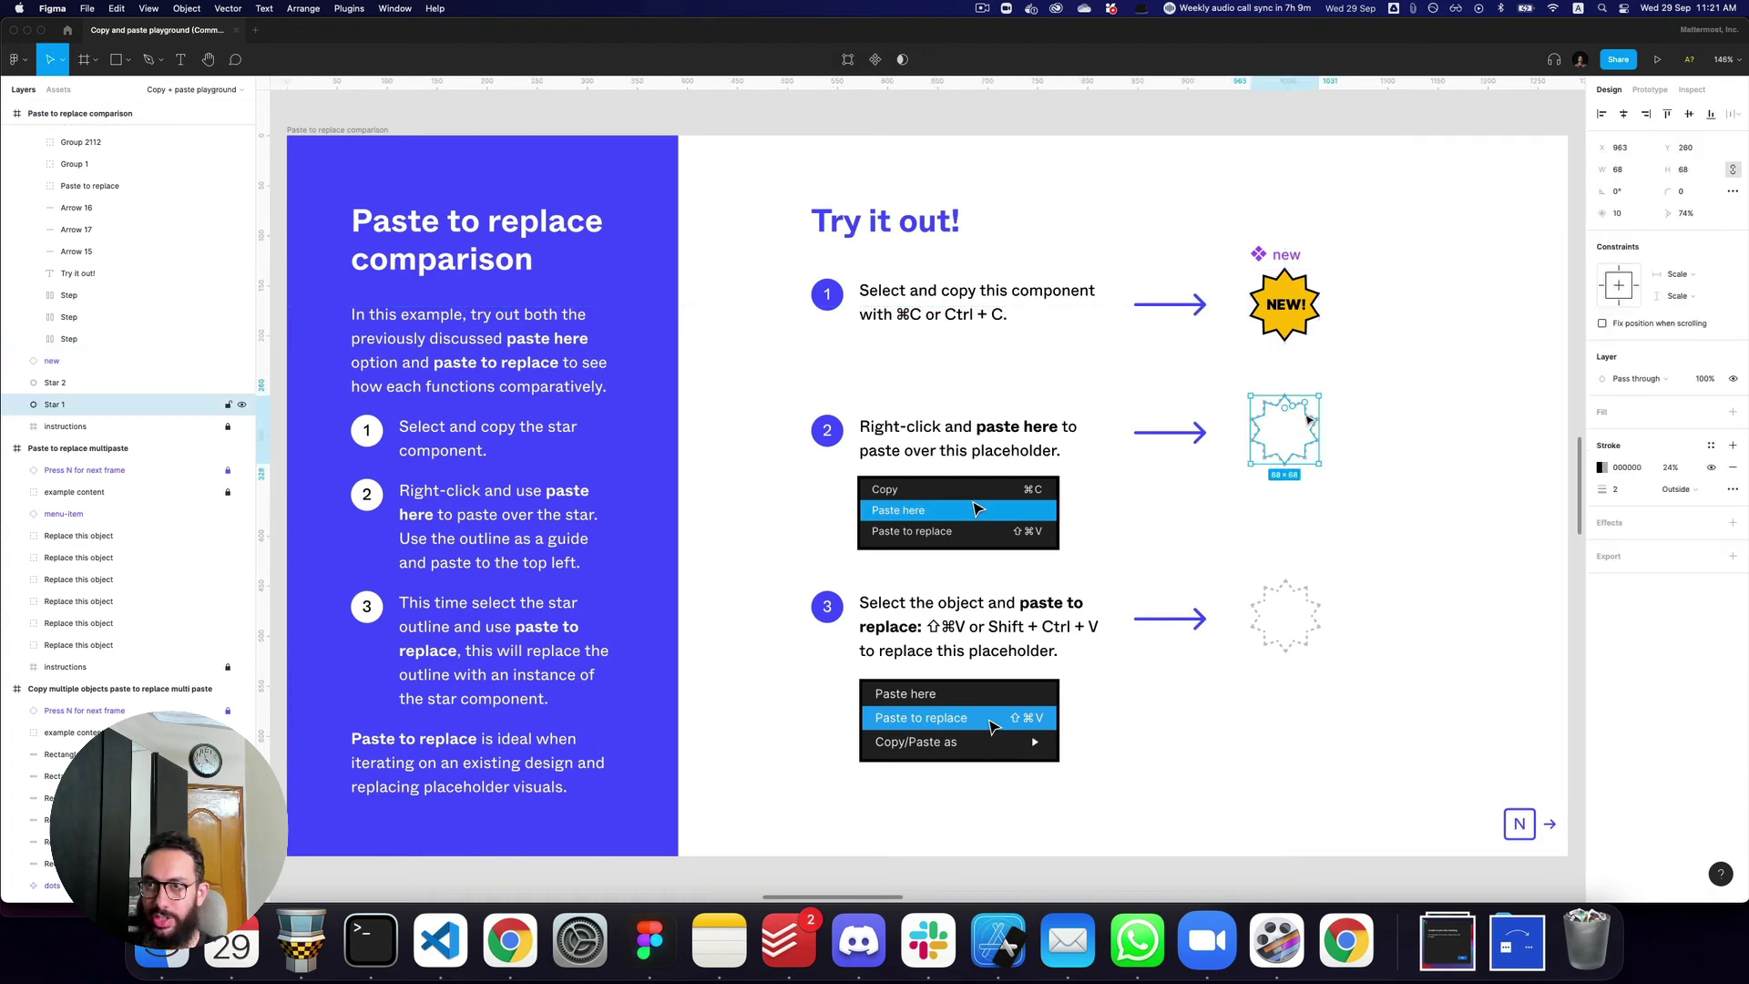
{"action": "right_click", "coordinate": [1286, 406]}
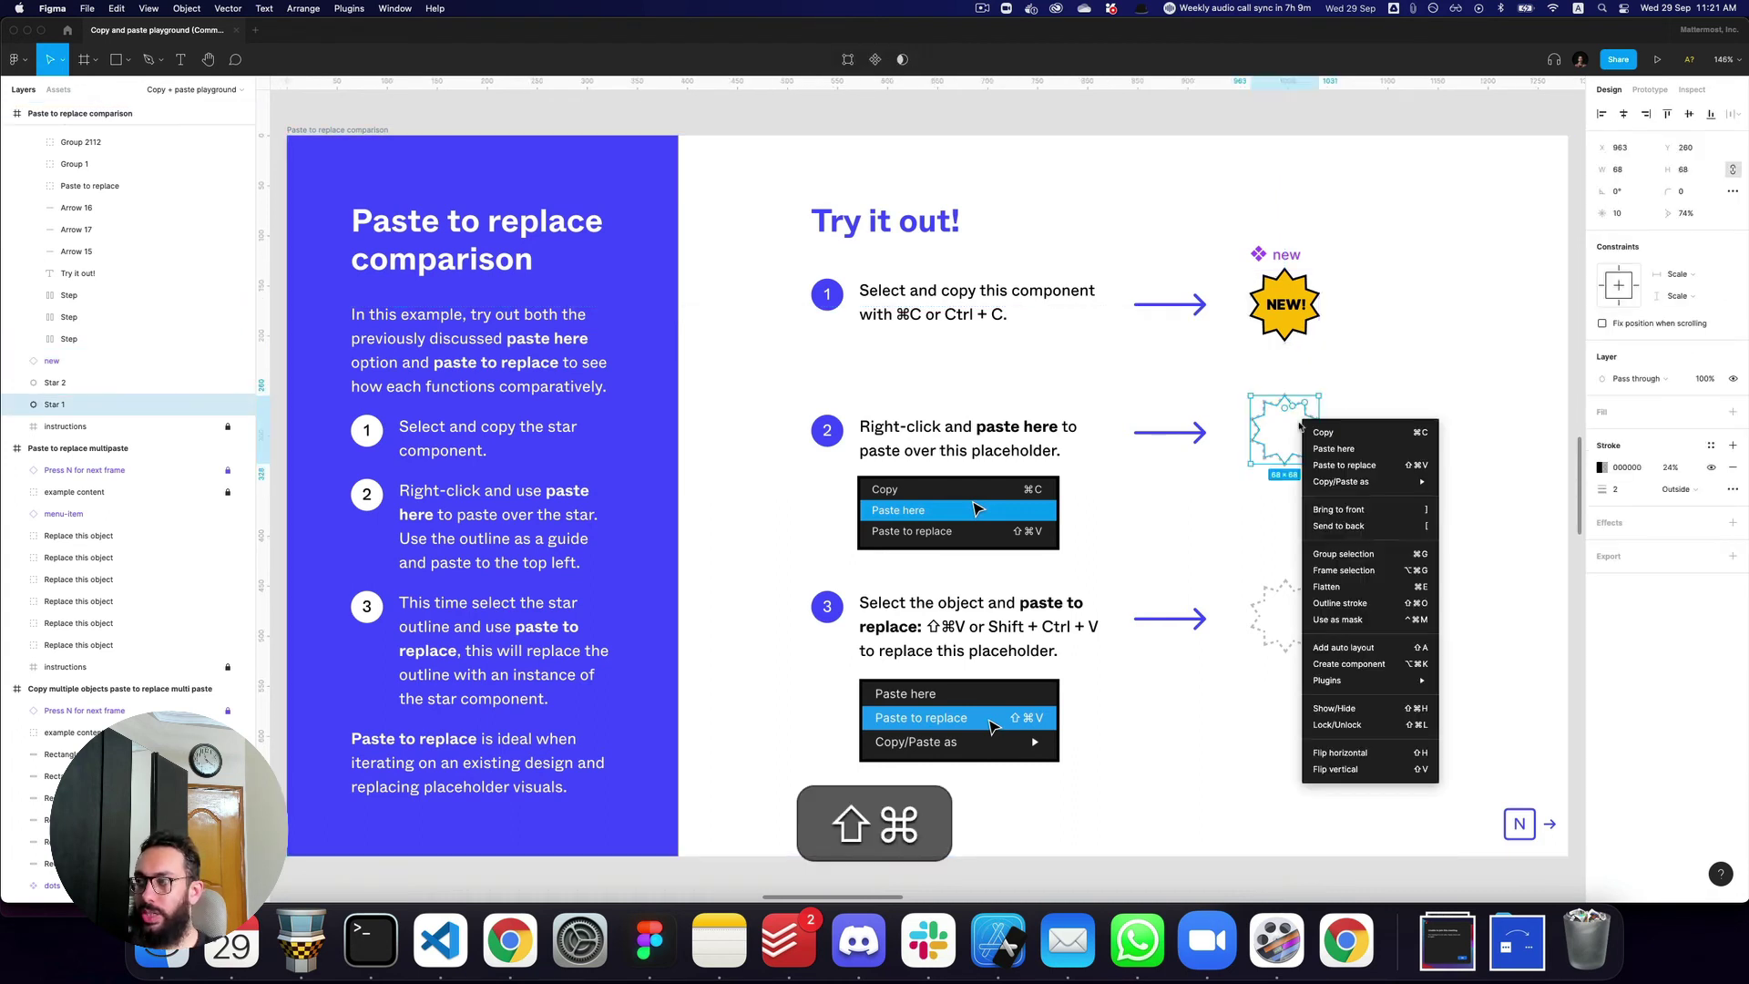
{"action": "left_click", "coordinate": [1379, 476]}
{"action": "key", "text": "shift+super+v"}
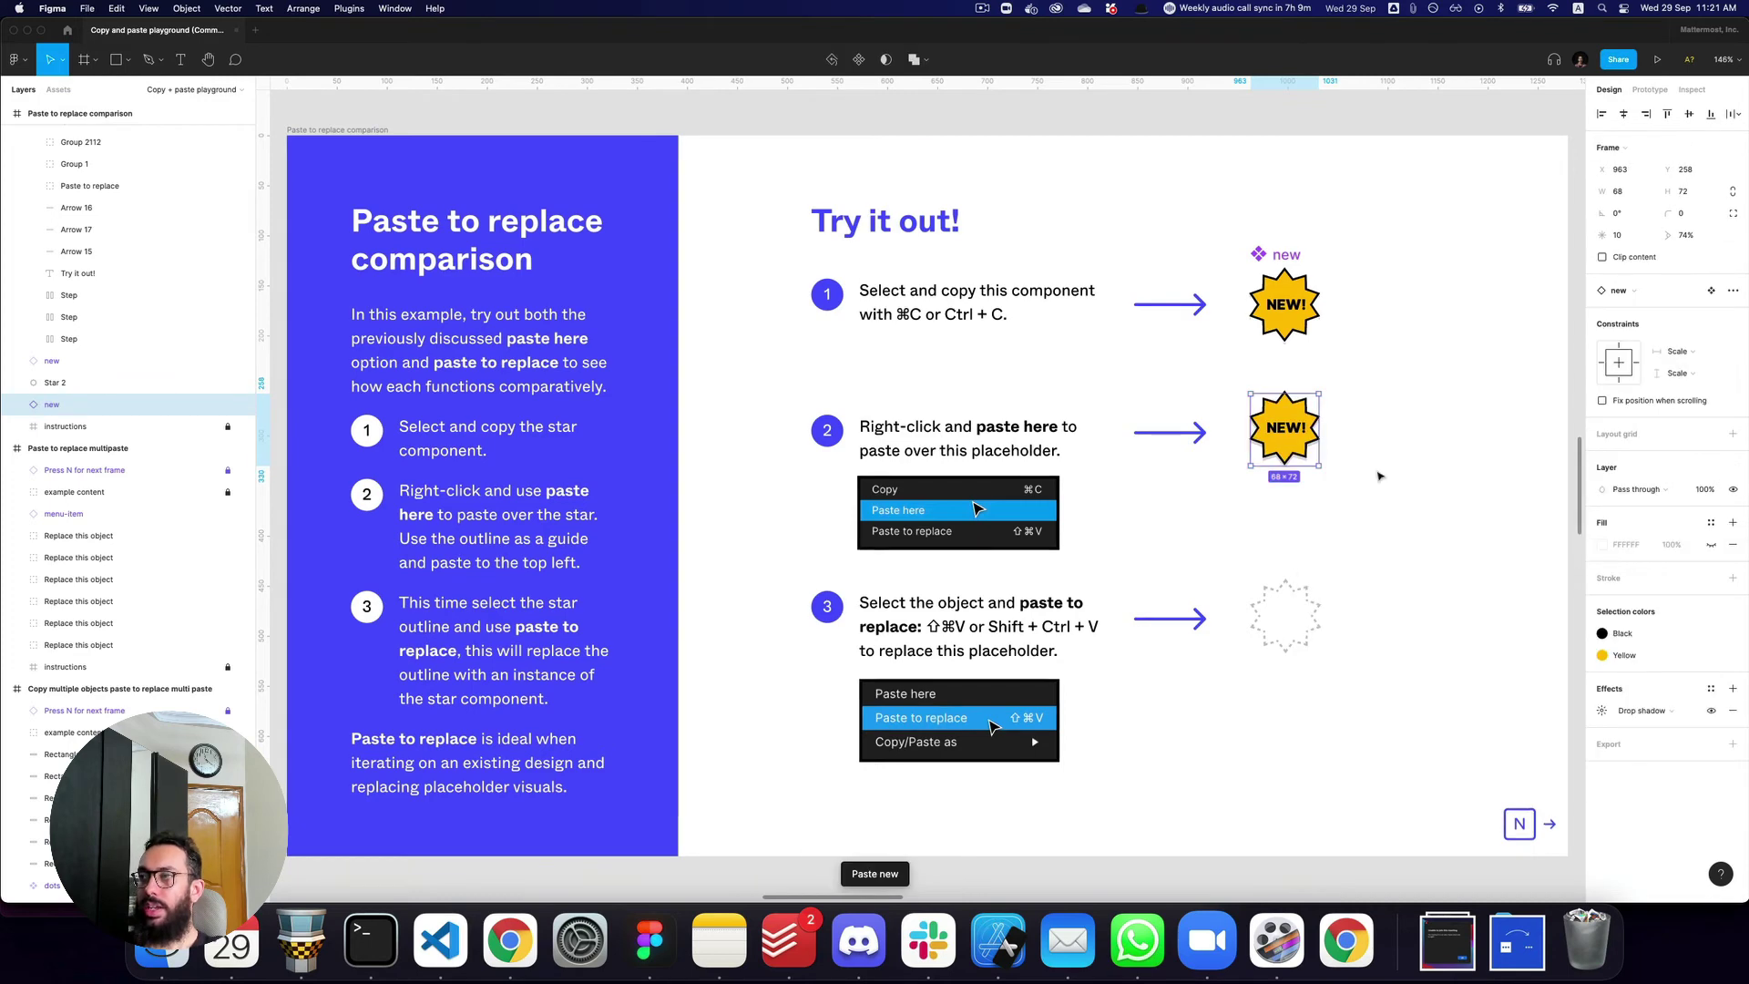
{"action": "key", "text": "super+z"}
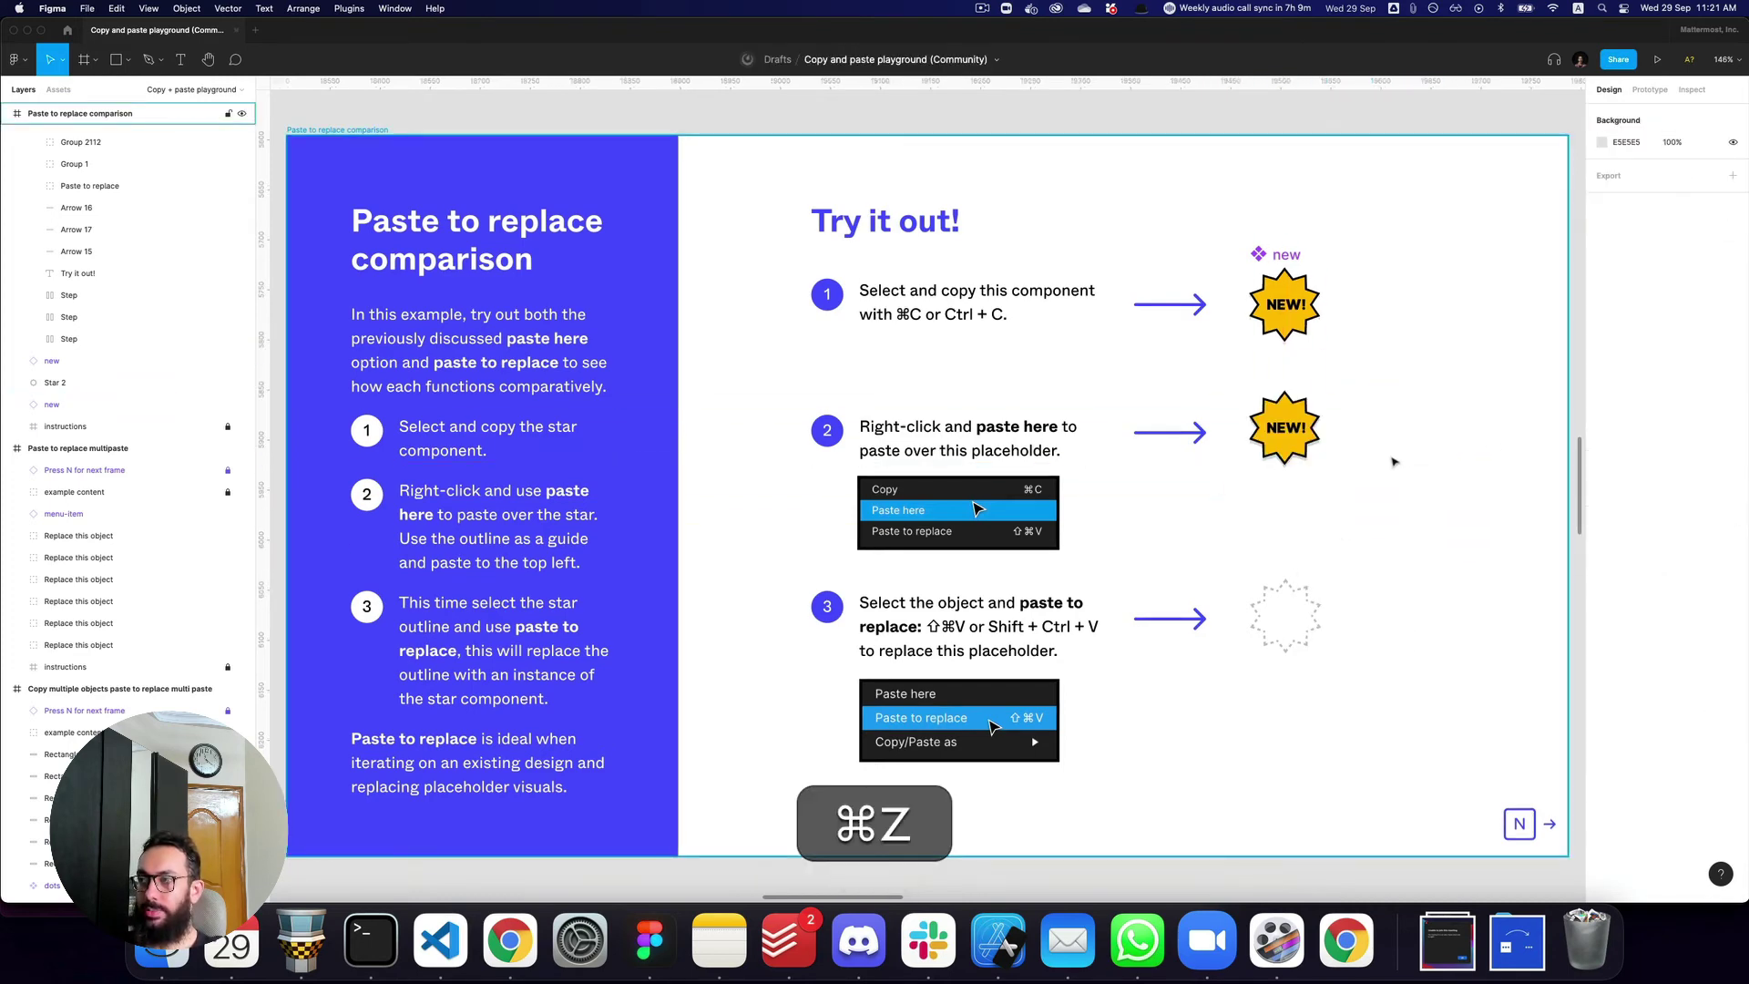
- Place another NEW! star just beside the step-3 dashed outline, then zoom out to the surrounding frames
{"action": "left_click", "coordinate": [1279, 627]}
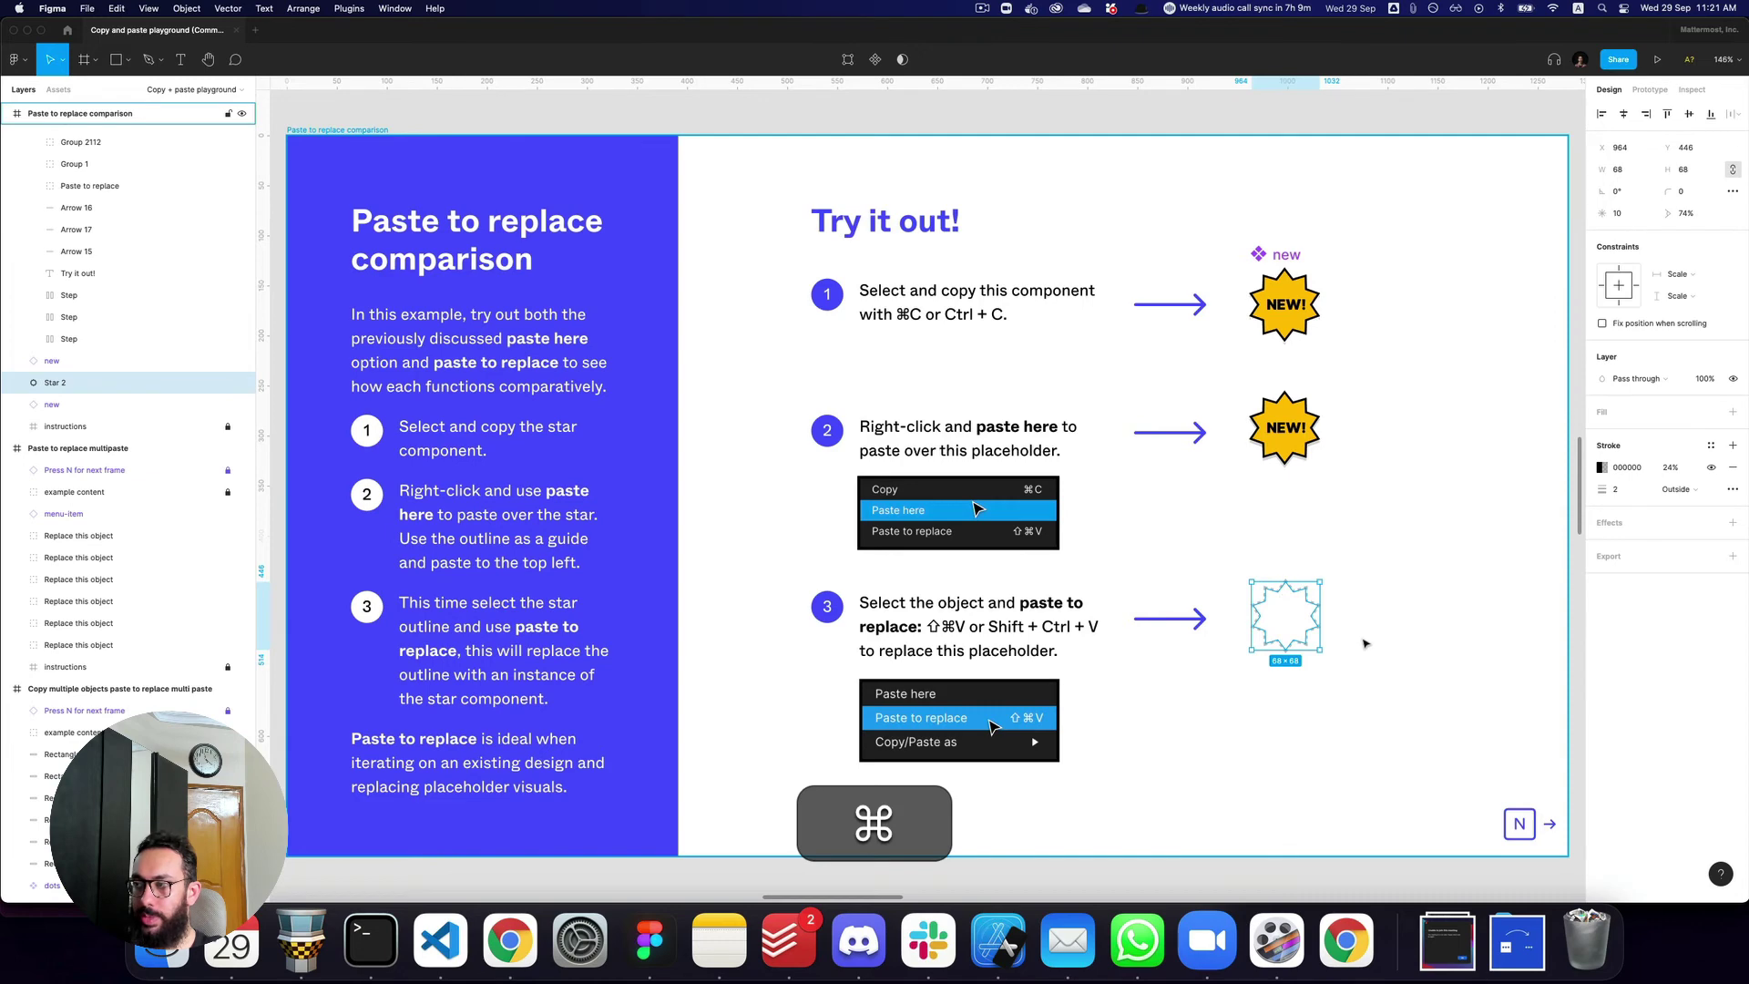
{"action": "key", "text": "super+v"}
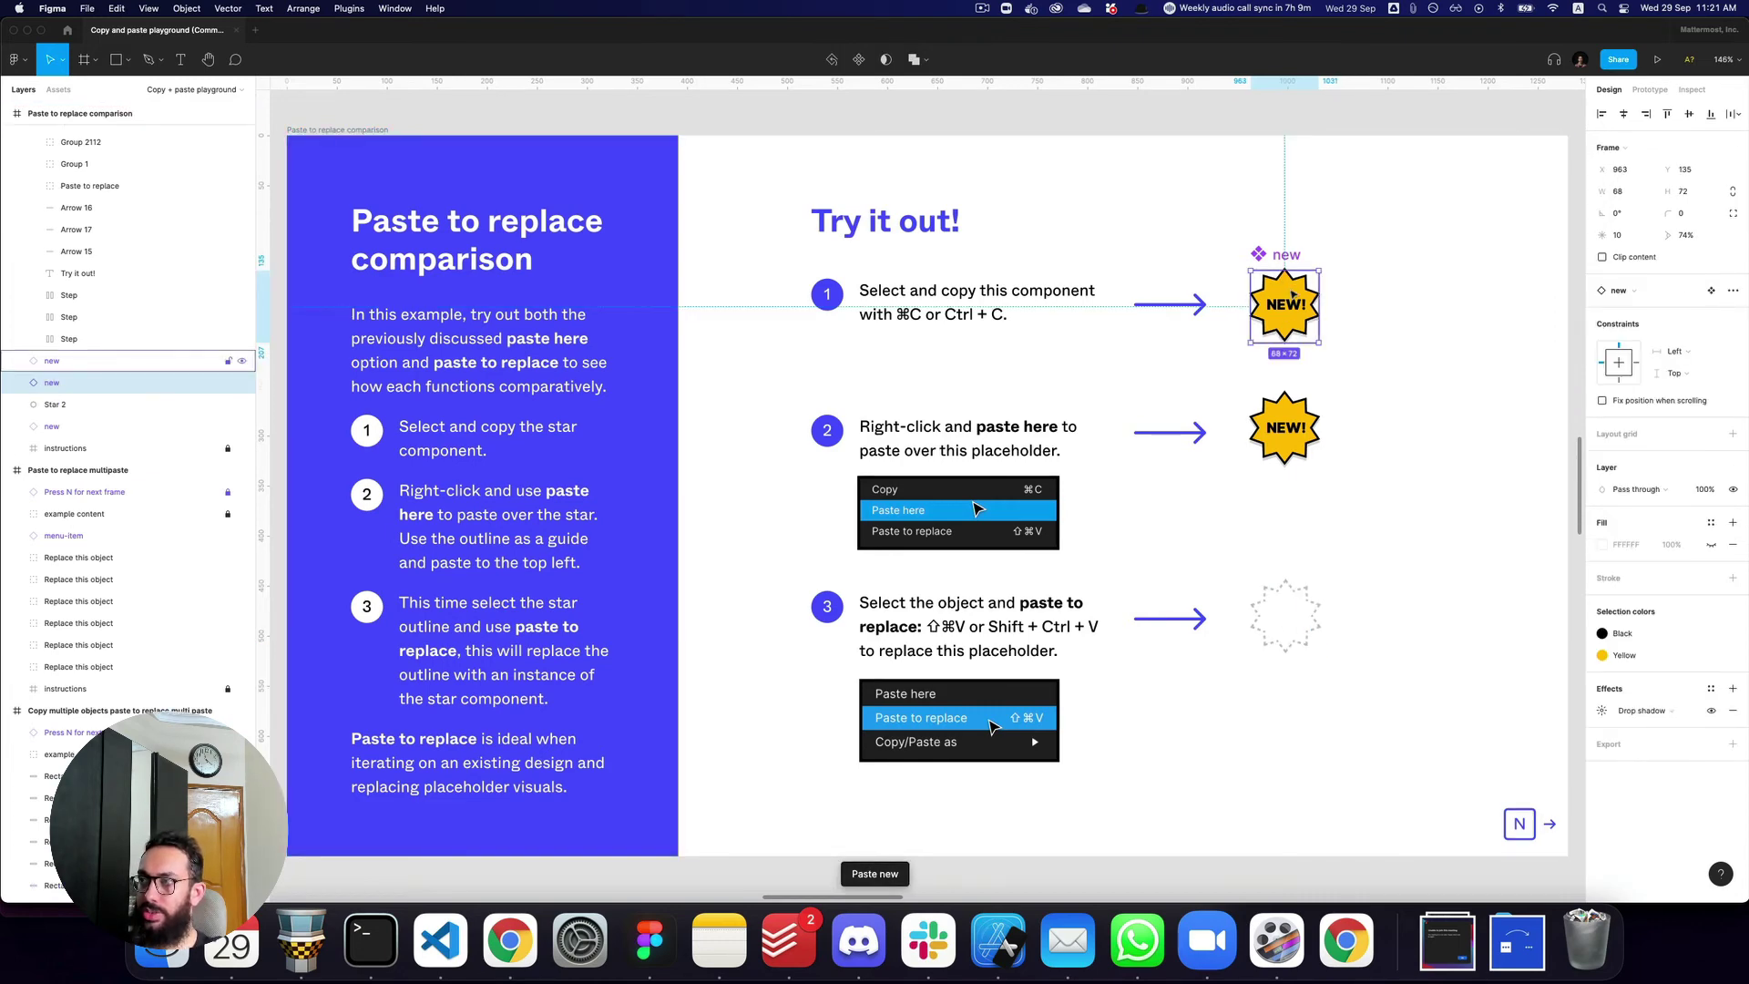
{"action": "key", "text": "super+z"}
{"action": "right_click", "coordinate": [1240, 578]}
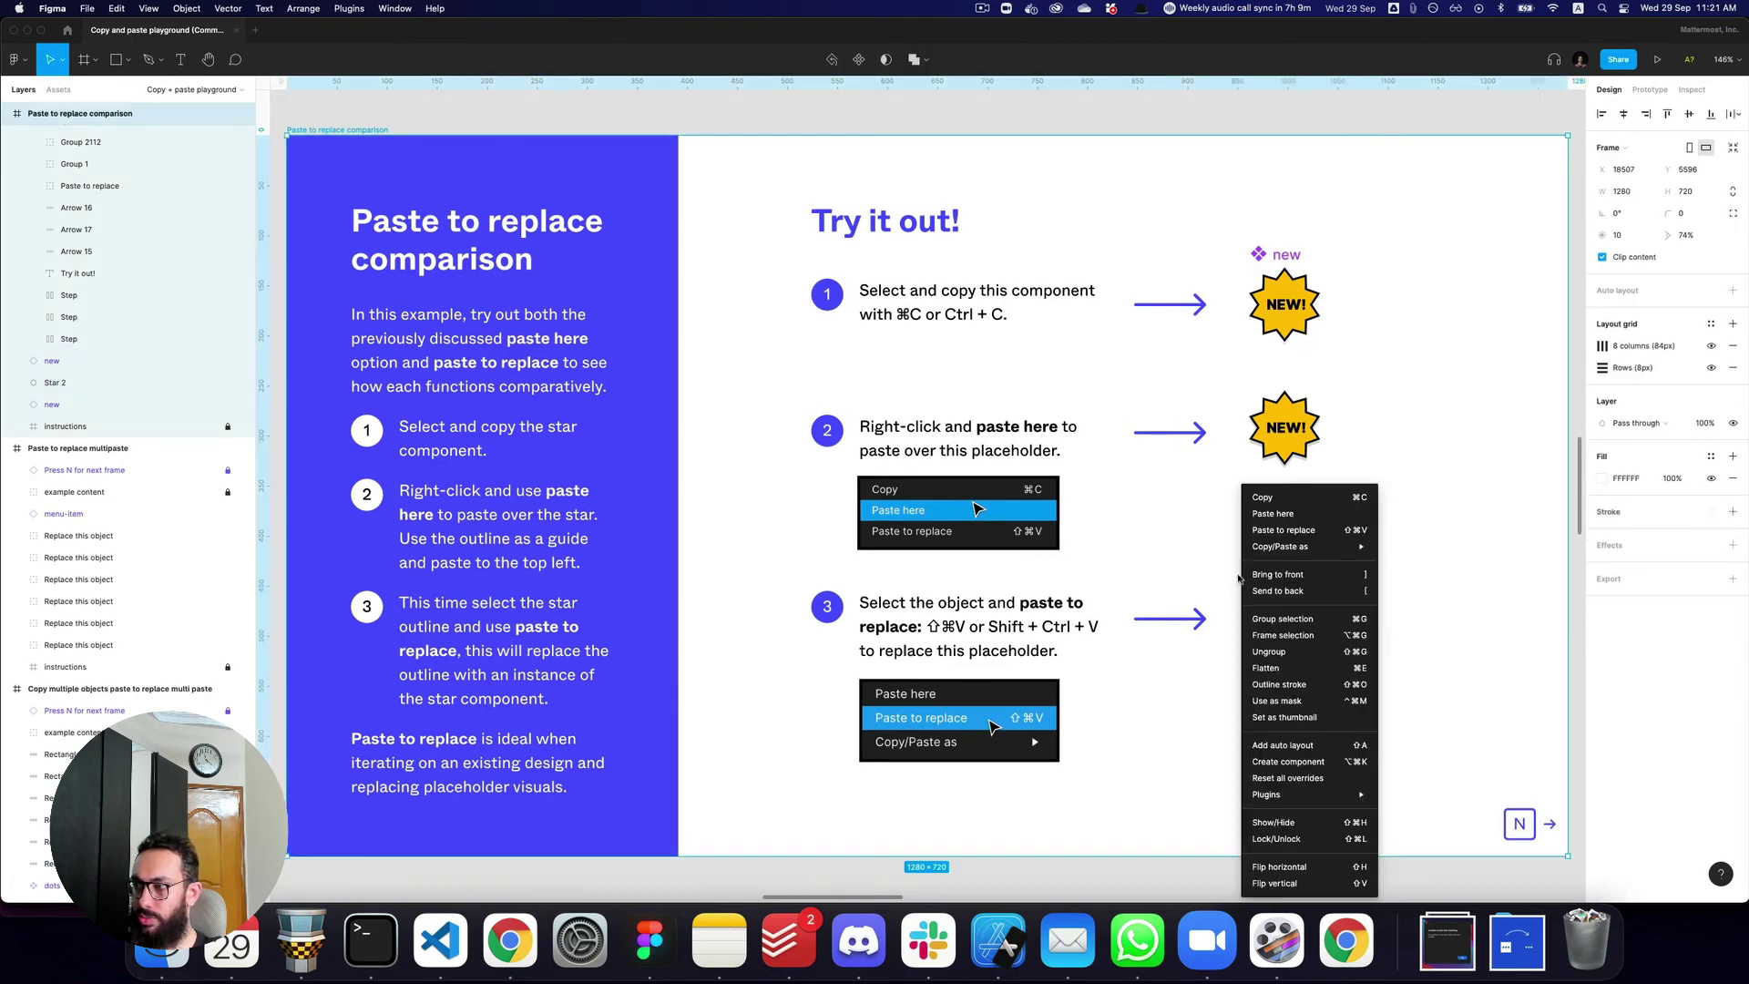
{"action": "left_click", "coordinate": [1275, 514]}
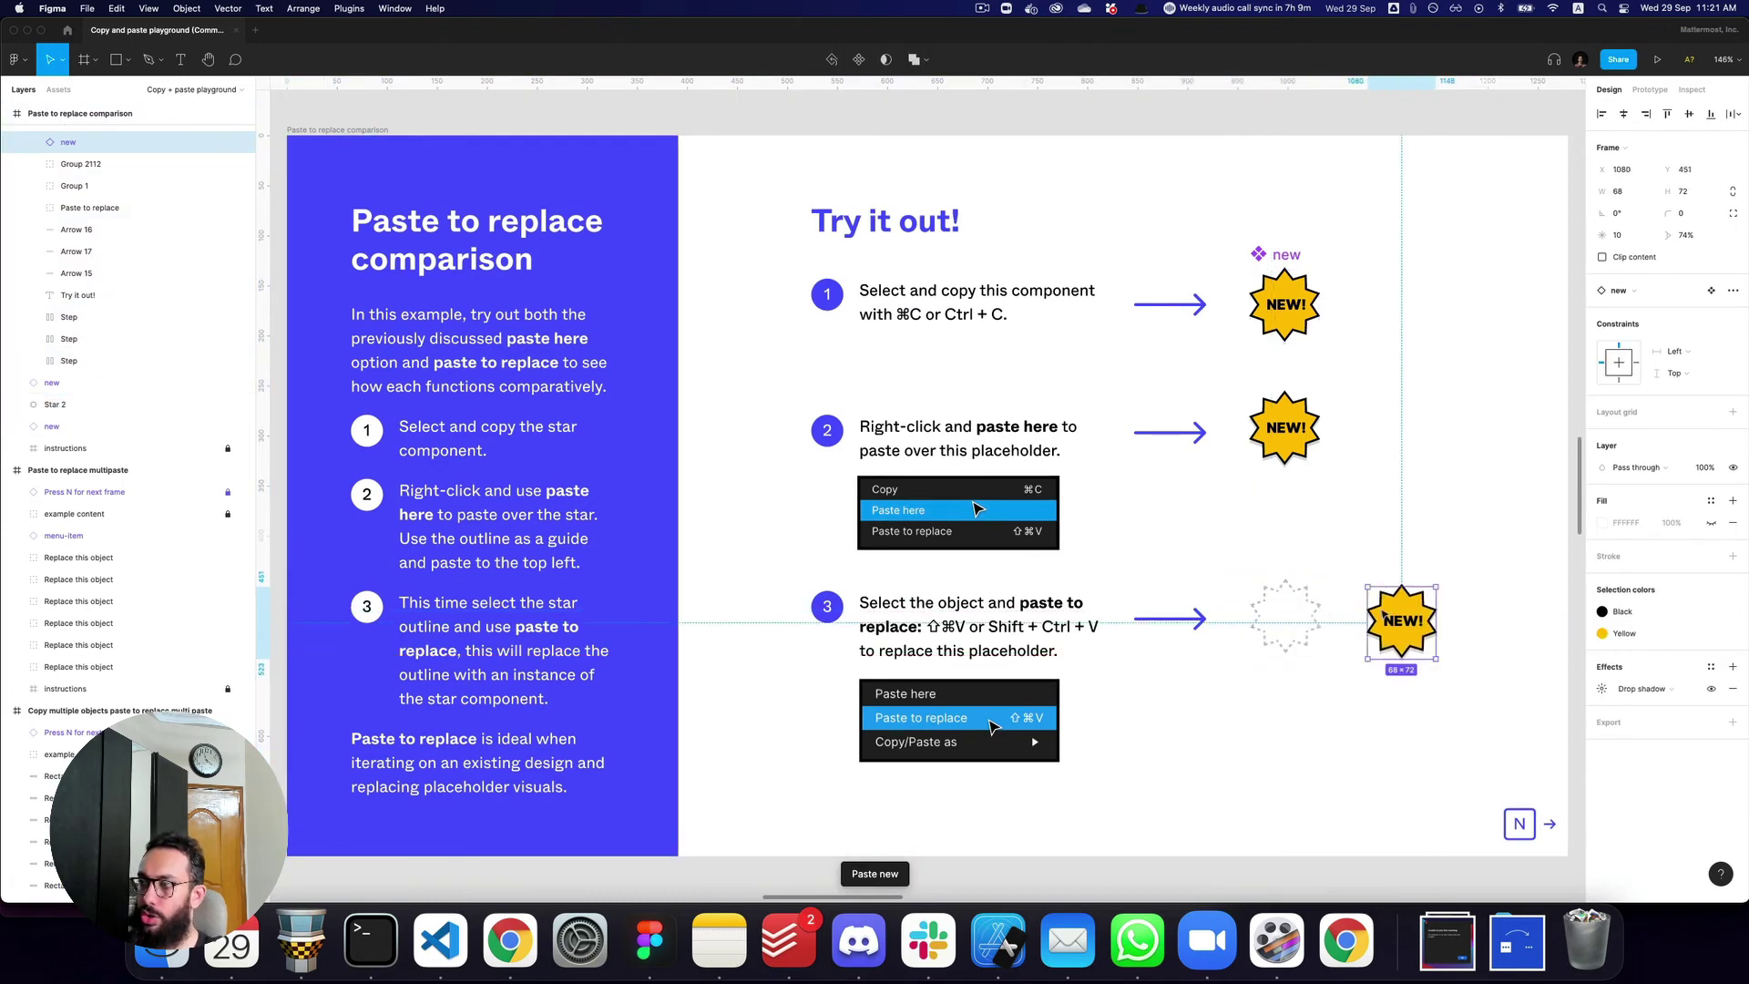
{"action": "key", "text": "z"}
{"action": "scroll", "coordinate": [1331, 617], "scroll_direction": "down", "scroll_amount": 5}
{"action": "scroll", "coordinate": [1332, 619], "scroll_direction": "right", "scroll_amount": 5}
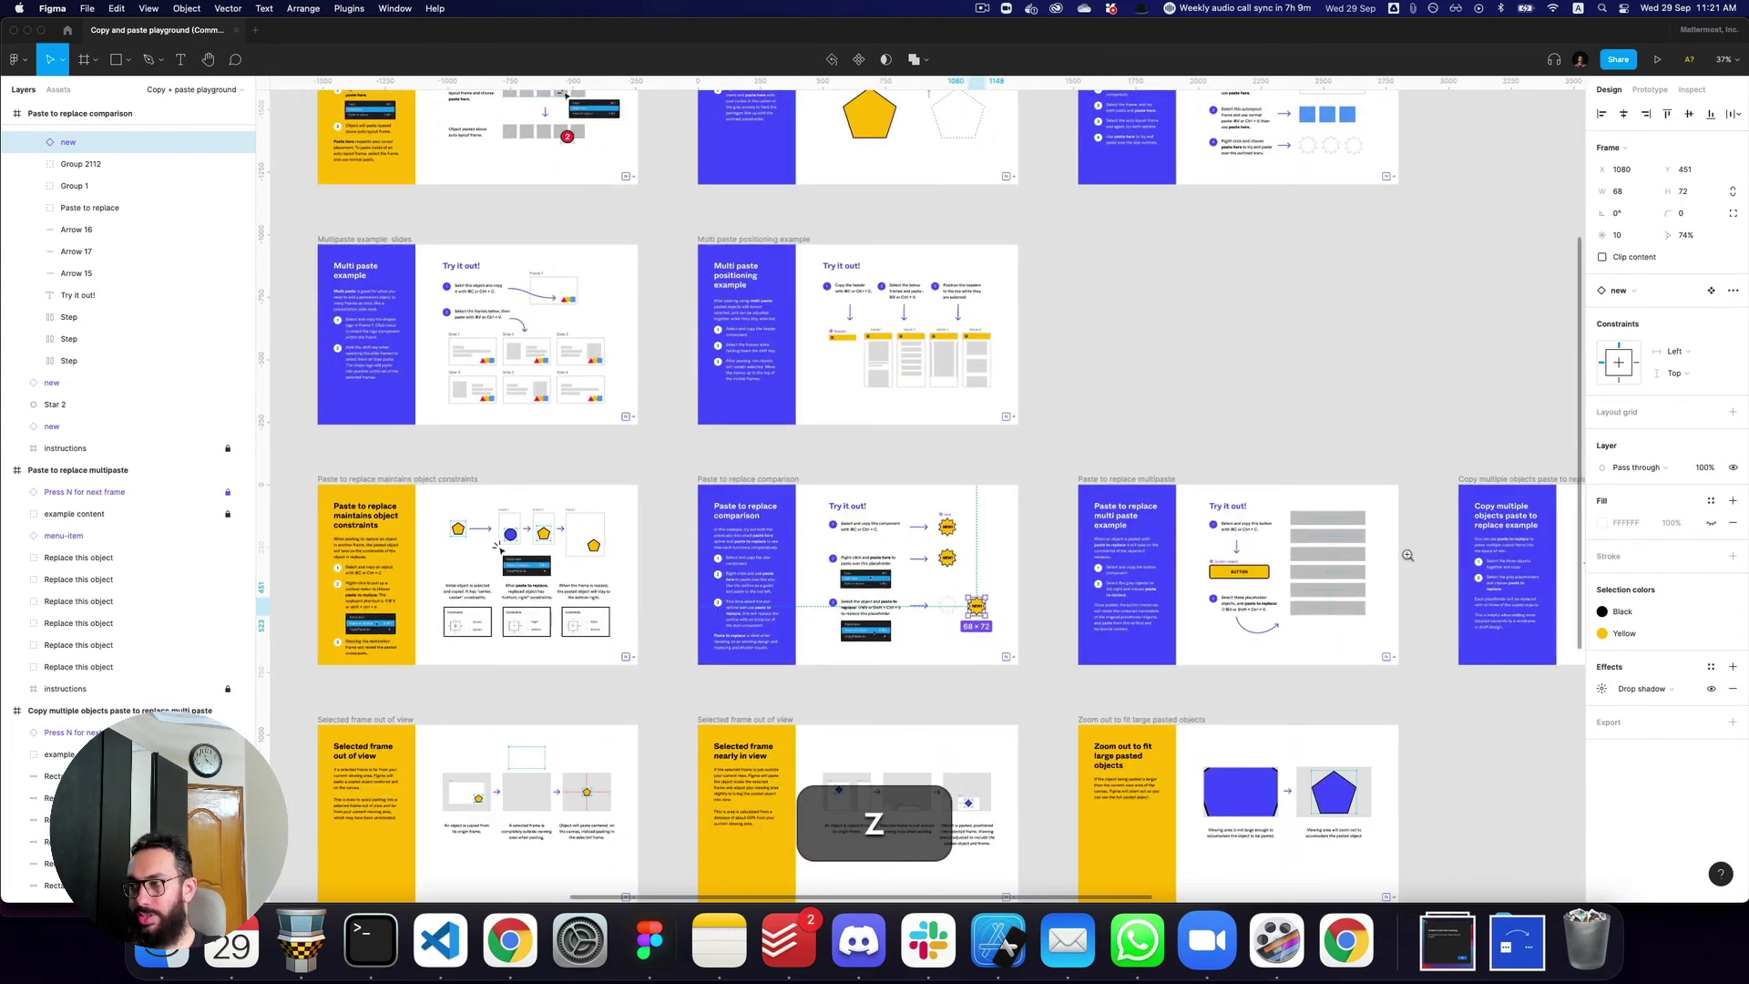
- Copy the button-object and paste it over all six grey placeholders on the multi-paste slide, replacing them
{"action": "scroll", "coordinate": [880, 690], "scroll_direction": "up", "scroll_amount": 5}
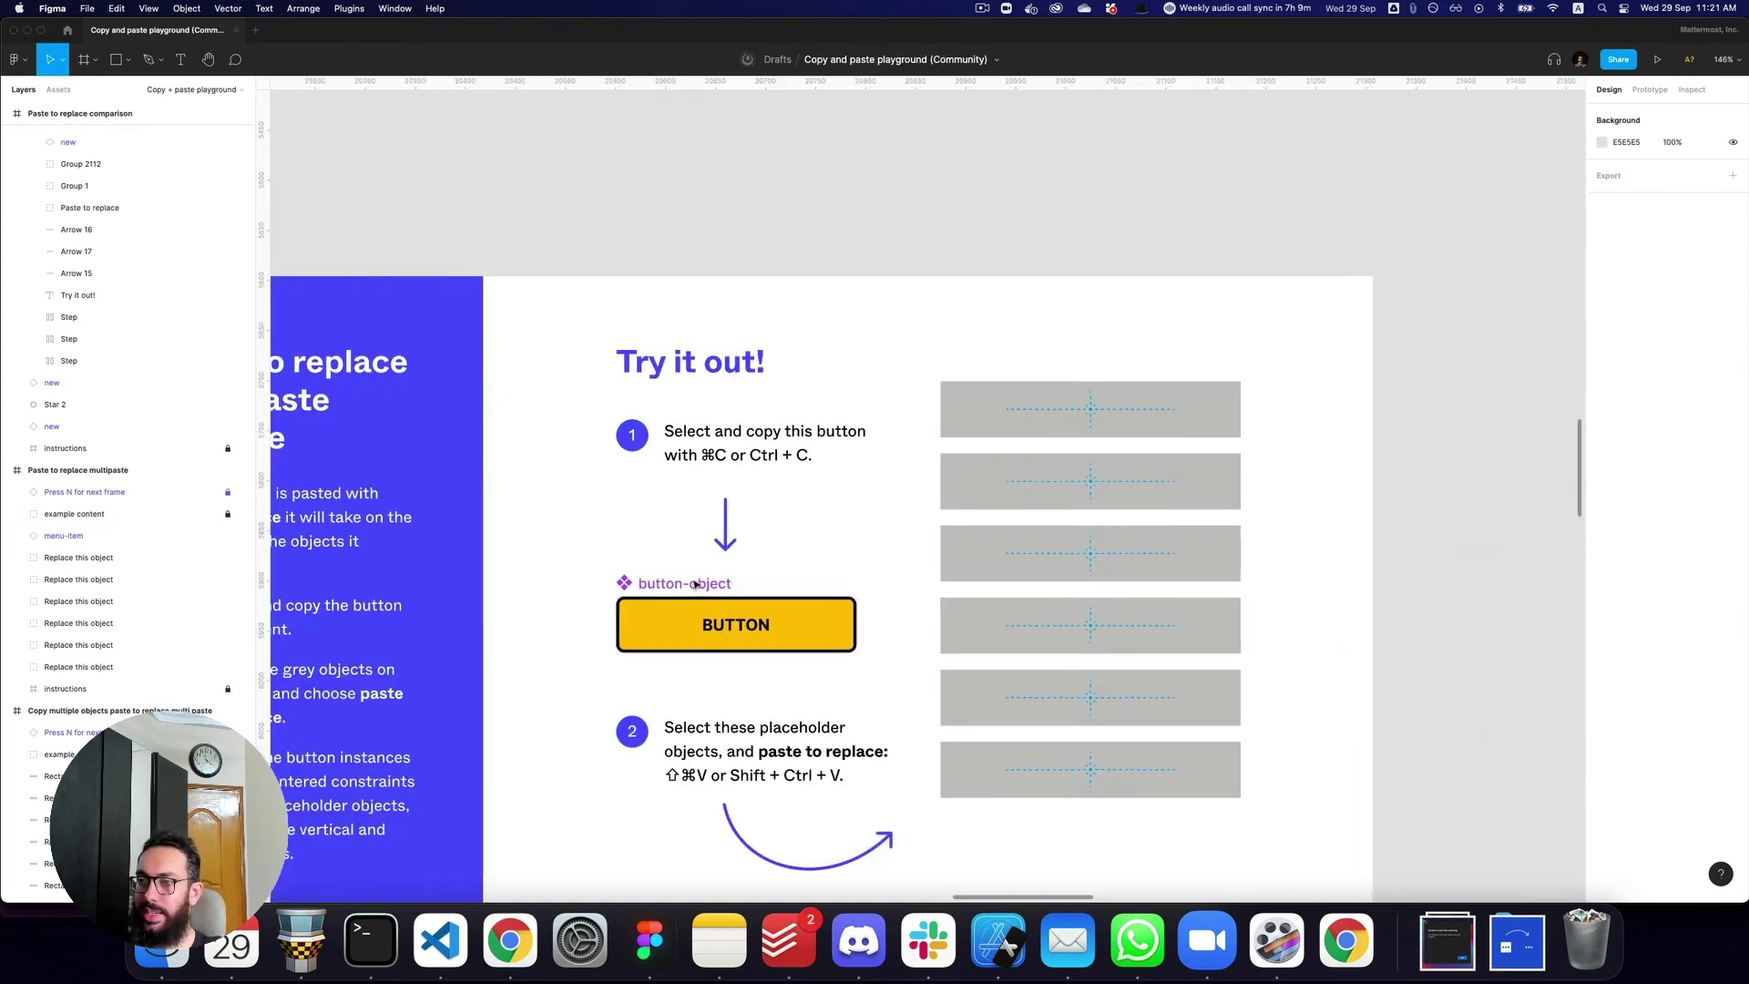
{"action": "left_click", "coordinate": [777, 635]}
{"action": "key", "text": "cmd+c"}
{"action": "left_click_drag", "start_coordinate": [1136, 845], "coordinate": [1099, 343]}
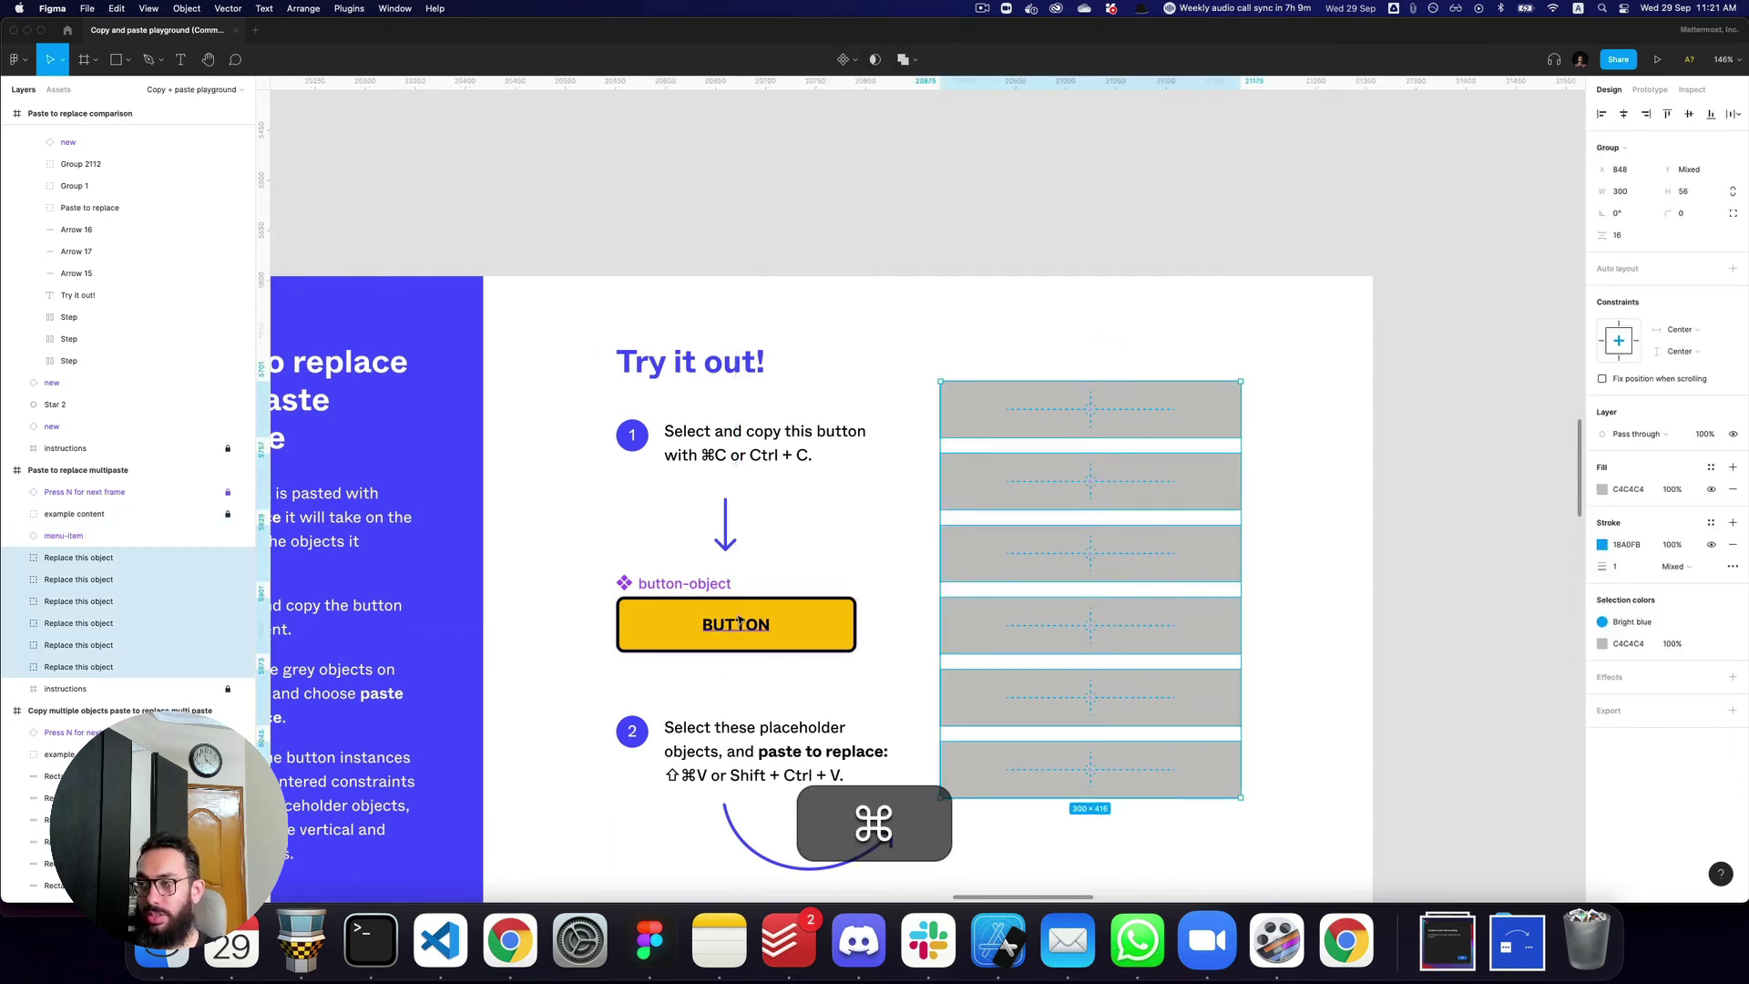
{"action": "key", "text": "cmd+shift+v"}
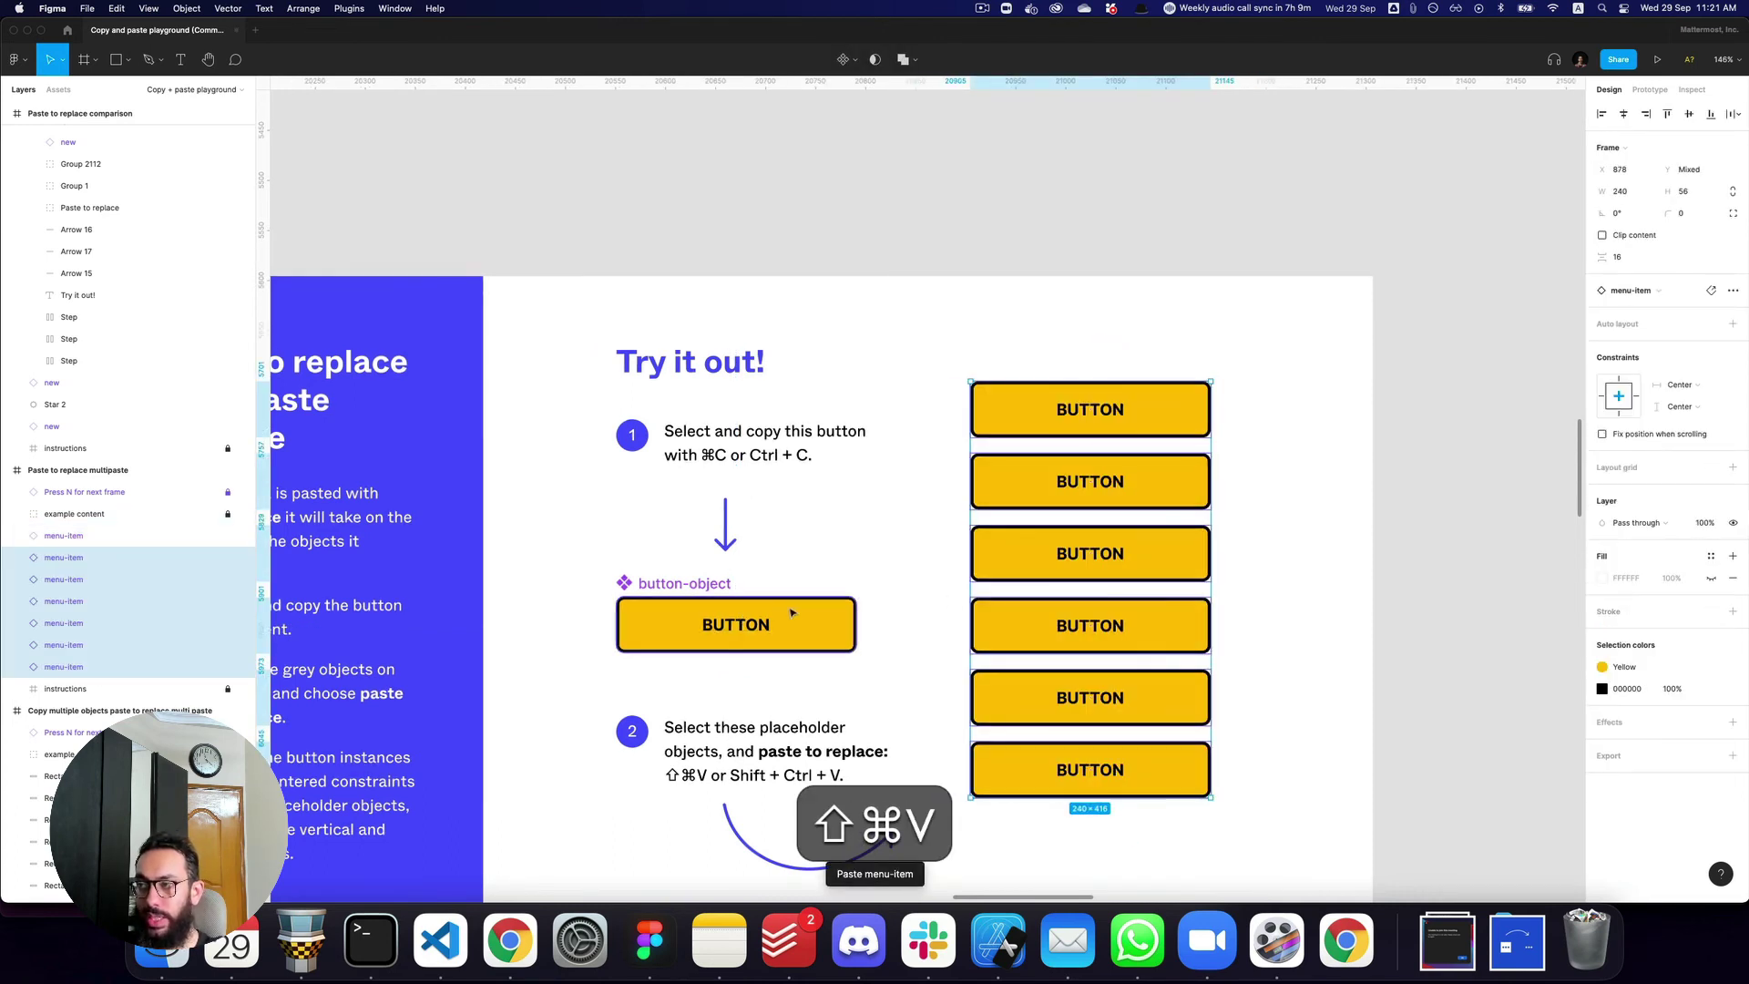
{"action": "key", "text": "z"}
{"action": "left_click", "coordinate": [1038, 464], "text": "alt"}
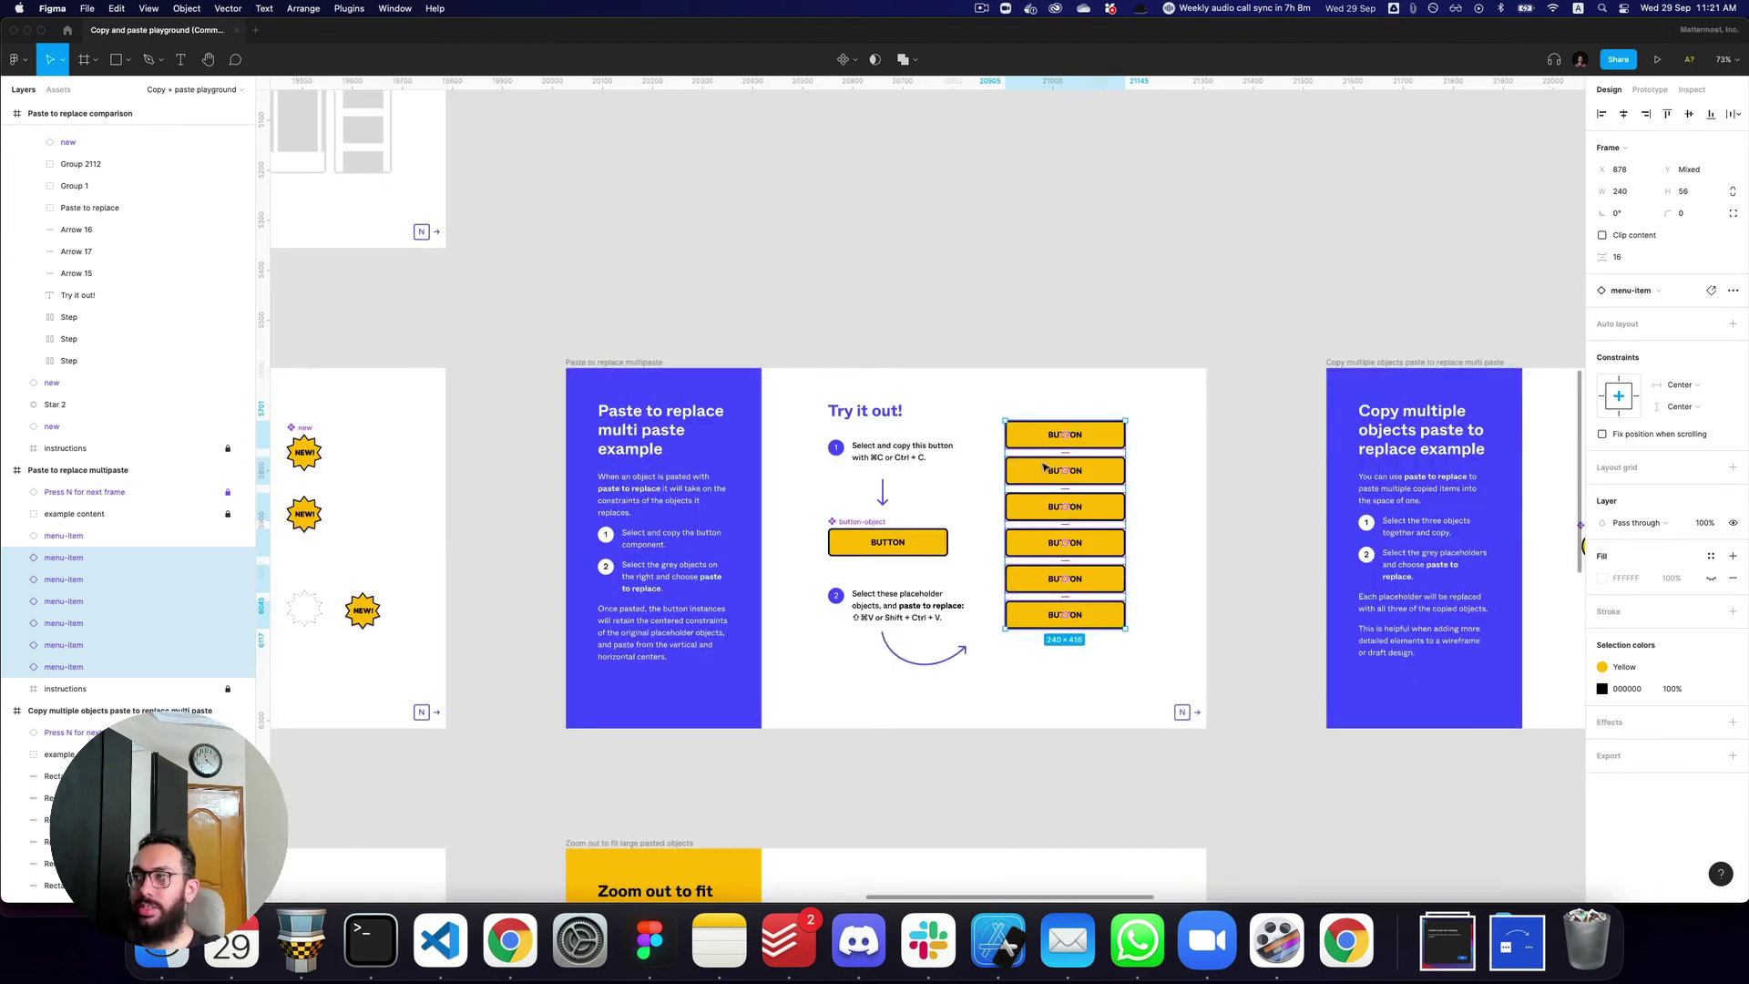
- On the next slide, copy the avatar, chat and dots components together
{"action": "key", "text": "n"}
{"action": "key", "text": "z"}
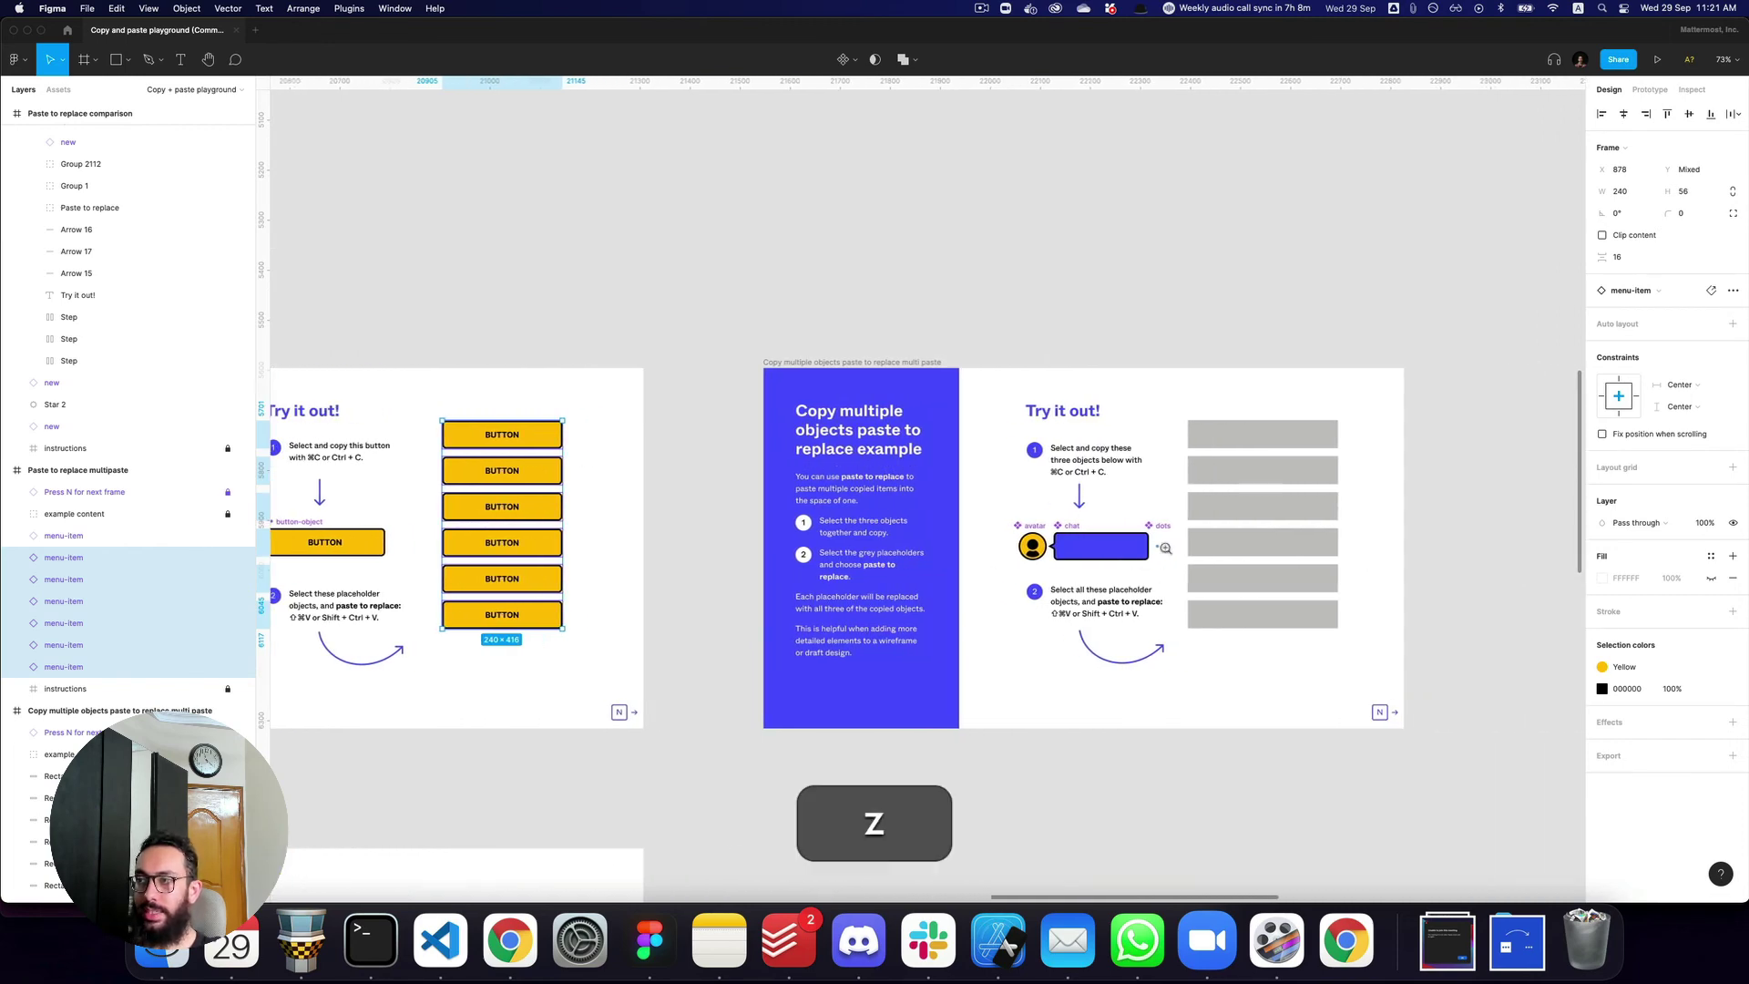
{"action": "left_click", "coordinate": [1171, 555]}
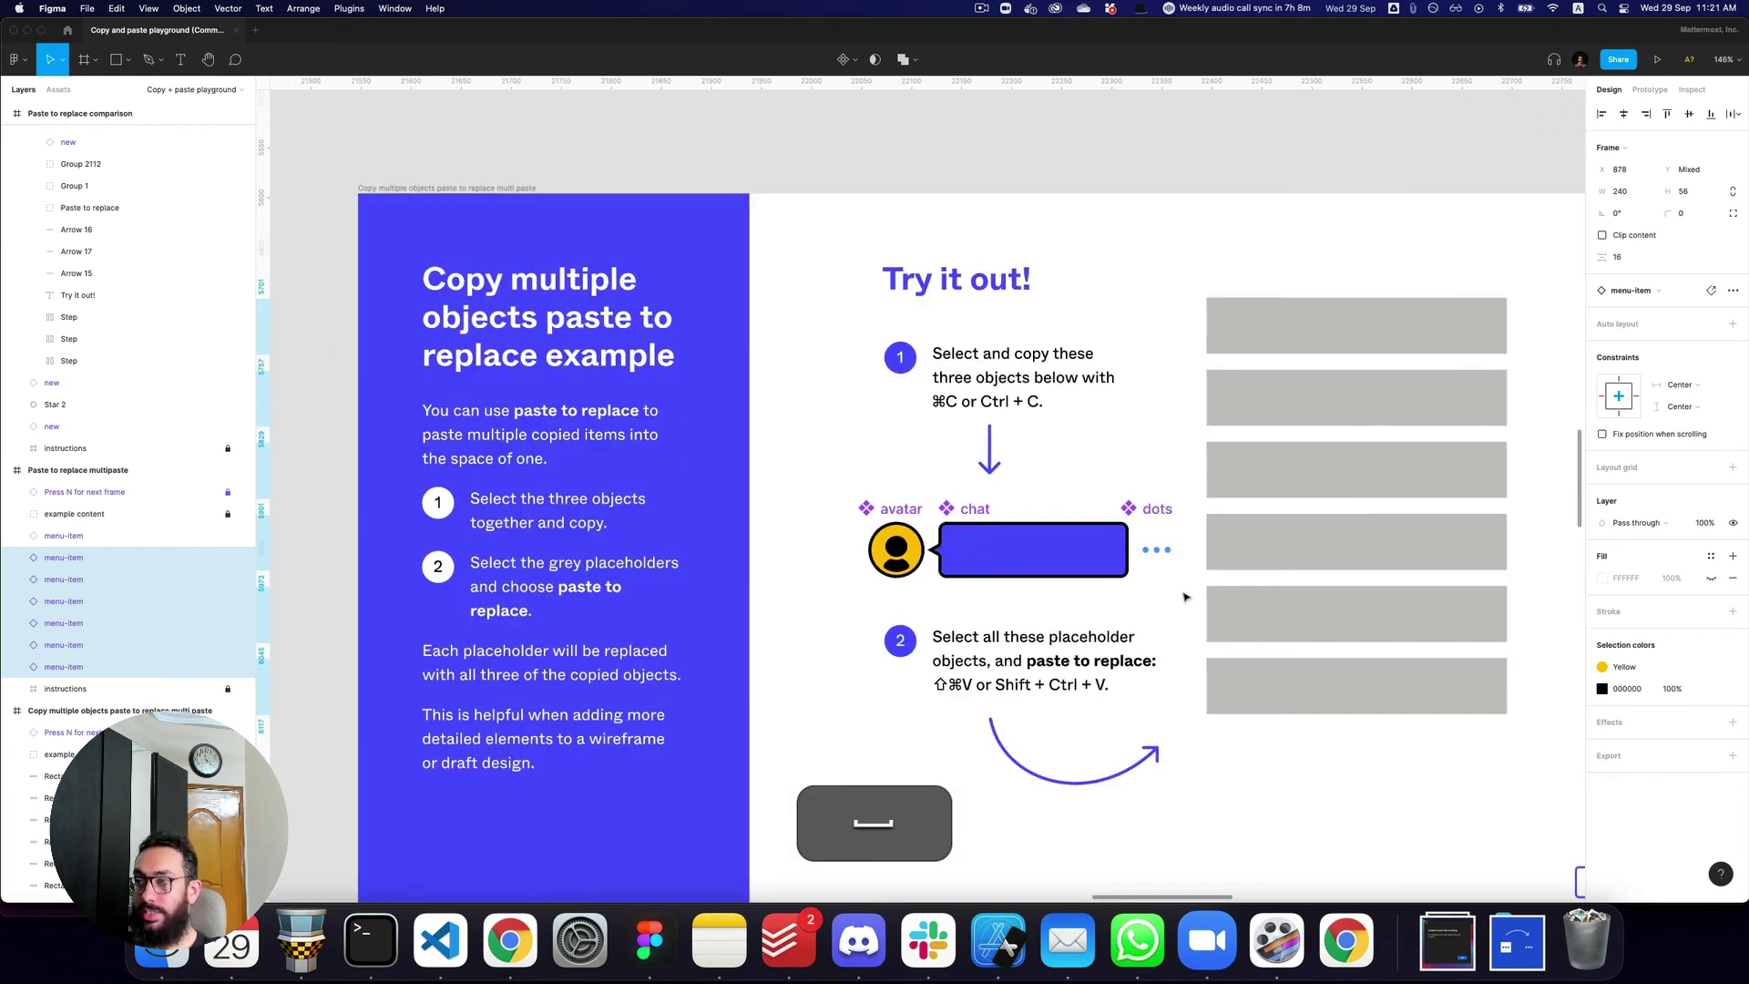
{"action": "left_click_drag", "start_coordinate": [1188, 596], "coordinate": [849, 500]}
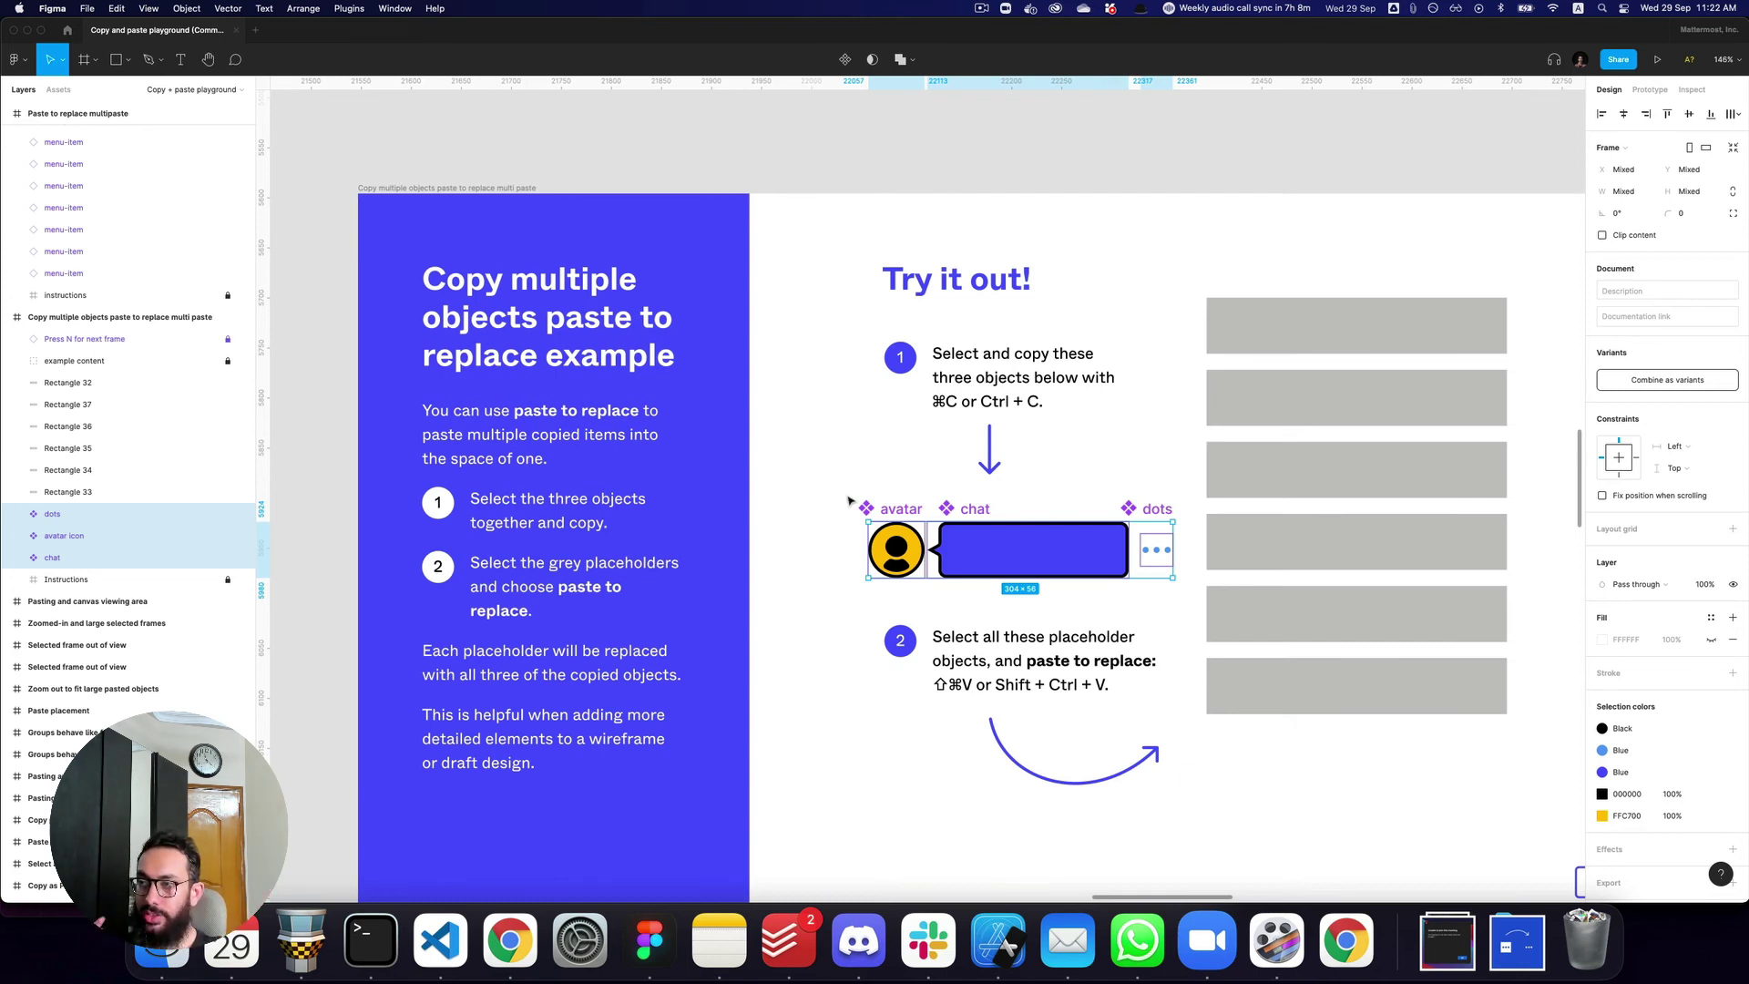
{"action": "key", "text": "super+c"}
- Swap each of the six grey rectangles for an avatar, chat and dots row
{"action": "left_click_drag", "start_coordinate": [1419, 774], "coordinate": [1342, 230]}
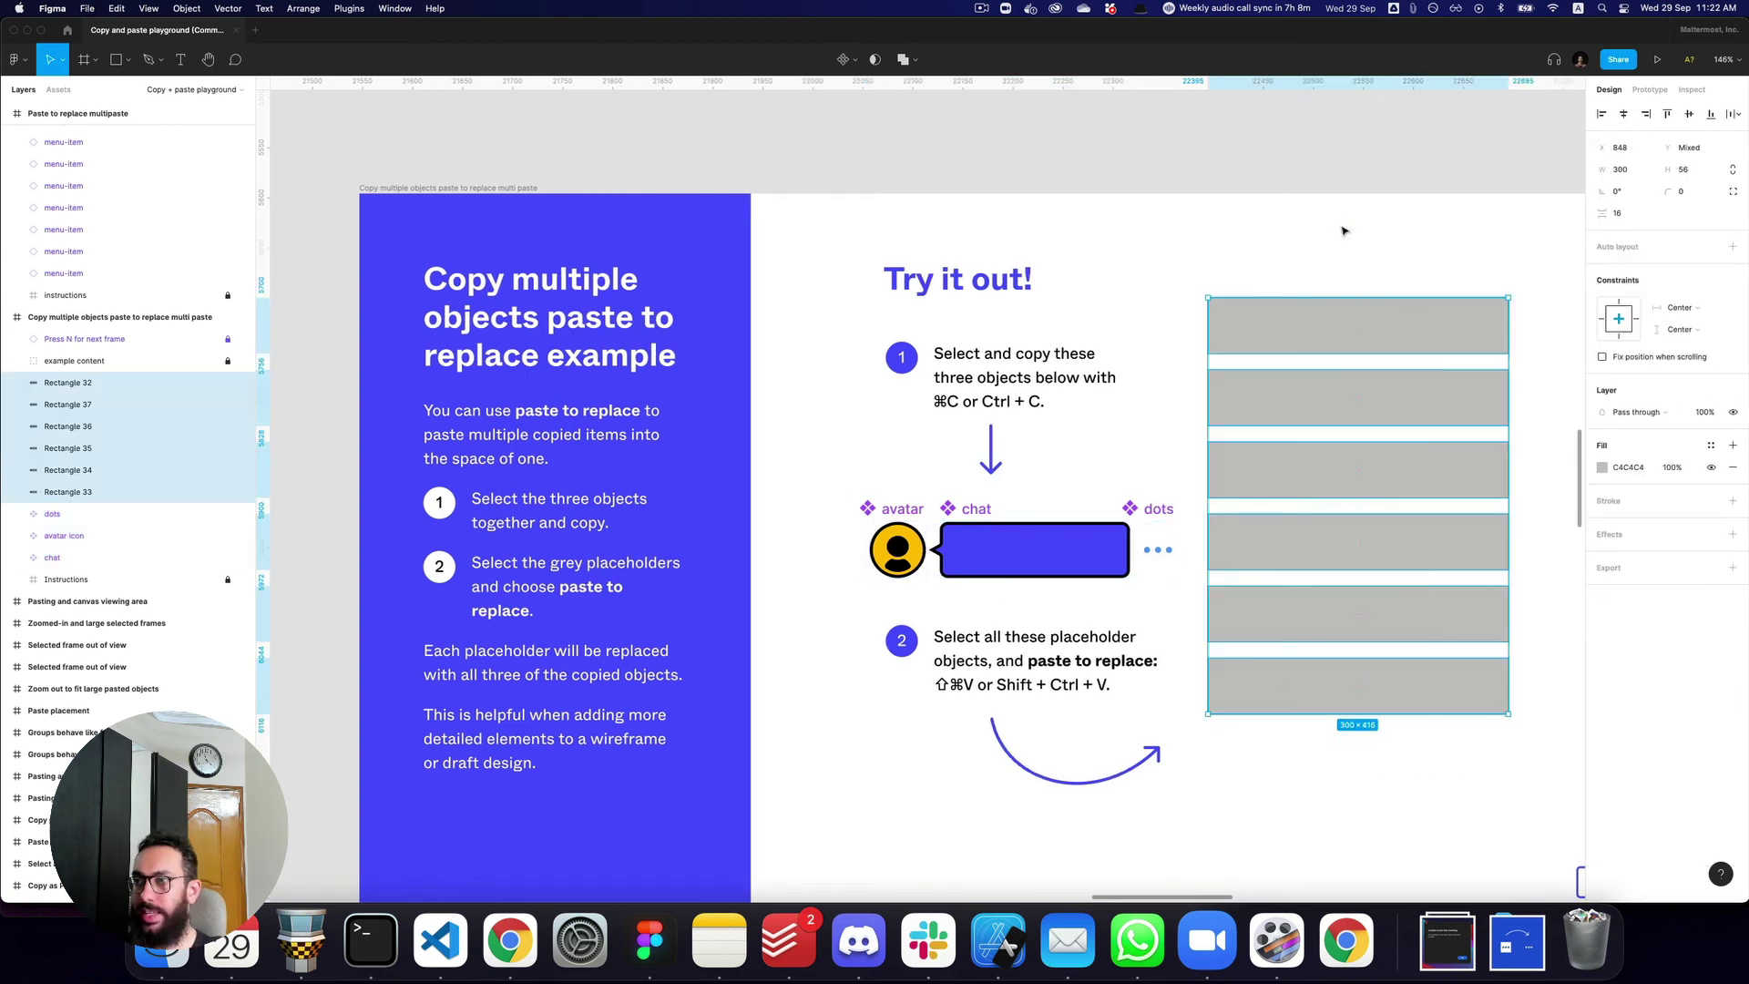
{"action": "key", "text": "shift+super"}
{"action": "key", "text": "shift+super+v"}
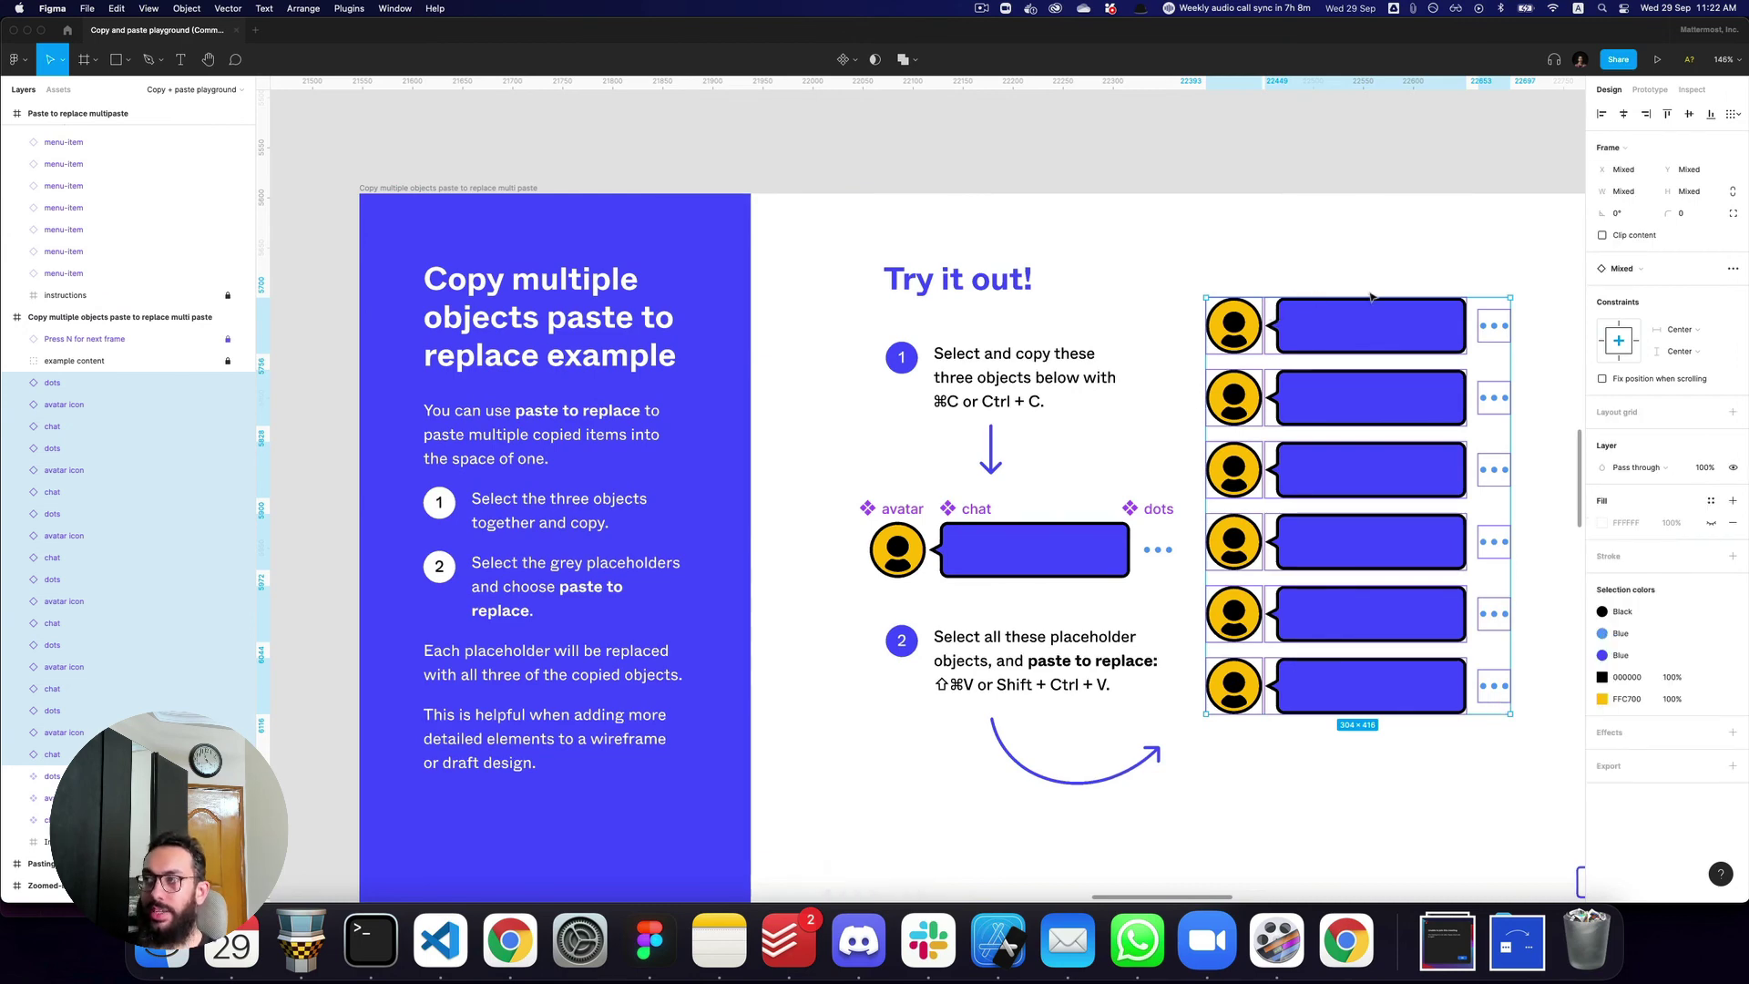
{"action": "left_click_drag", "start_coordinate": [850, 506], "coordinate": [1186, 597]}
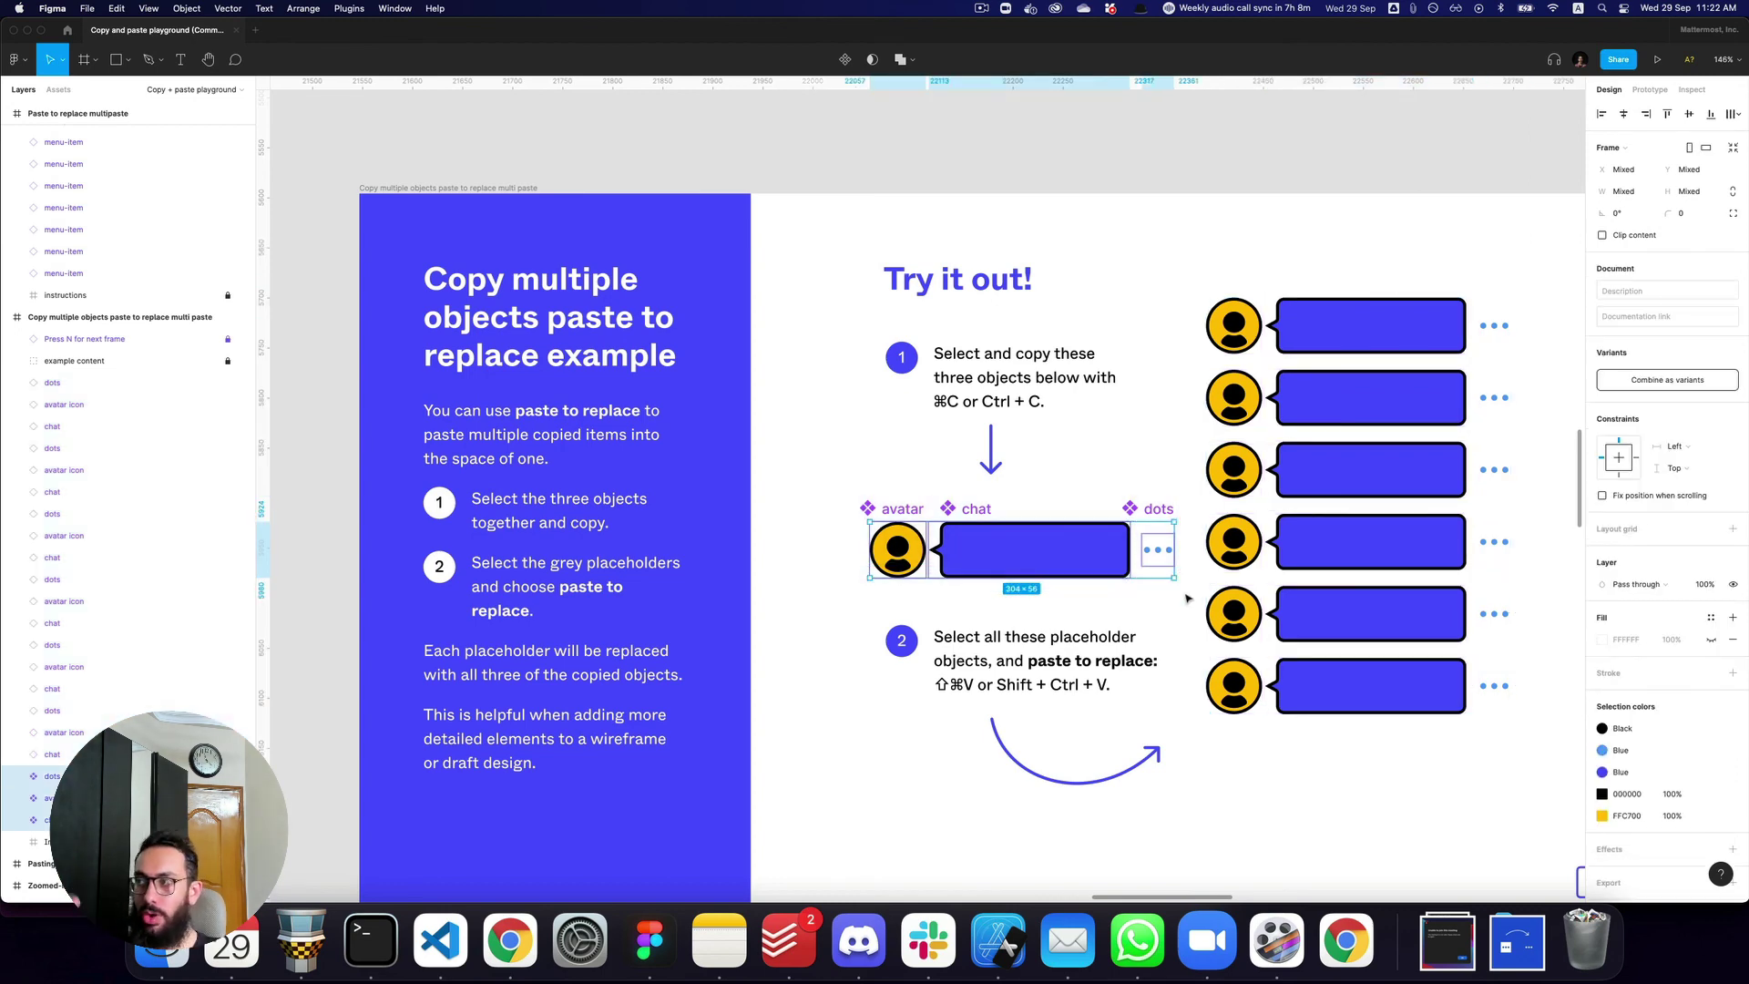
{"action": "key", "text": "z"}
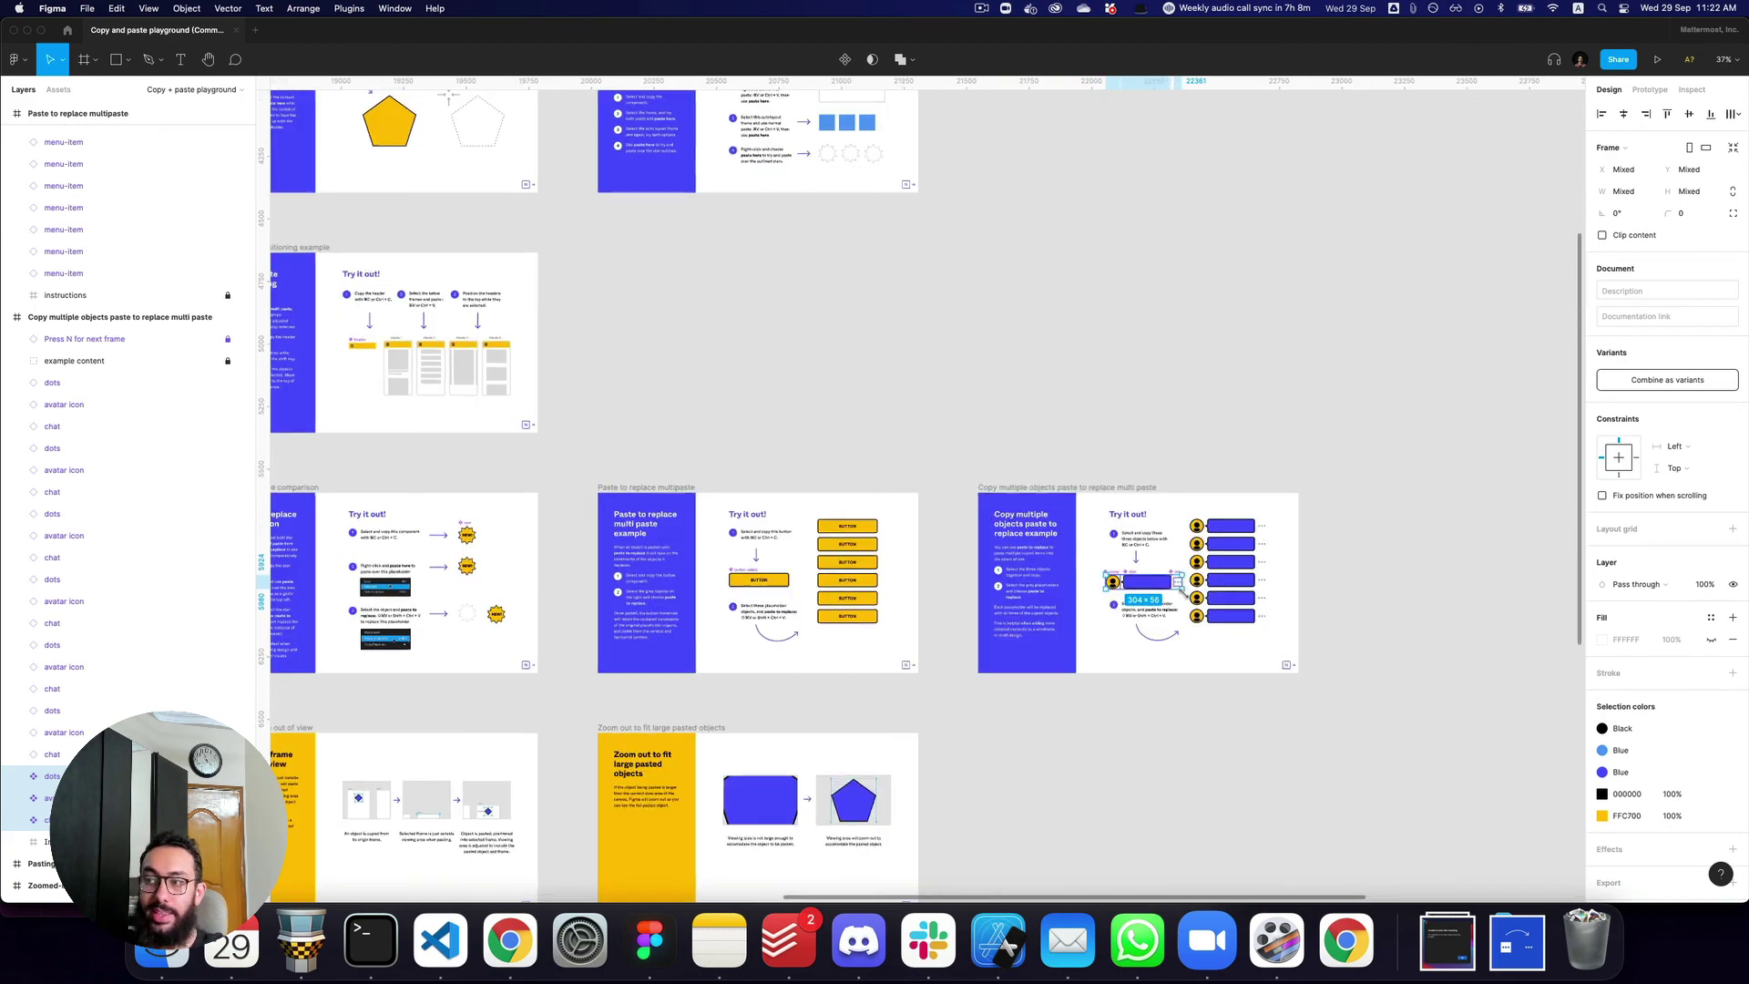
{"action": "scroll", "coordinate": [1187, 597], "scroll_direction": "left", "scroll_amount": 15}
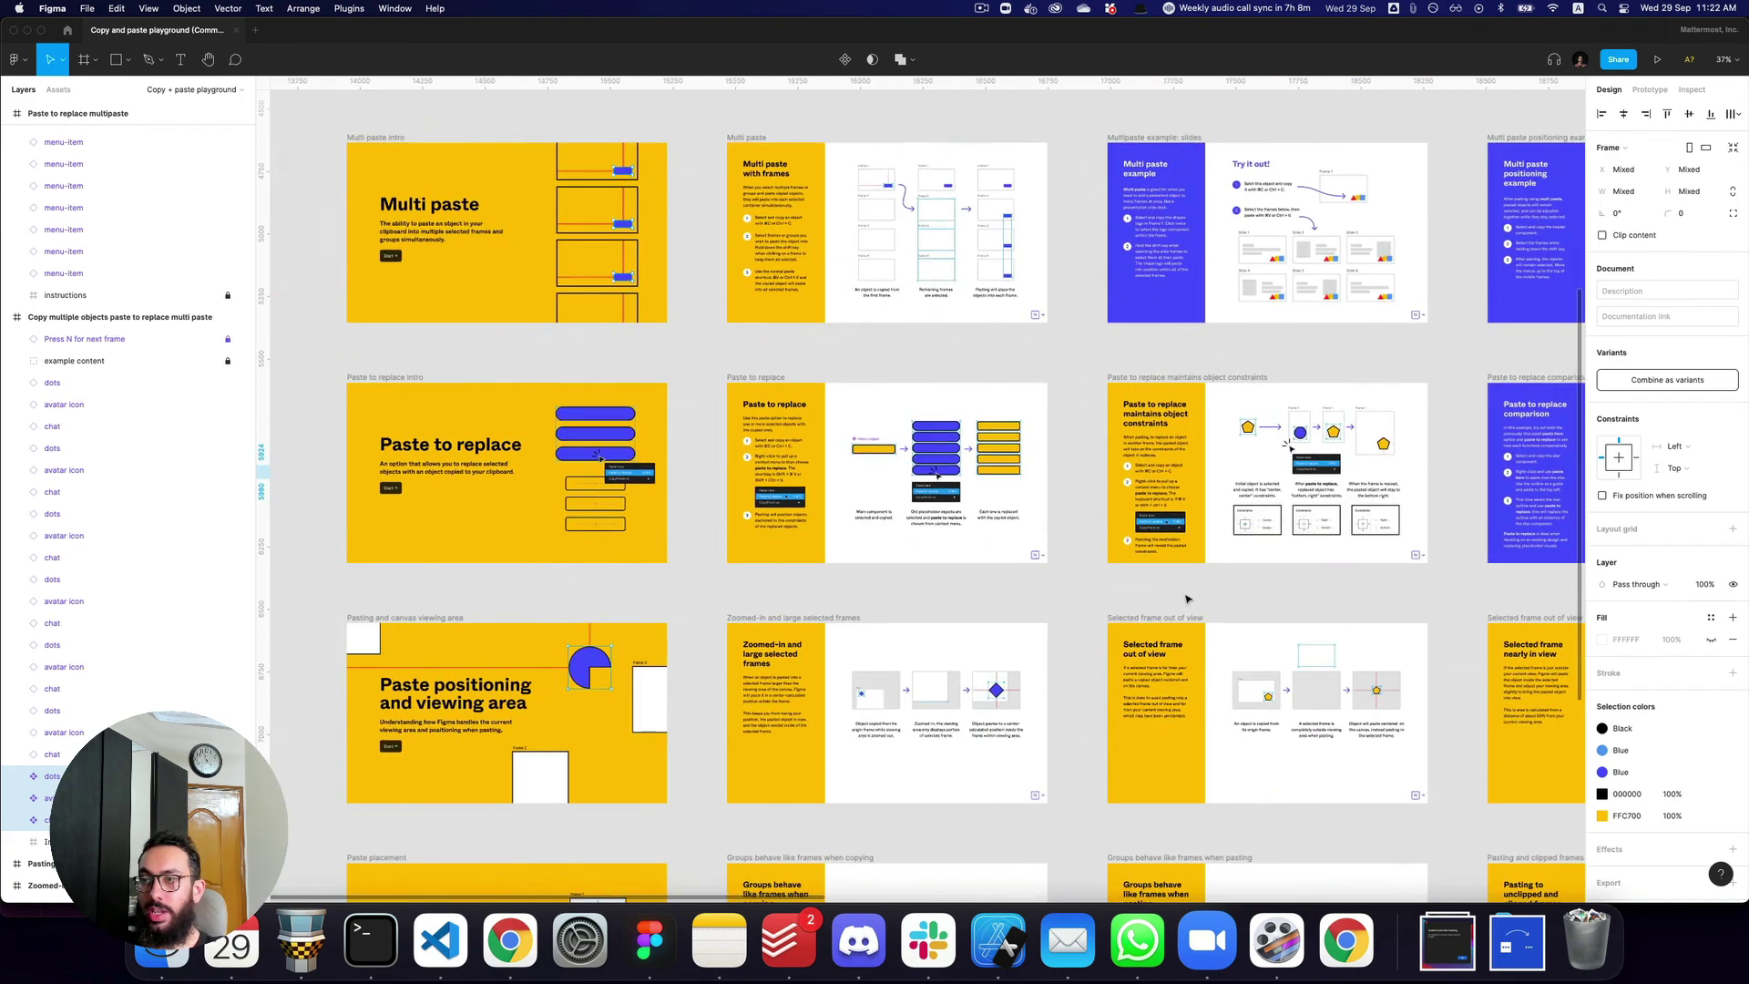
{"action": "key", "text": "z"}
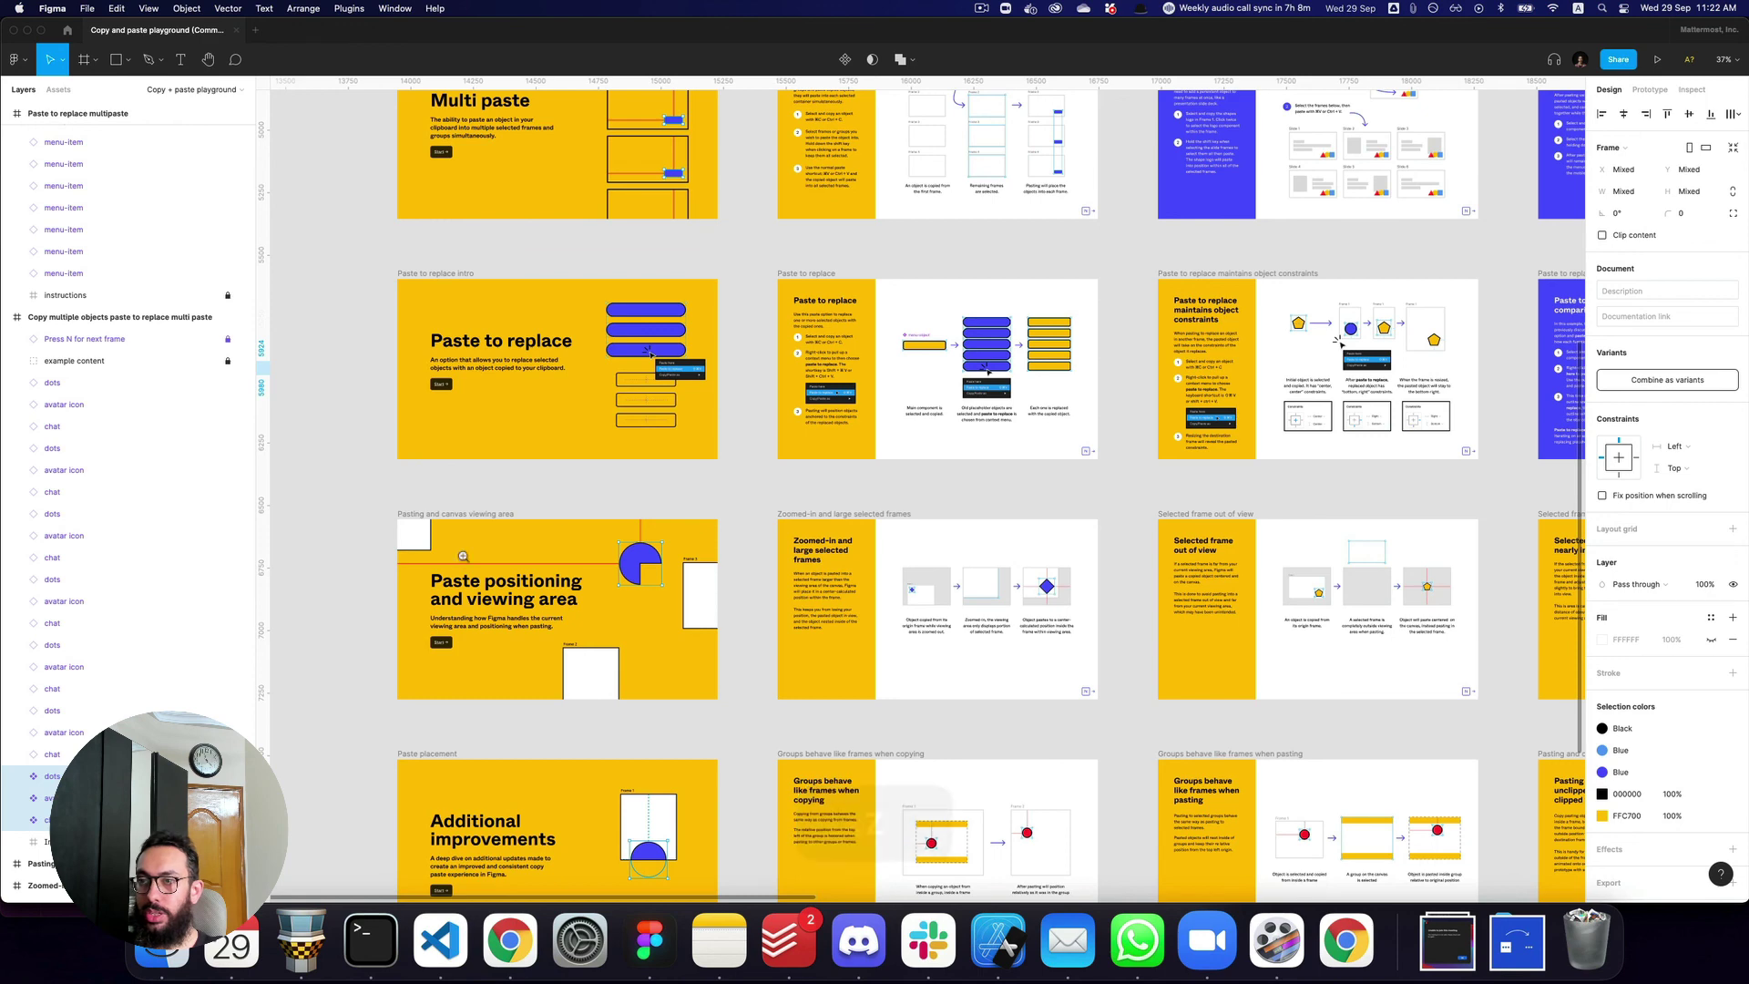
{"action": "left_click", "coordinate": [561, 606]}
{"action": "scroll", "coordinate": [613, 605], "scroll_direction": "right", "scroll_amount": 10}
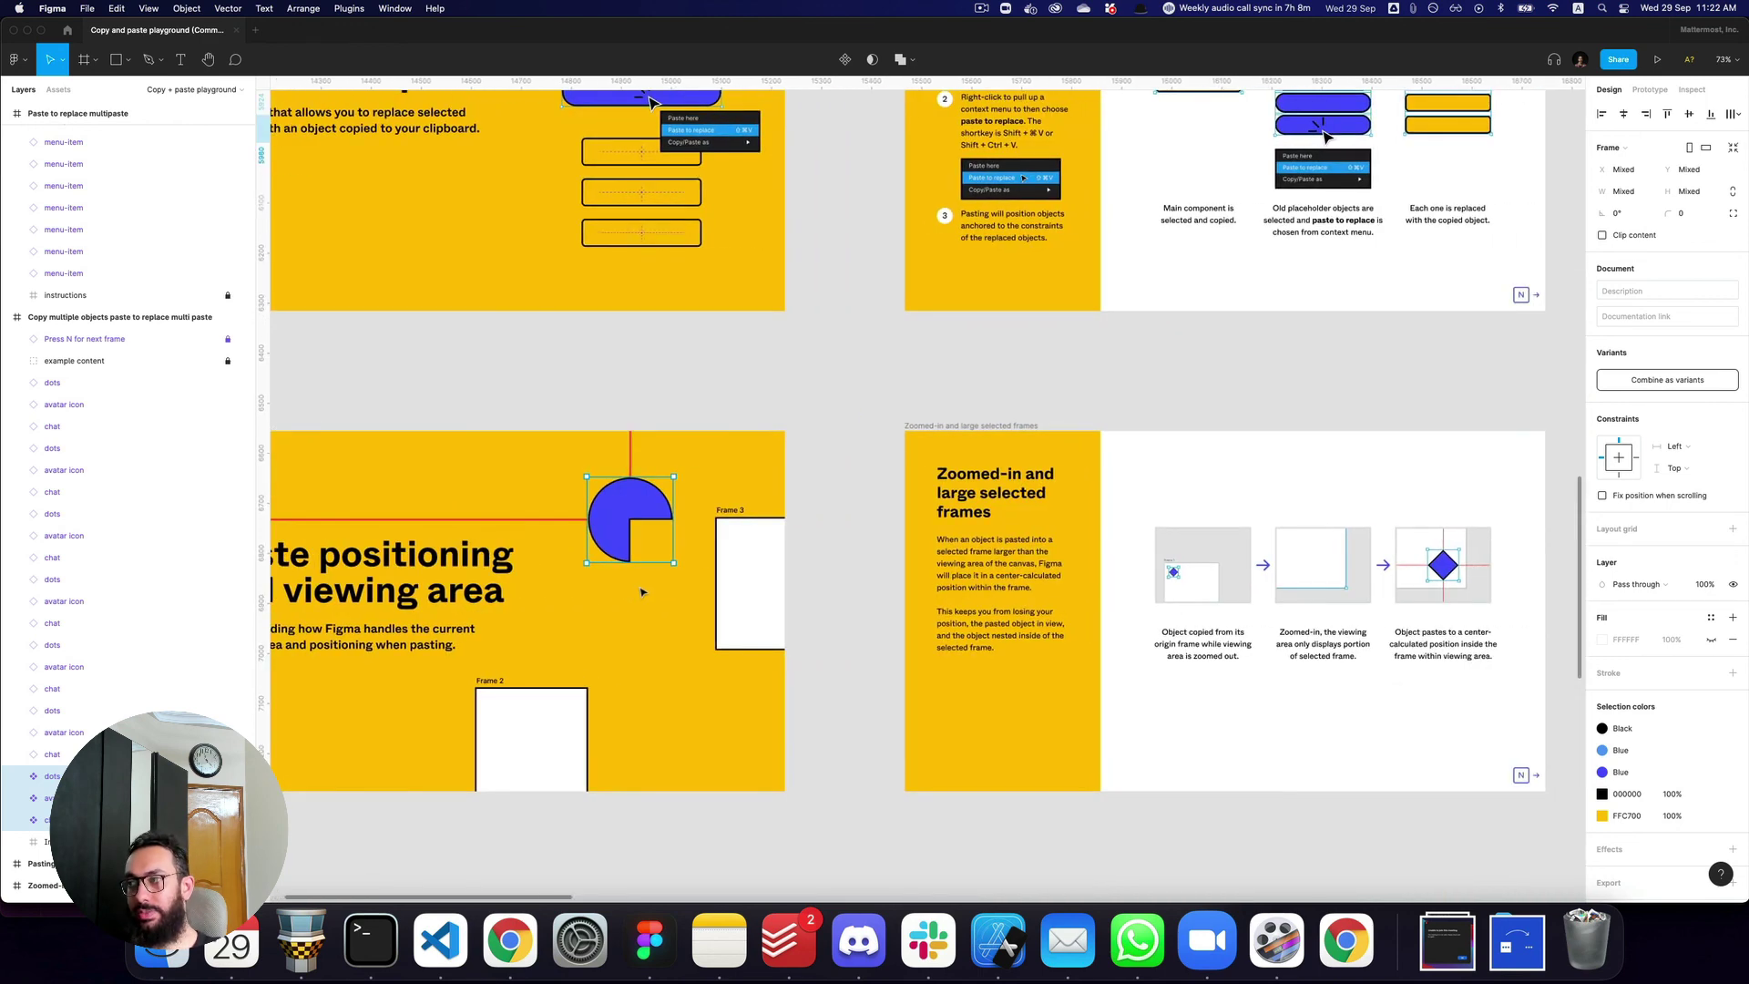
{"action": "scroll", "coordinate": [642, 590], "scroll_direction": "right", "scroll_amount": 15}
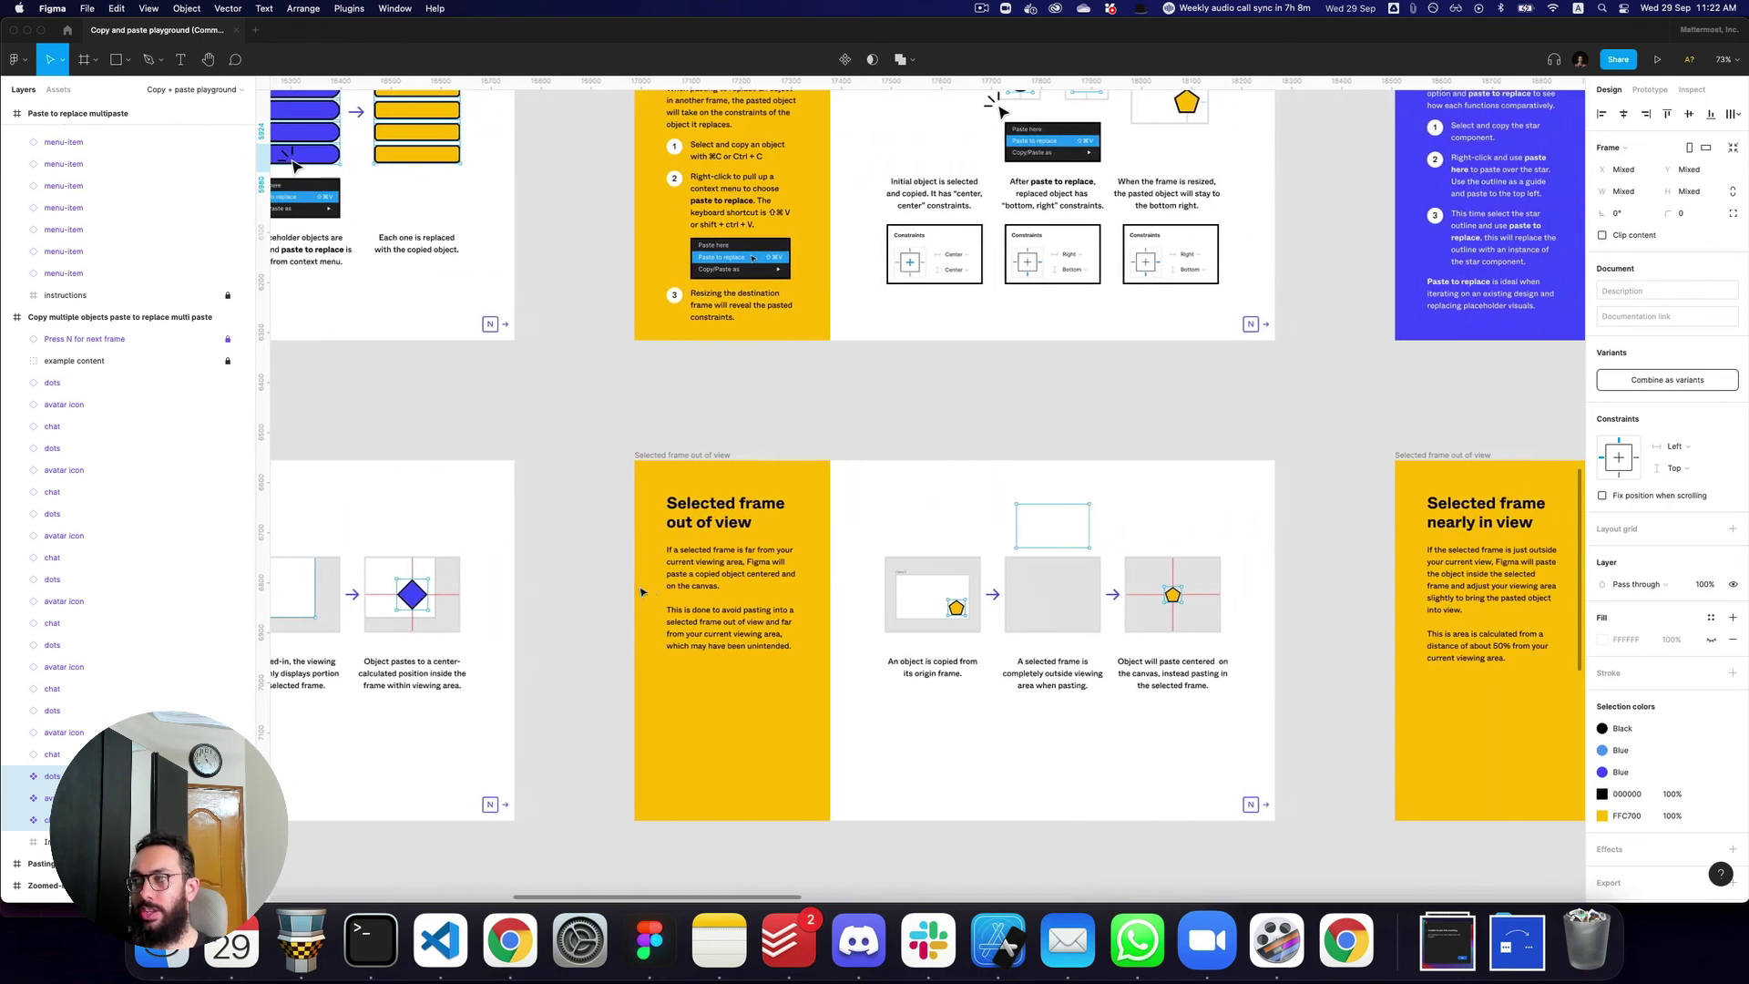
{"action": "left_click", "coordinate": [642, 590], "text": "alt"}
{"action": "scroll", "coordinate": [695, 583], "scroll_direction": "up", "scroll_amount": 3}
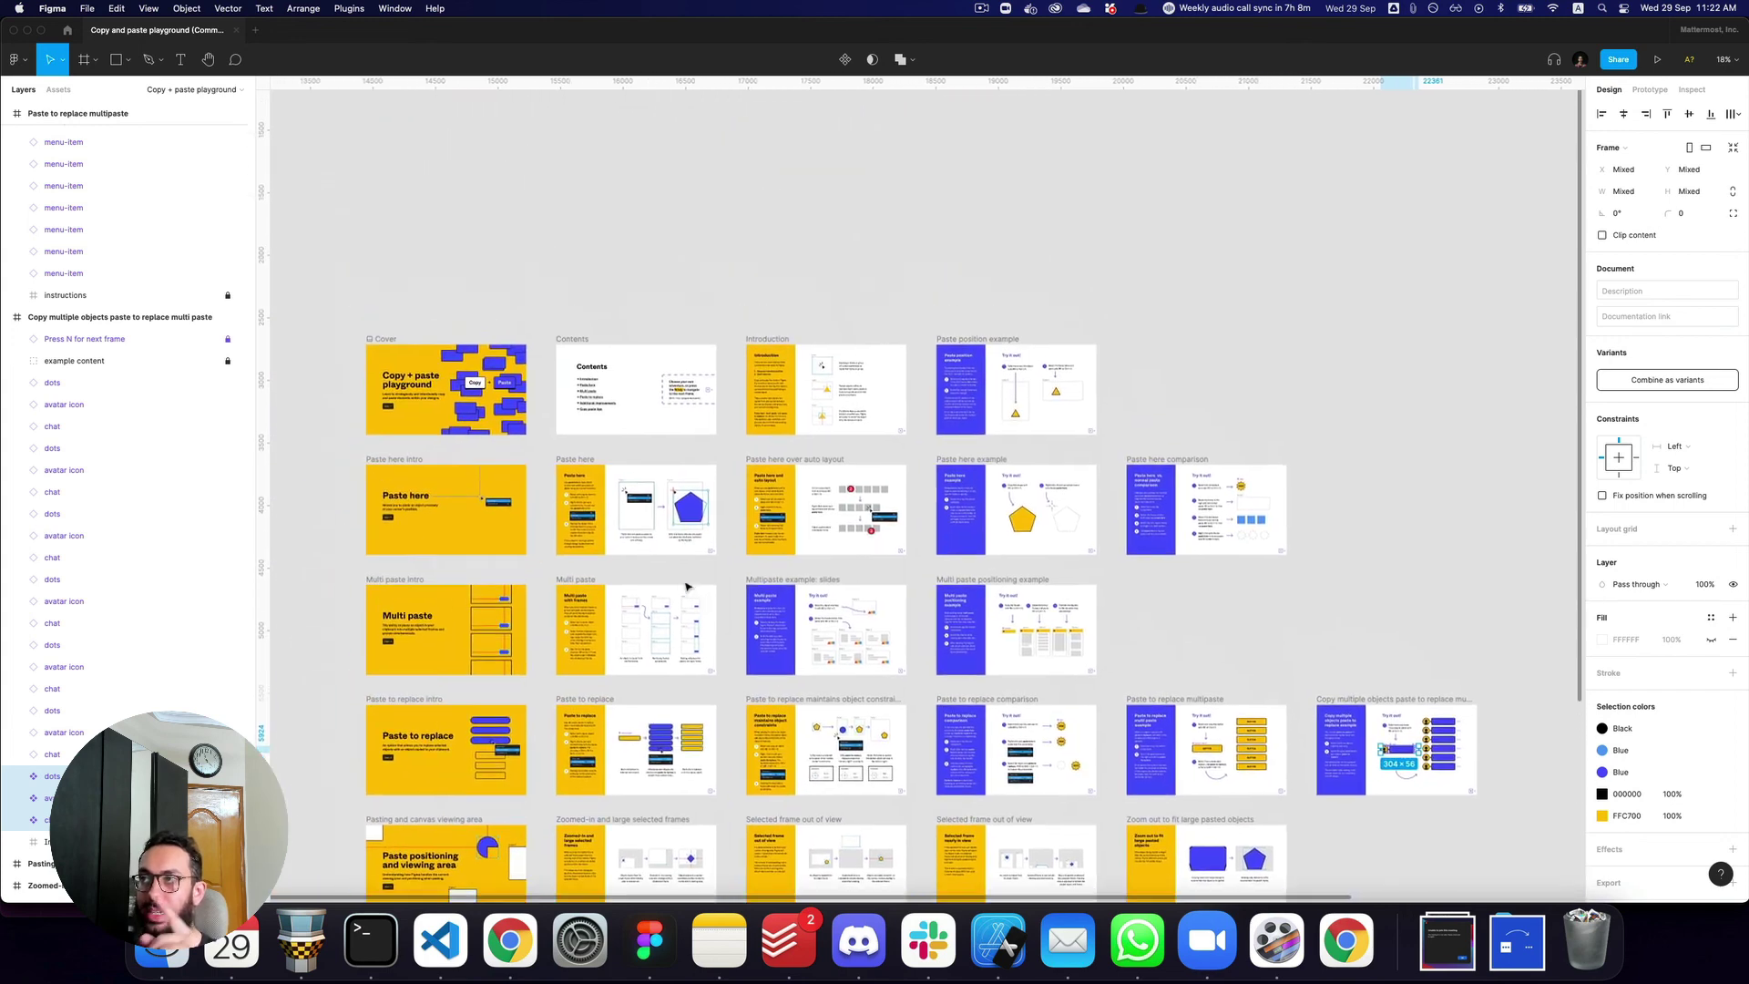
{"action": "scroll", "coordinate": [695, 584], "scroll_direction": "down", "scroll_amount": 5}
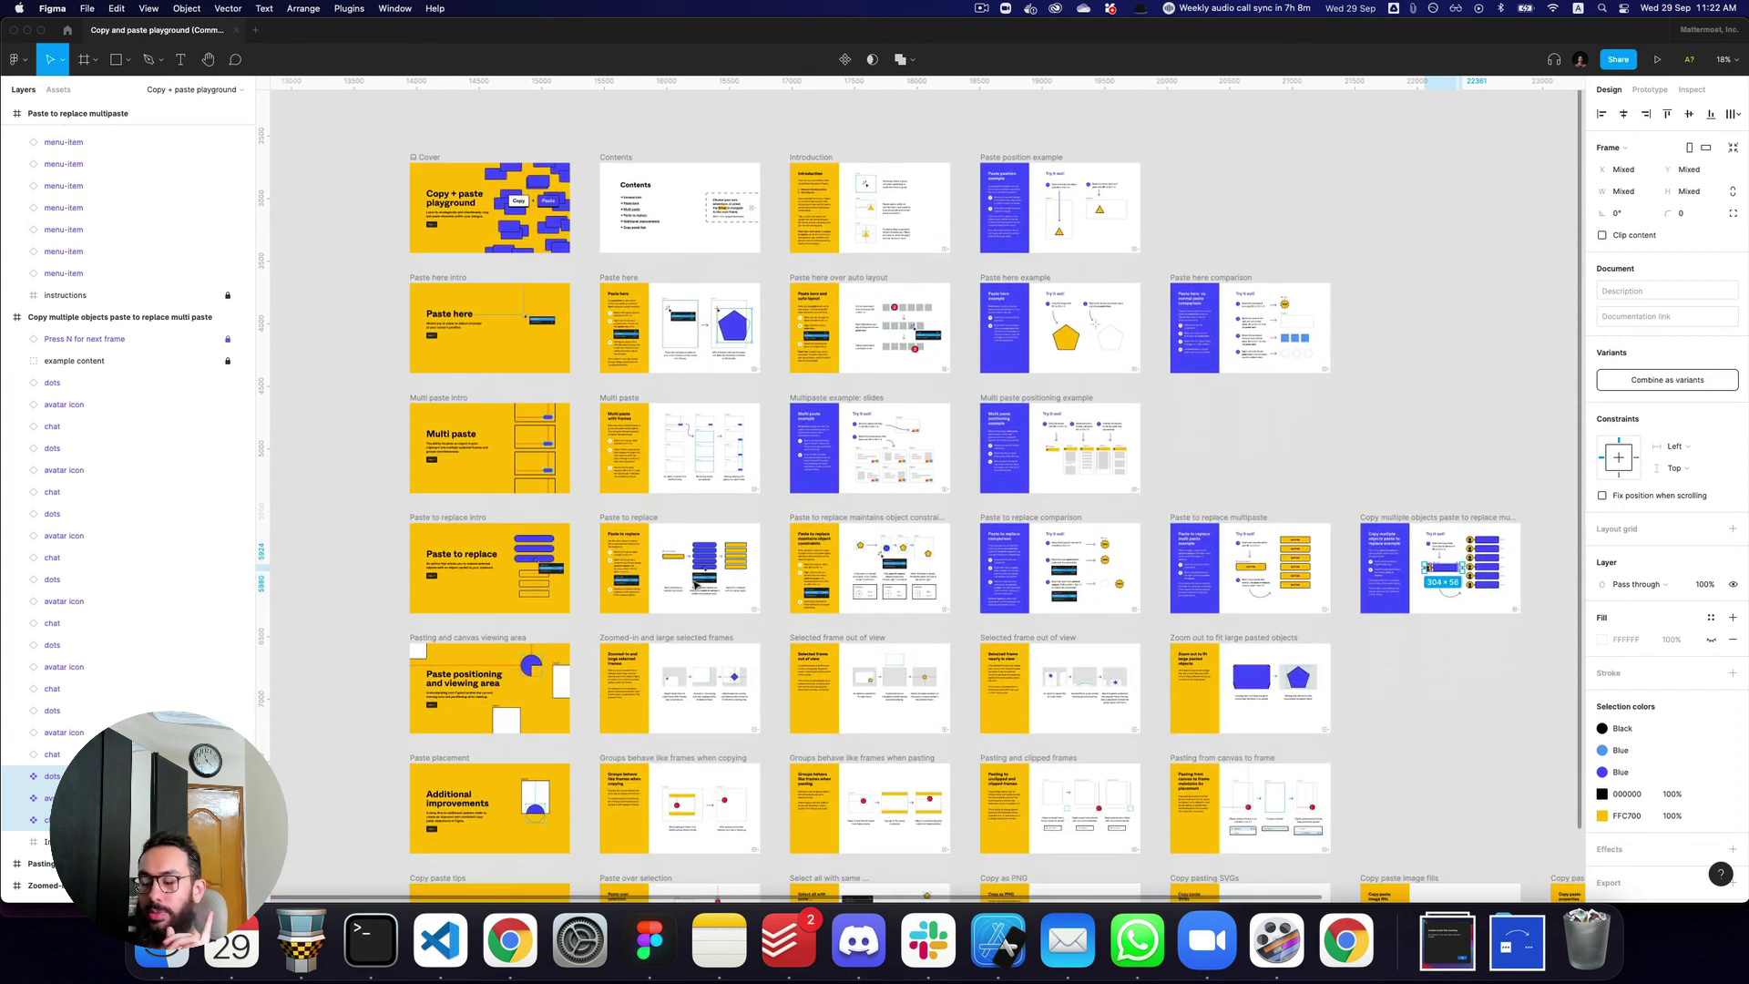